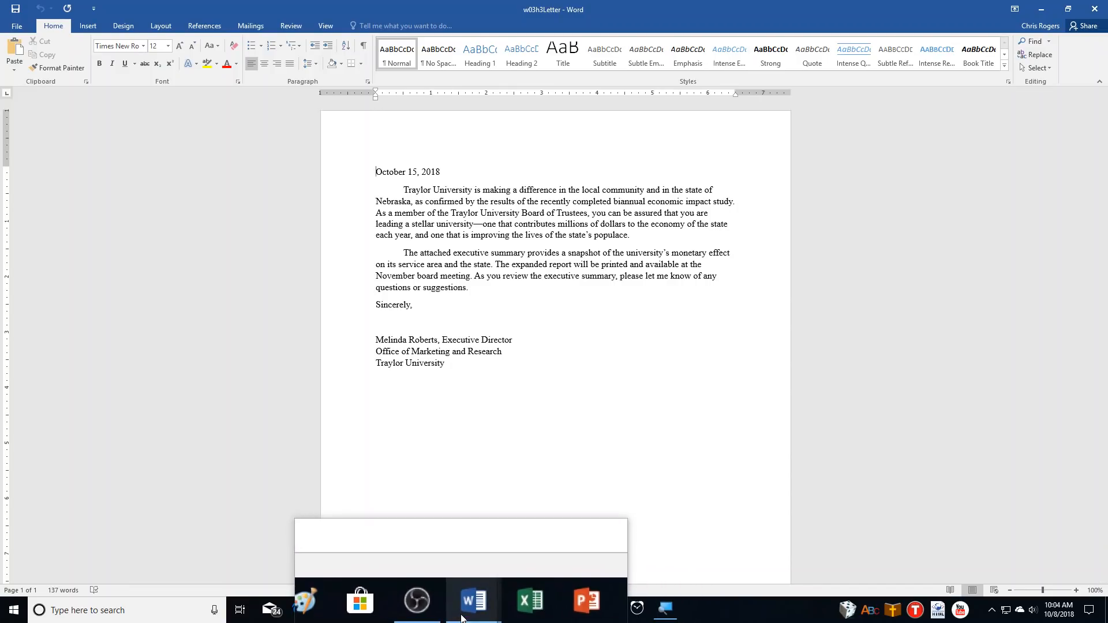
- Close the w03h2Traylor report document and enlarge the letter's view to 130%
mouse_move(461, 608)
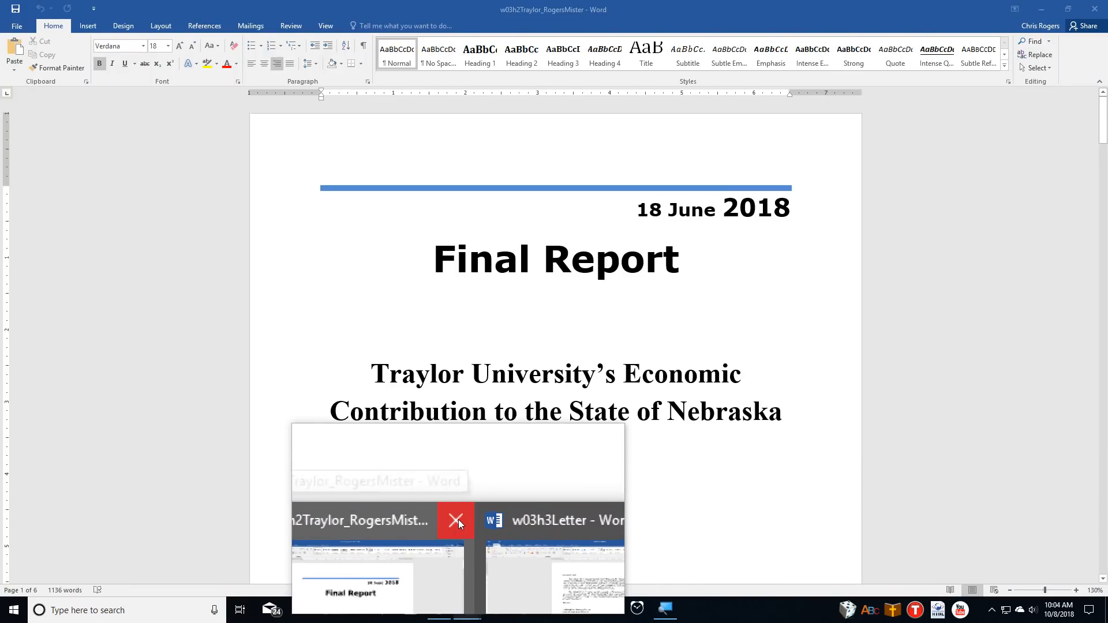
left_click(458, 520)
key("super+plus")
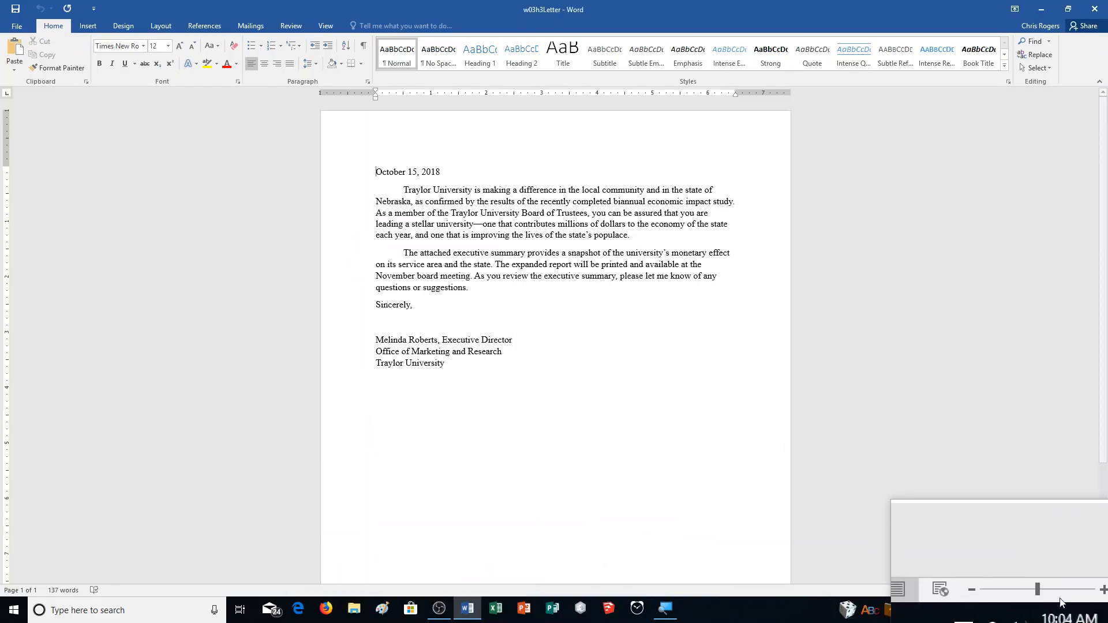
left_click(1075, 588)
left_click(1075, 587)
left_click(1076, 587)
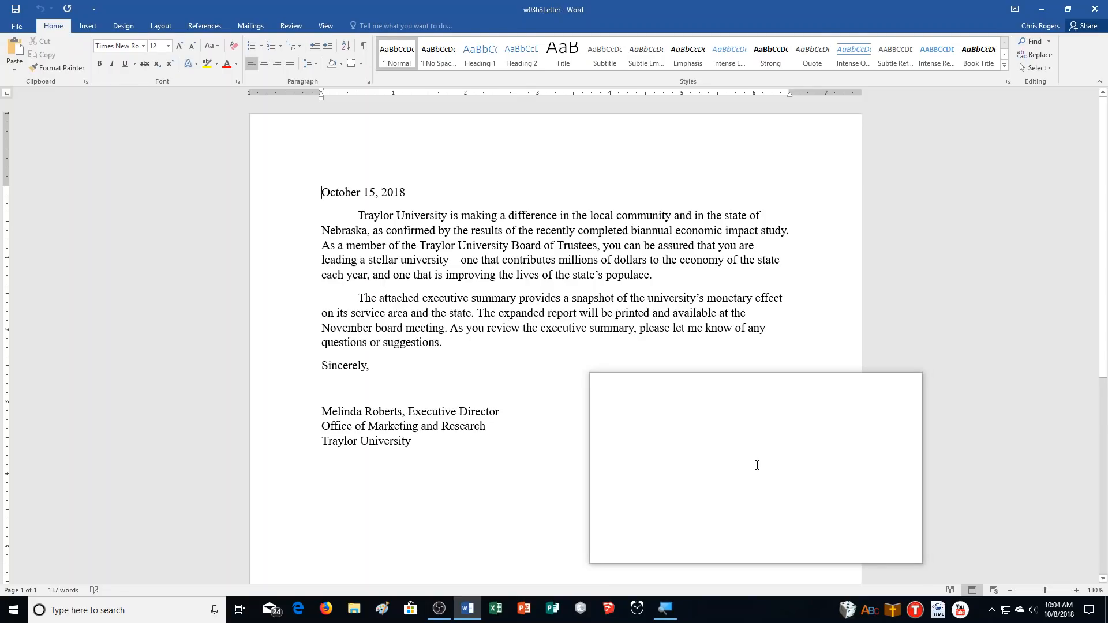
- Start saving the letter as a new copy in the CA Demonstration folder within Documents
left_click(17, 26)
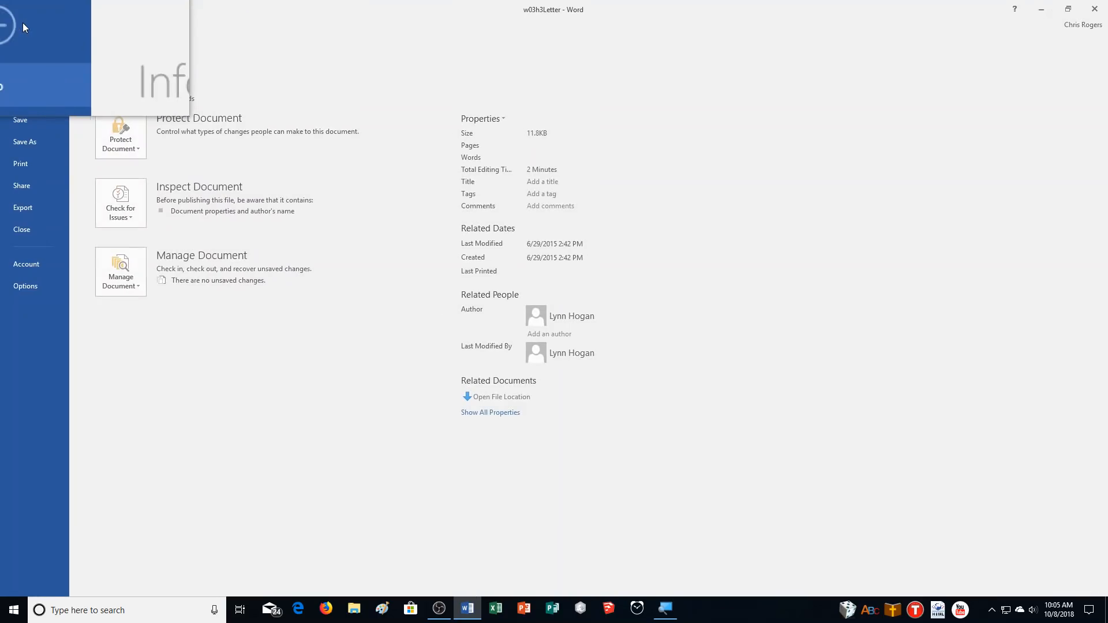
left_click(25, 139)
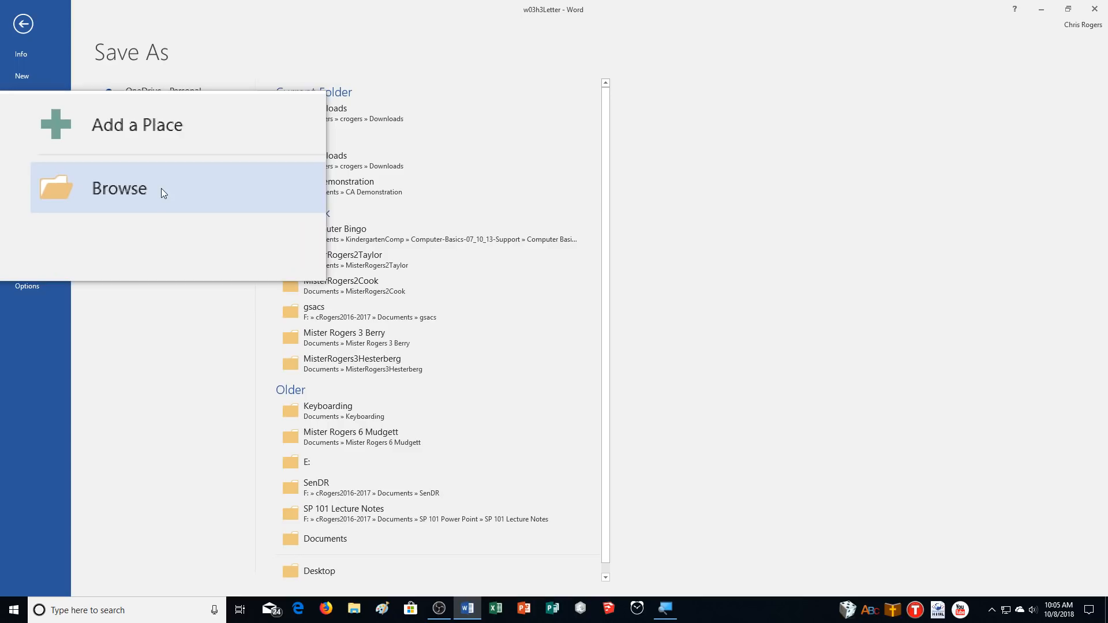
left_click(161, 188)
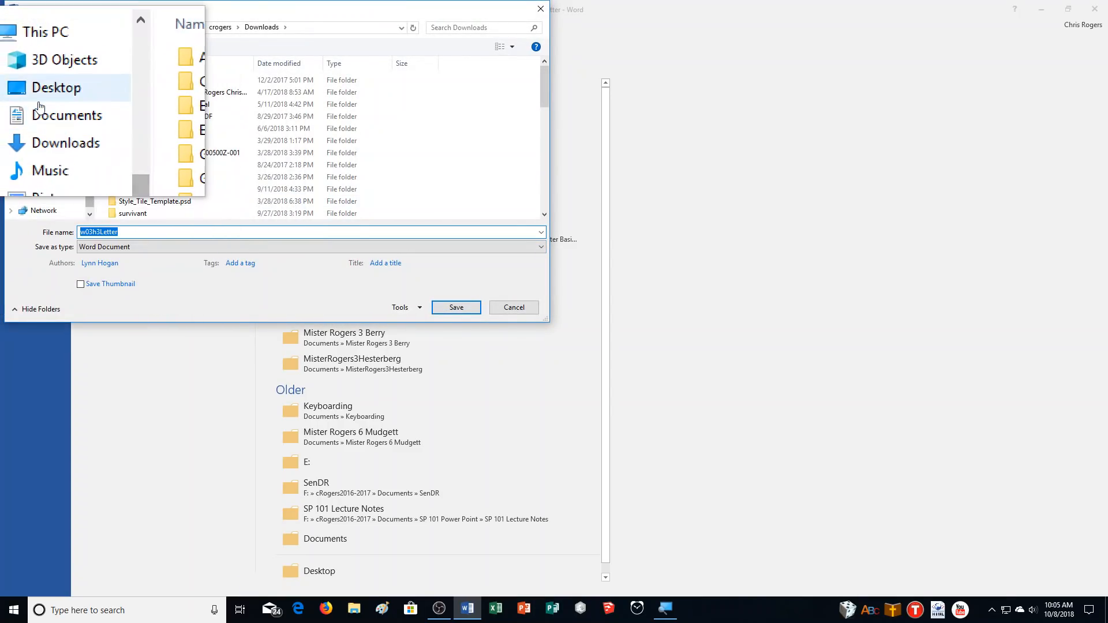
left_click(51, 115)
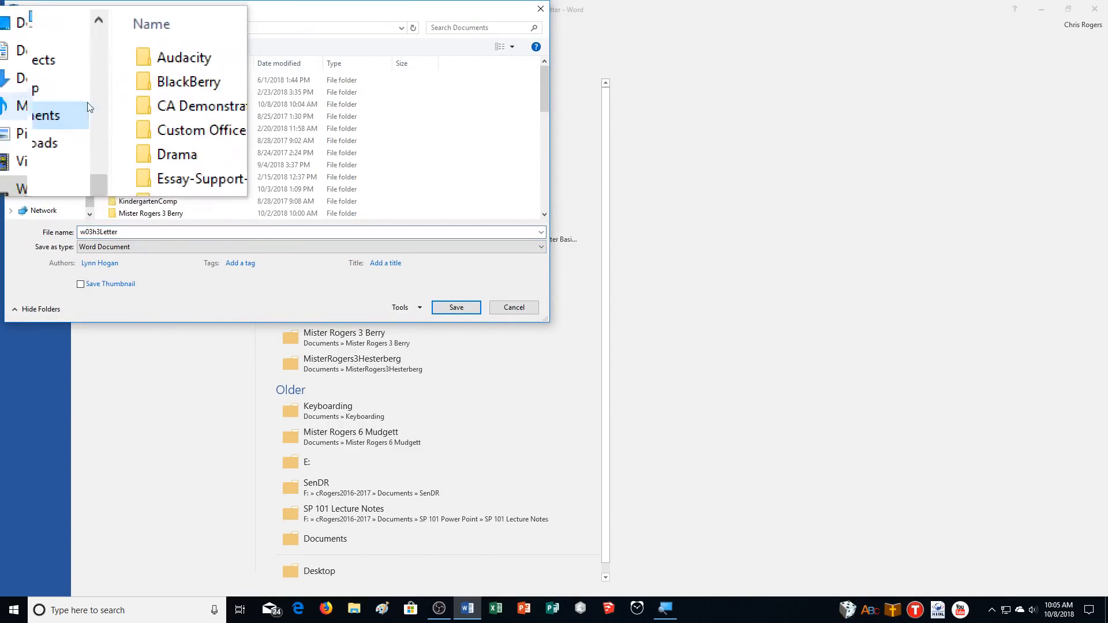
double_click(124, 104)
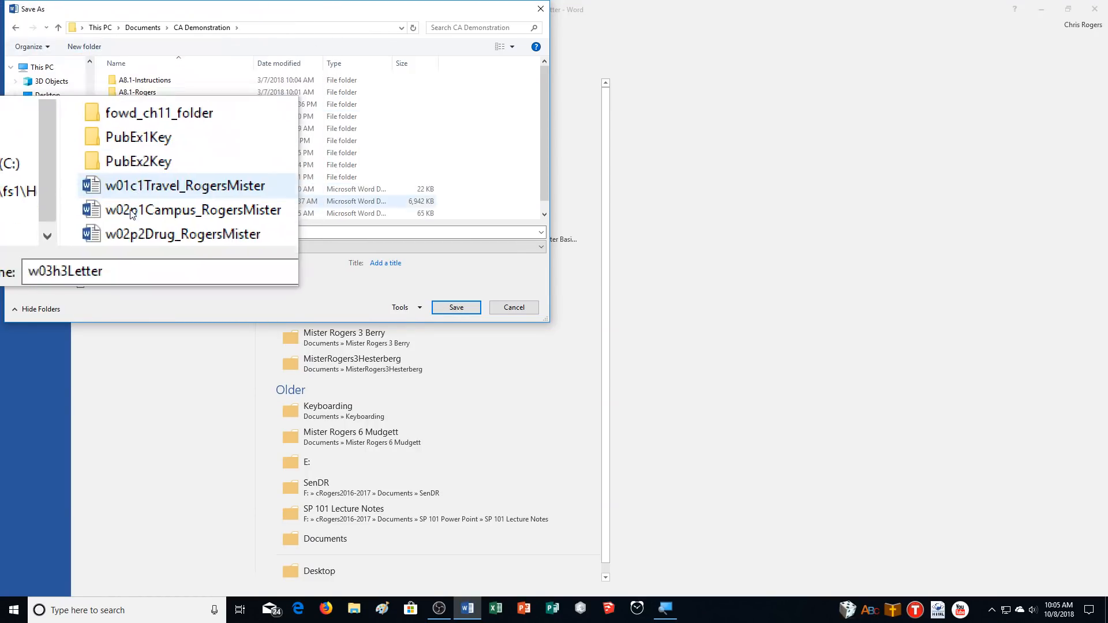
- Name the copy w03h3Letter_ followed by the author's name and save it as a Word document
double_click(138, 232)
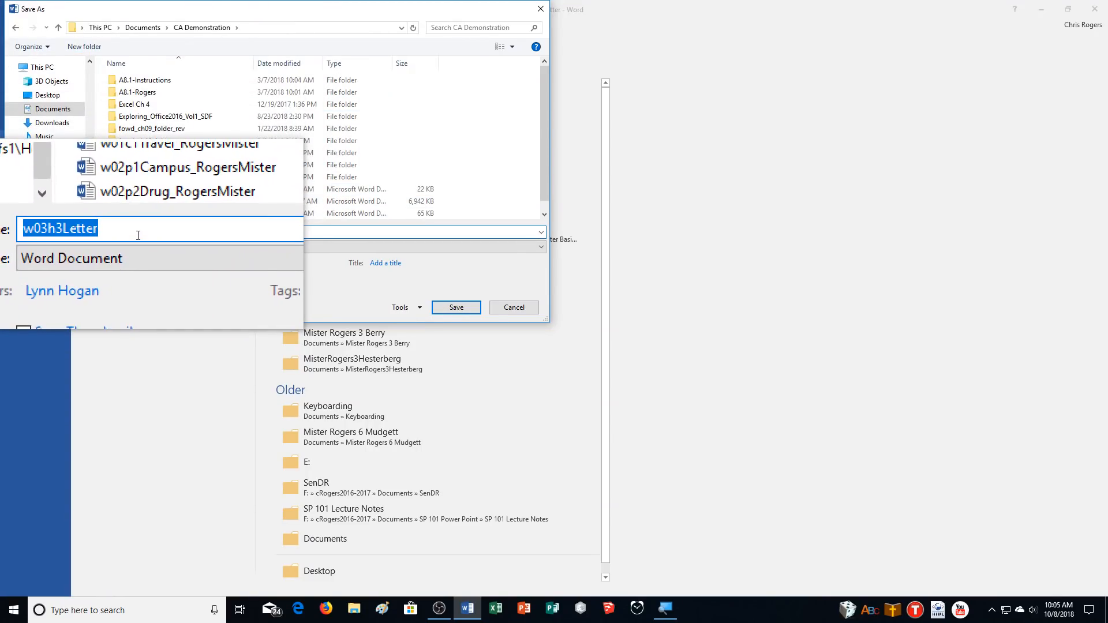
left_click(138, 235)
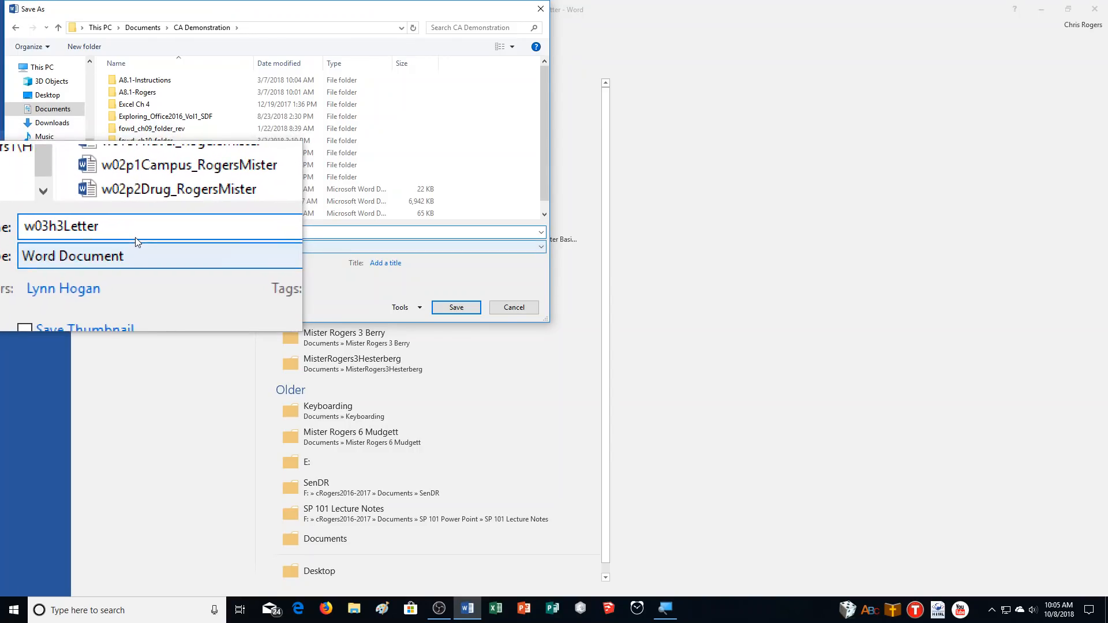
type("_")
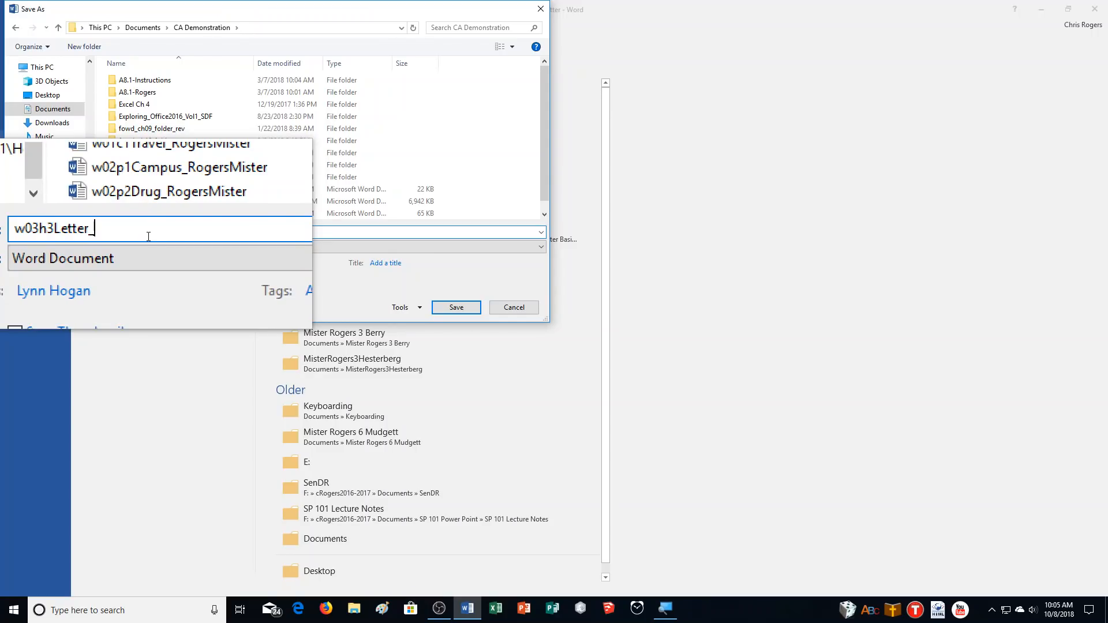
type("R")
key("BackSpace")
type("MisterRogers")
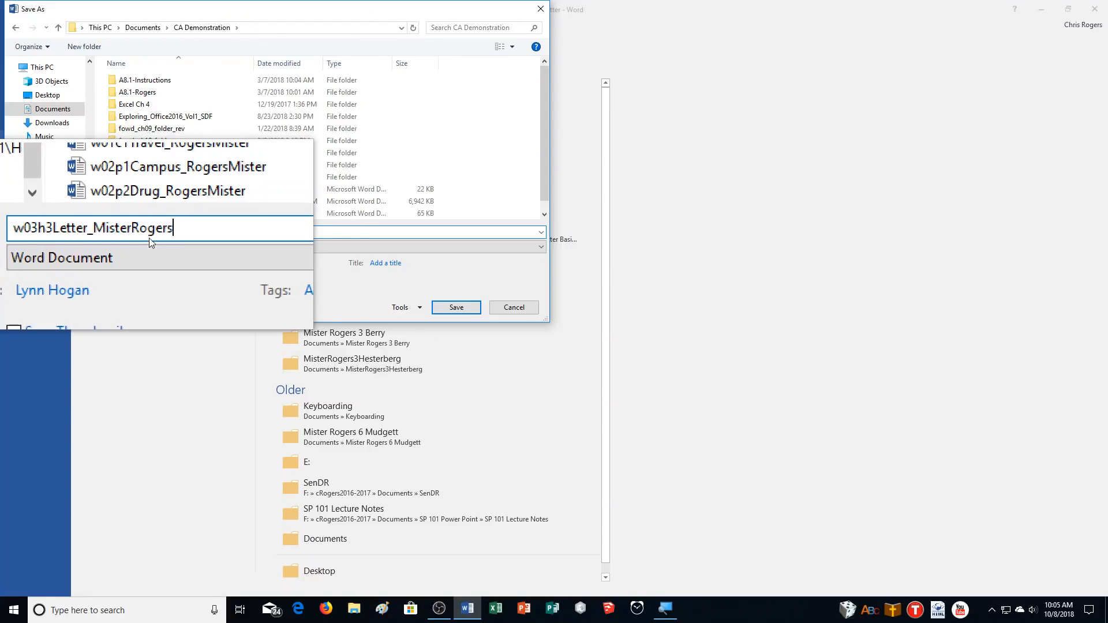
left_click(439, 306)
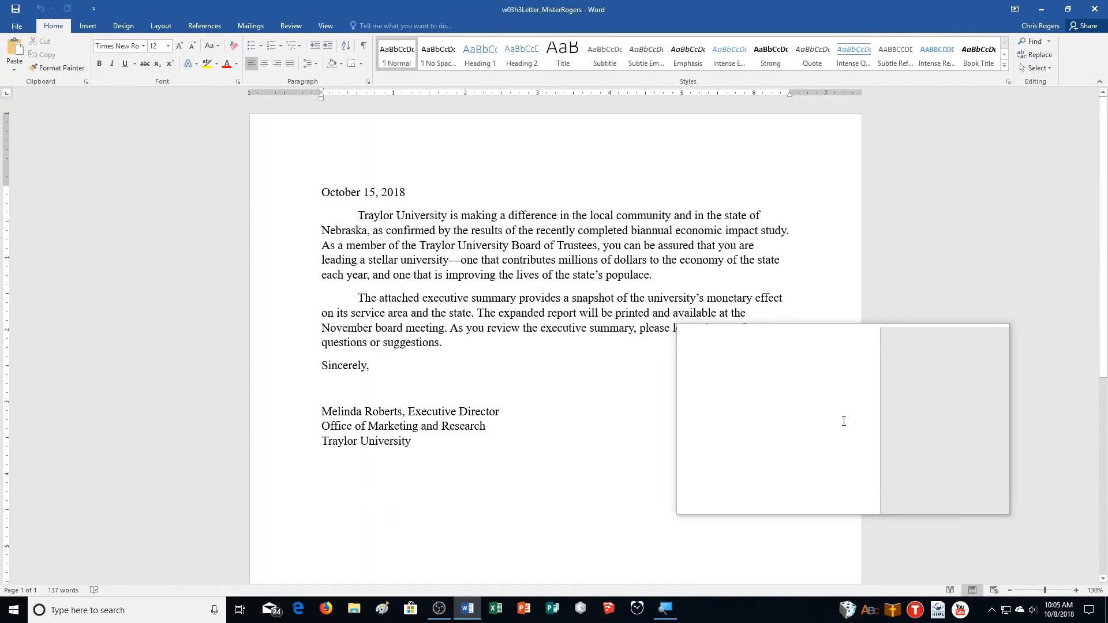
- Start the step-by-step Mail Merge Wizard for Letters, using the current document as the starting document
left_click(260, 23)
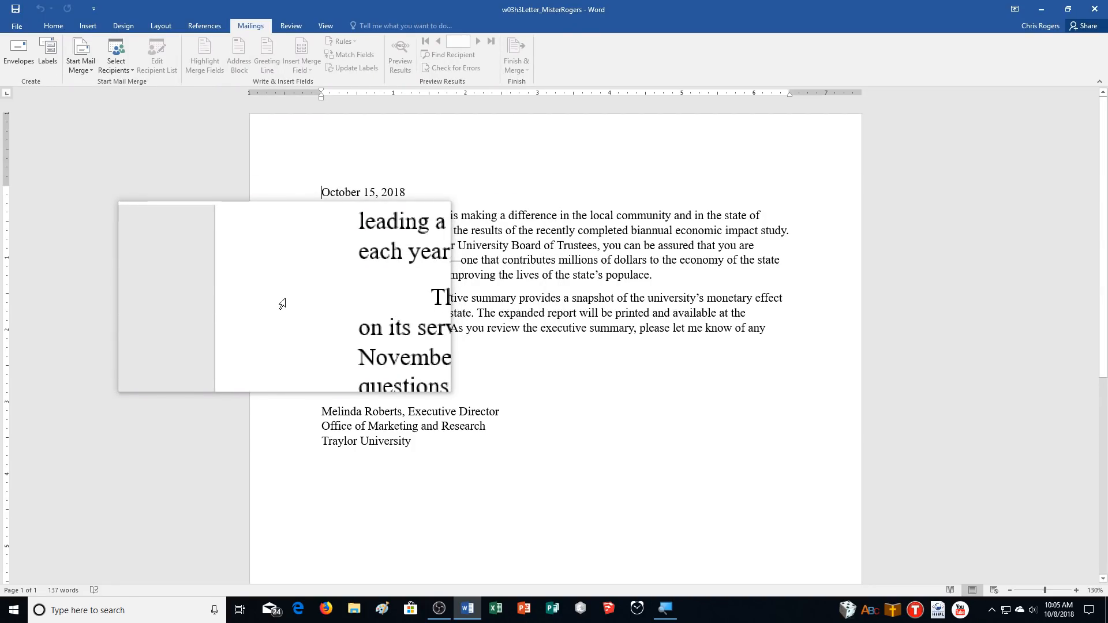
left_click(81, 65)
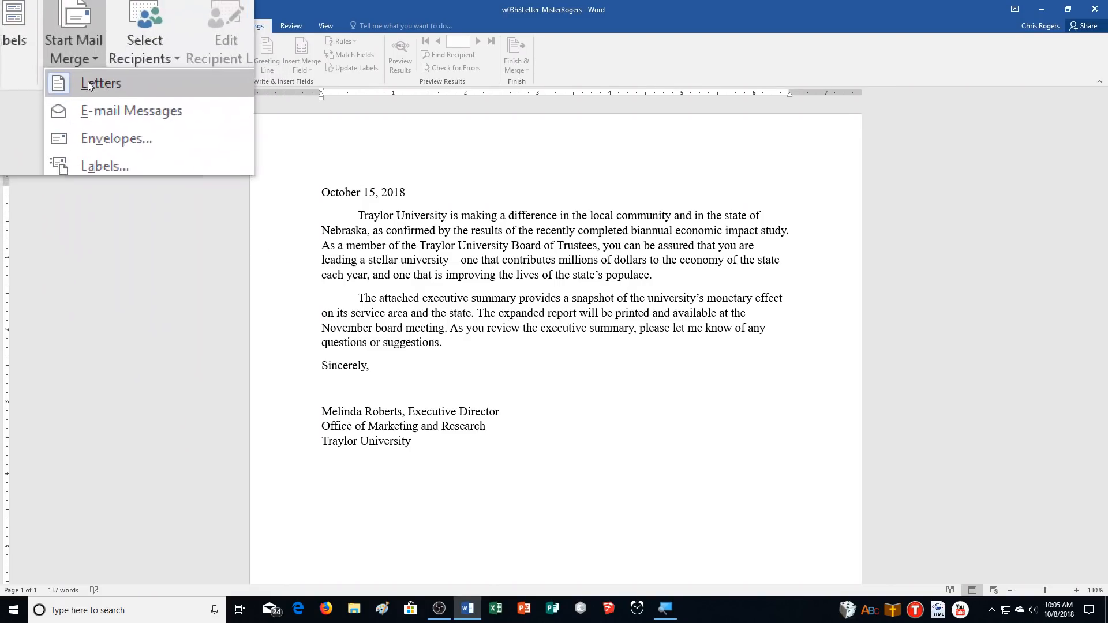
left_click(110, 173)
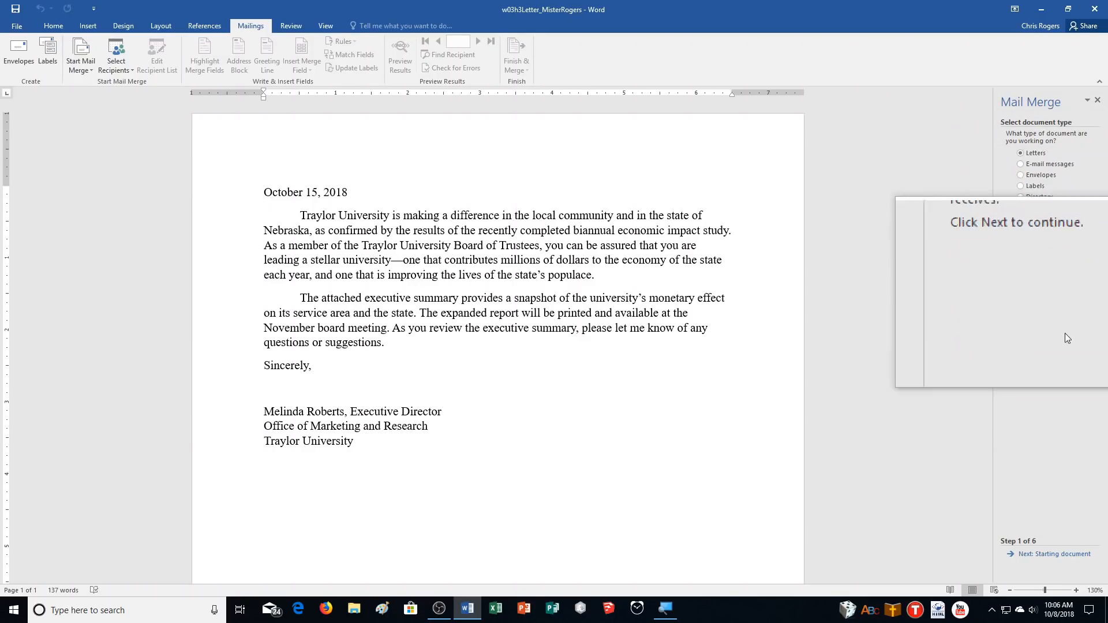
left_click(1067, 559)
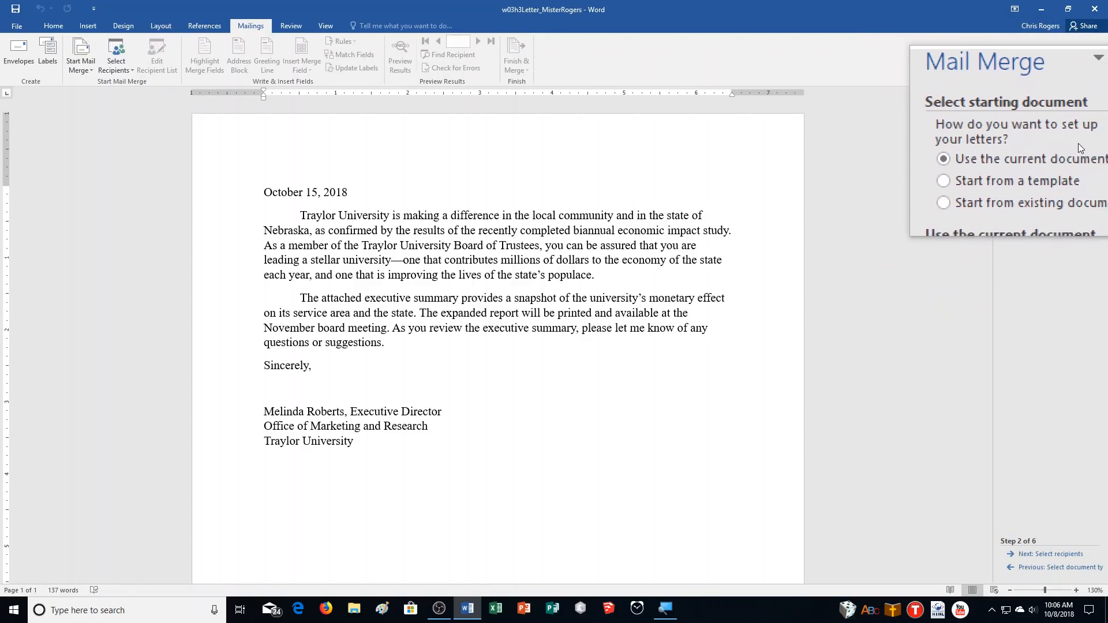
left_click(1061, 561)
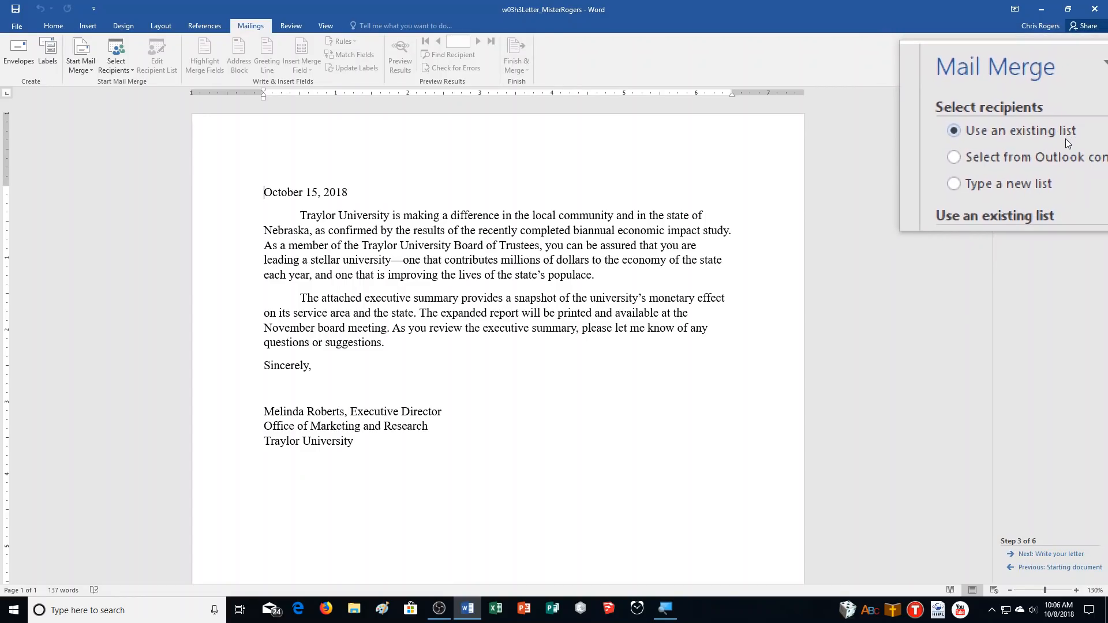
- Create a new recipient list and enter the first recipient's title Dr., first and last name, and company Alco Insurance
left_click(1059, 162)
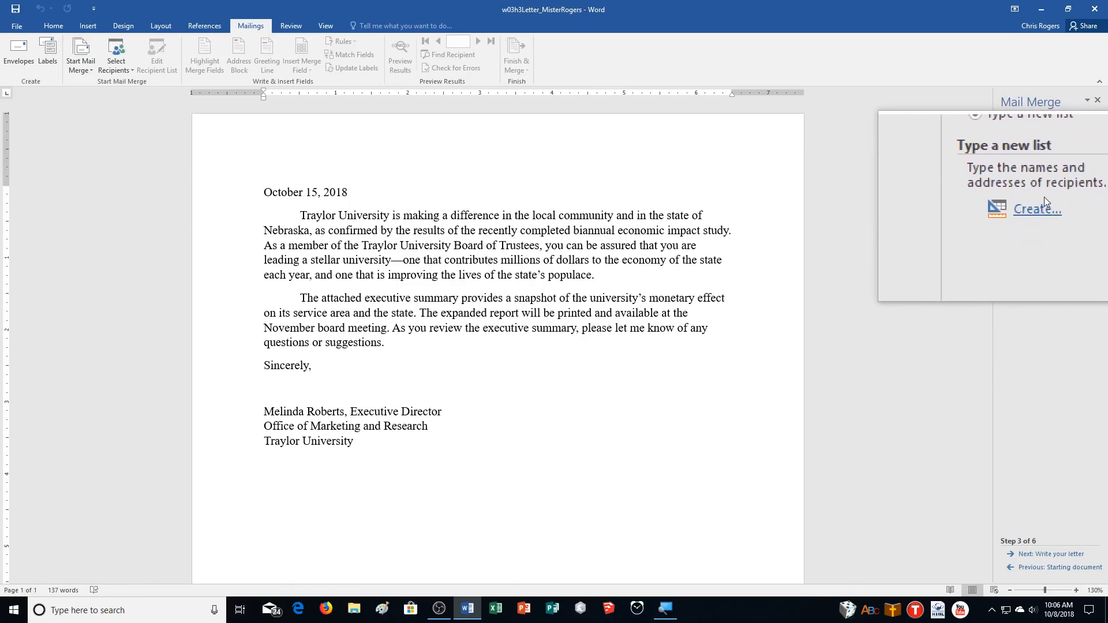
left_click(1041, 208)
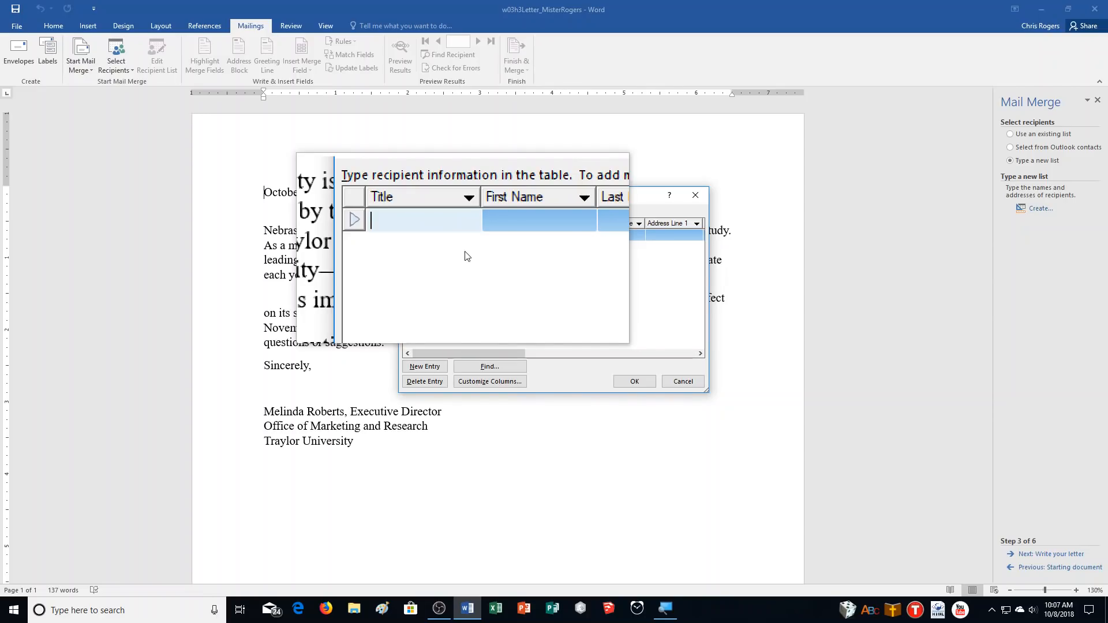
type("Dr.")
key("Tab")
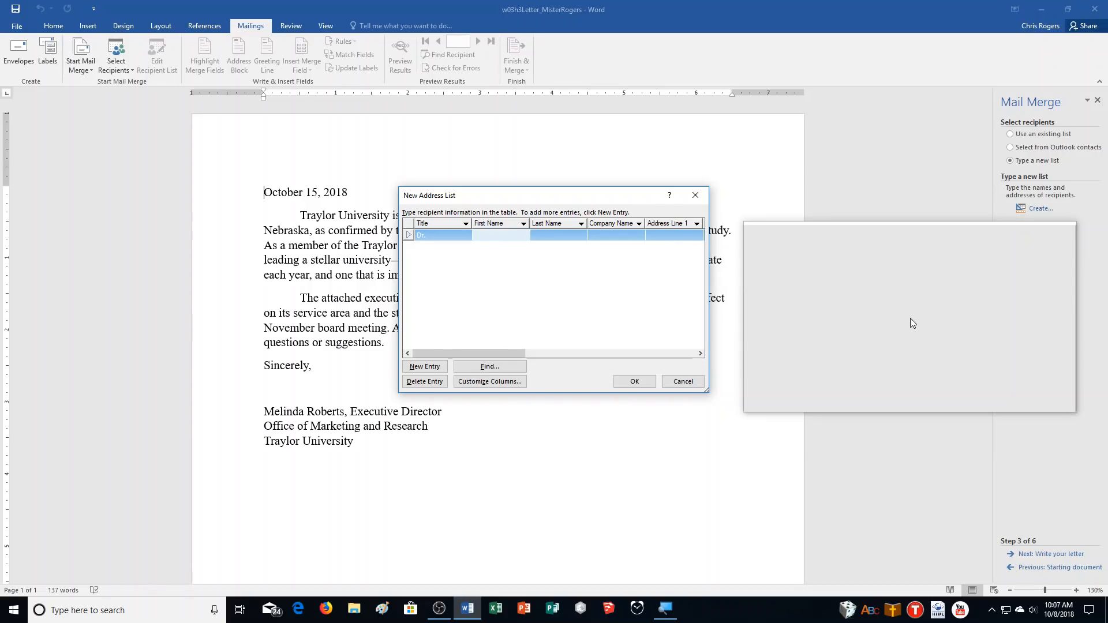
type("Kurtis")
key("Tab")
type("B")
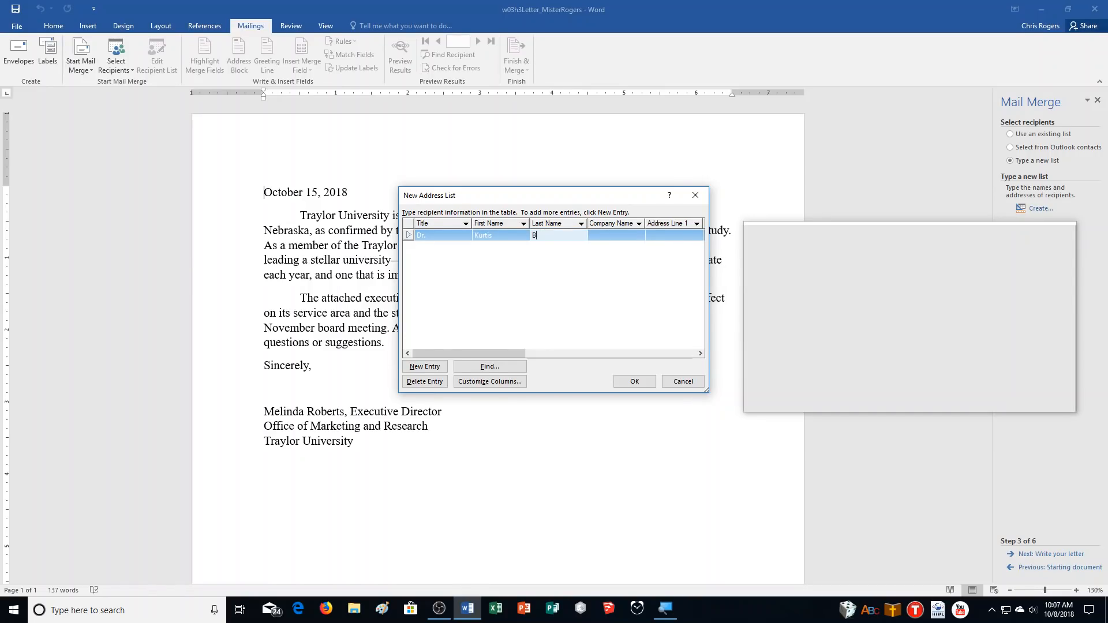
type("rackin")
key("Tab")
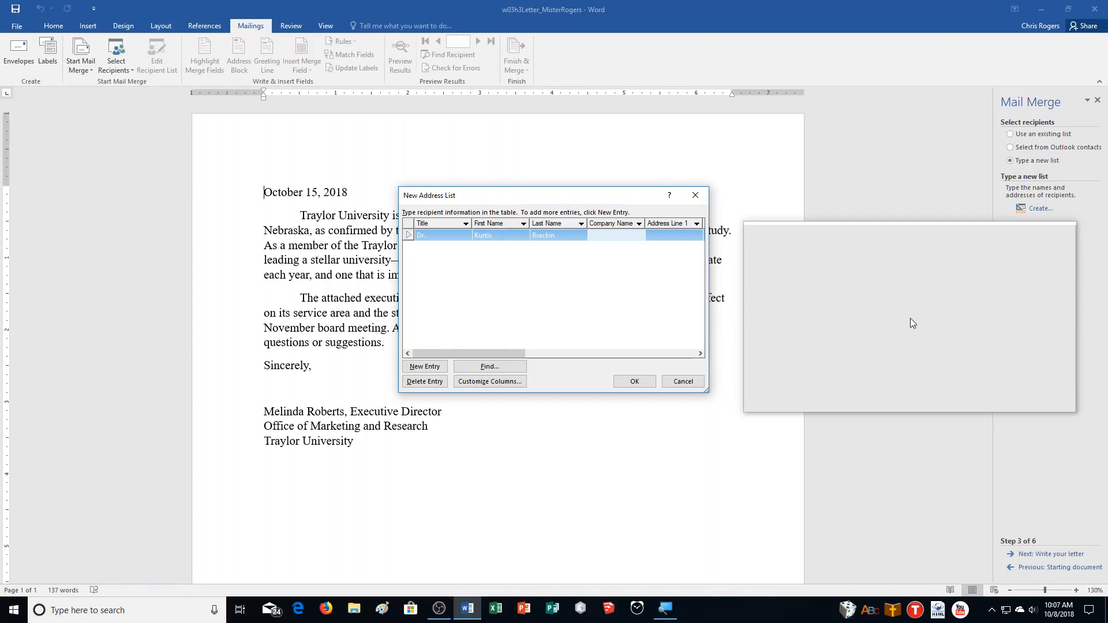
type("Alco Insurance")
key("Tab")
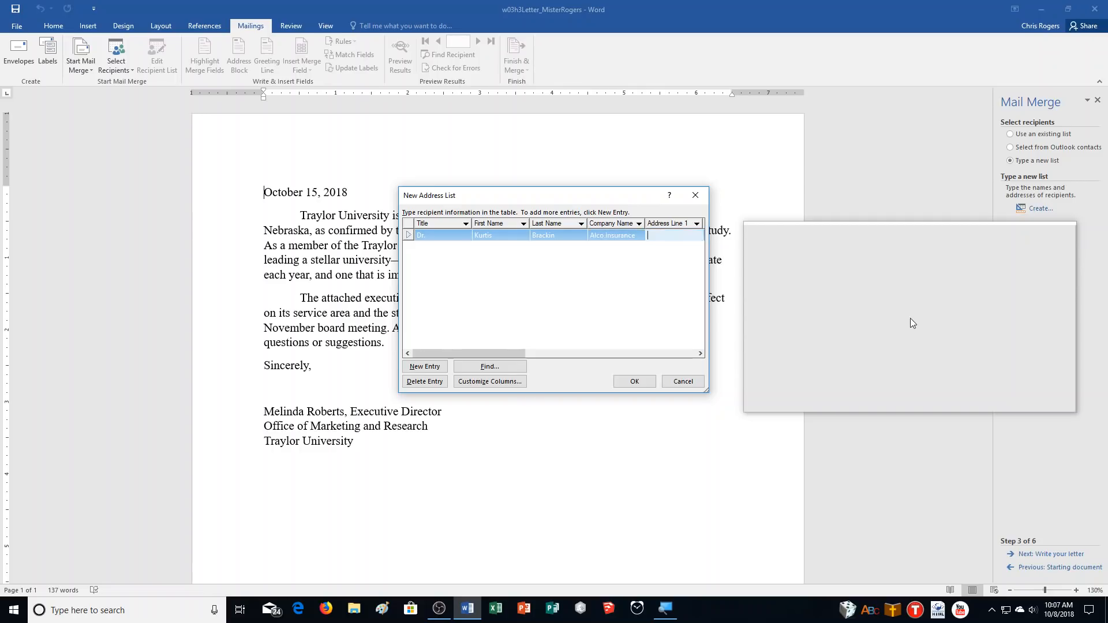
- Fill in the first recipient's street address, city, state and ZIP code, leaving the second address line blank
type("1132 Hendrix Lane")
key("Tab")
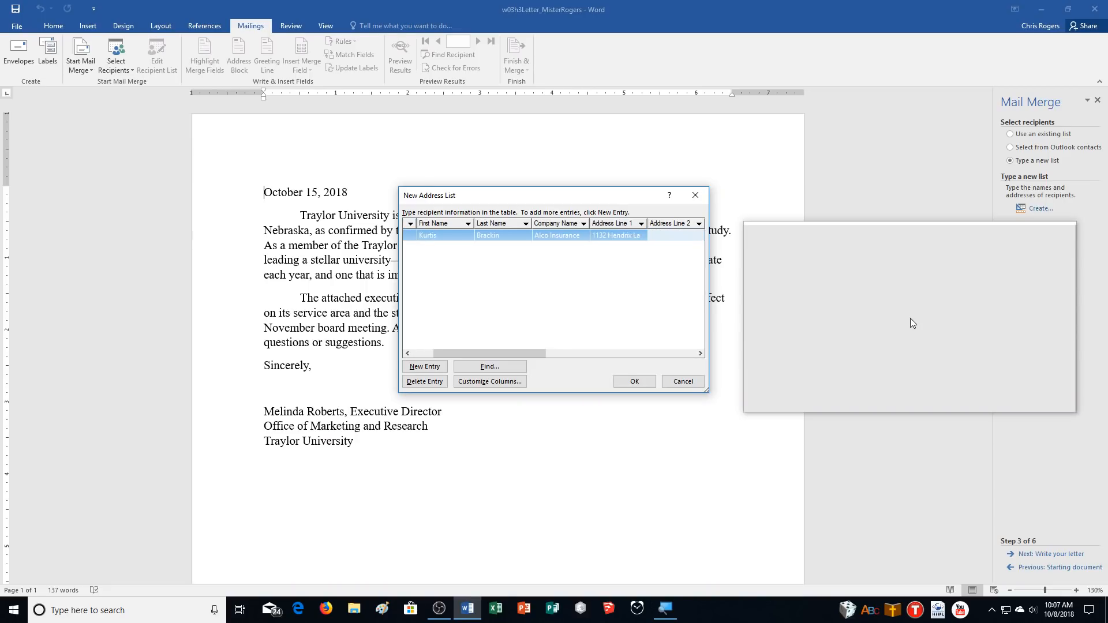
key("Tab")
type("Sim Cre")
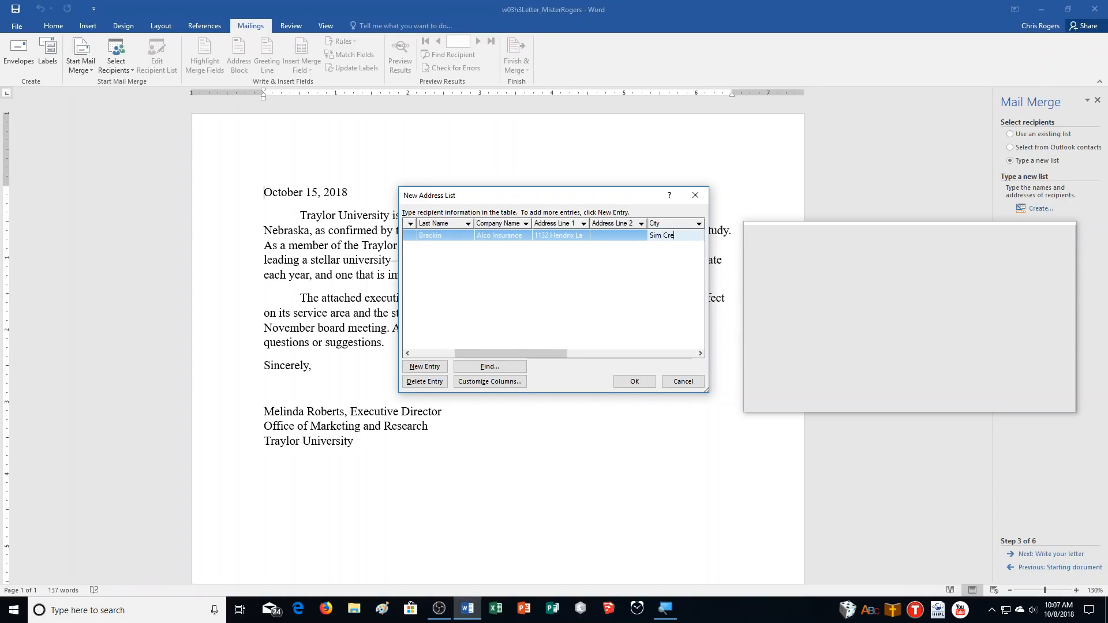
type("ek")
key("Tab")
type("E")
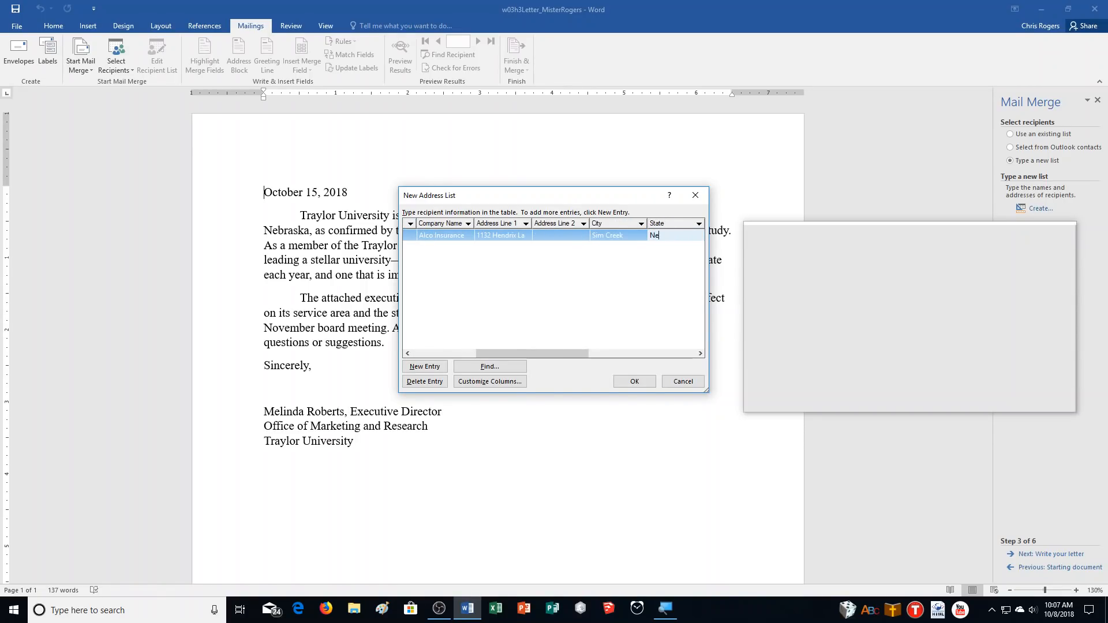
key("Tab")
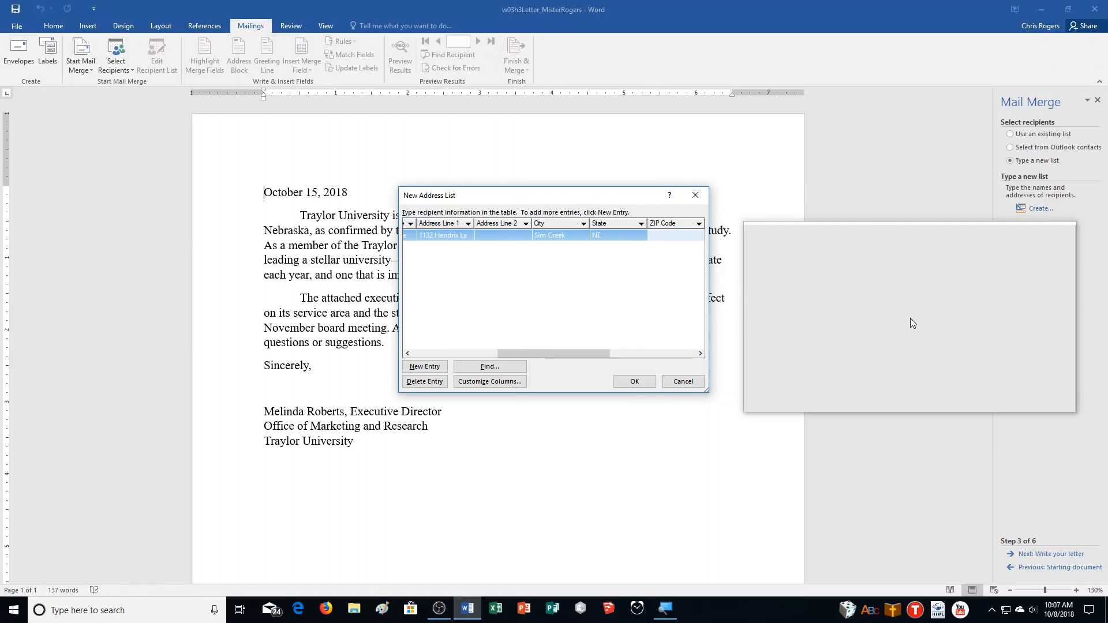
type("68801")
key("Tab")
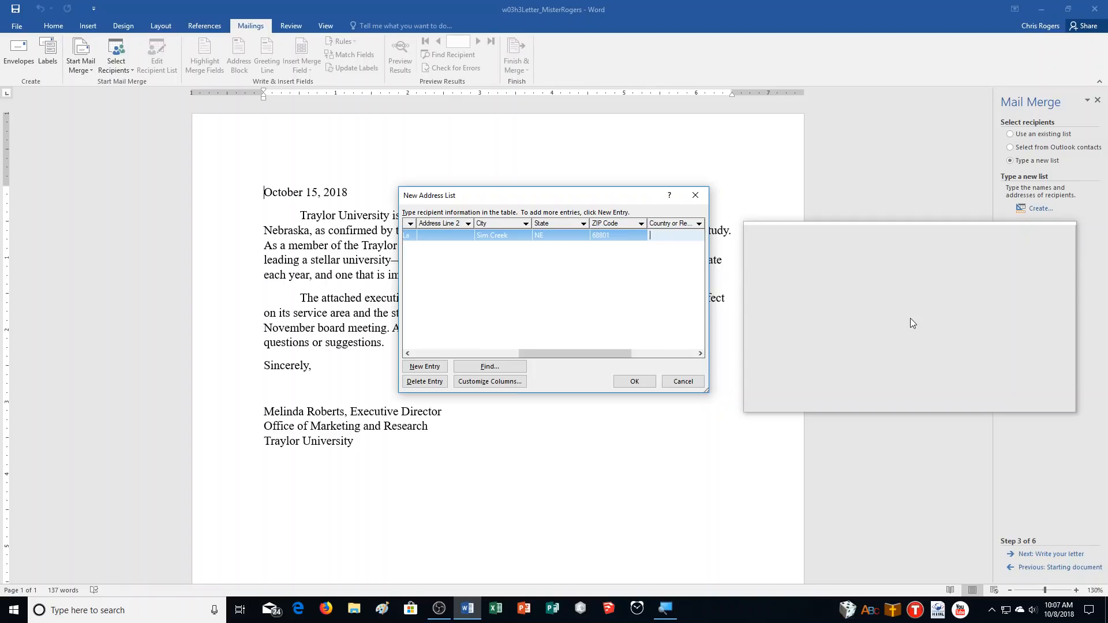
- Add a second recipient entry with the title Dr., first and last name, and company Lowe & Assoc
key("Tab")
key("Tab")
key("Tab")
key("Tab")
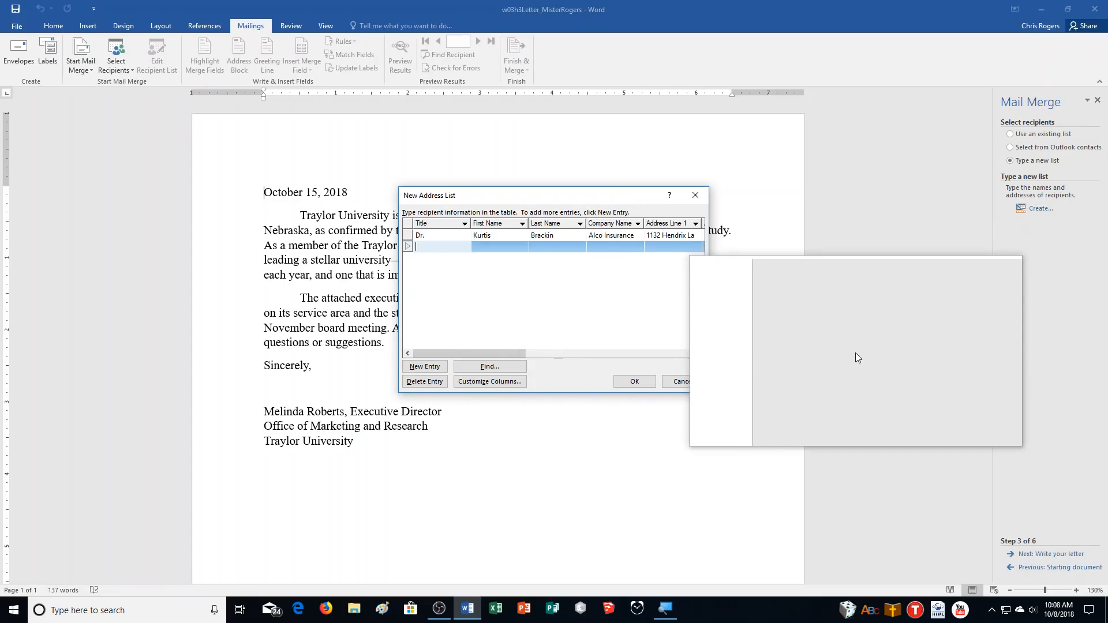
key("Tab")
type("Holly")
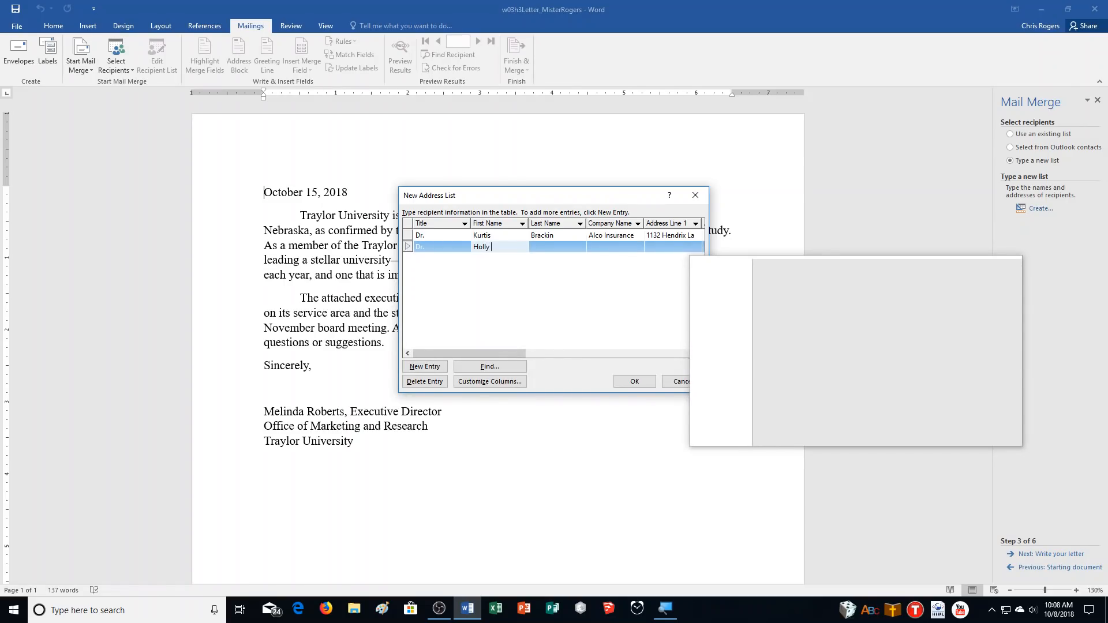
key("Tab")
type("Lowe")
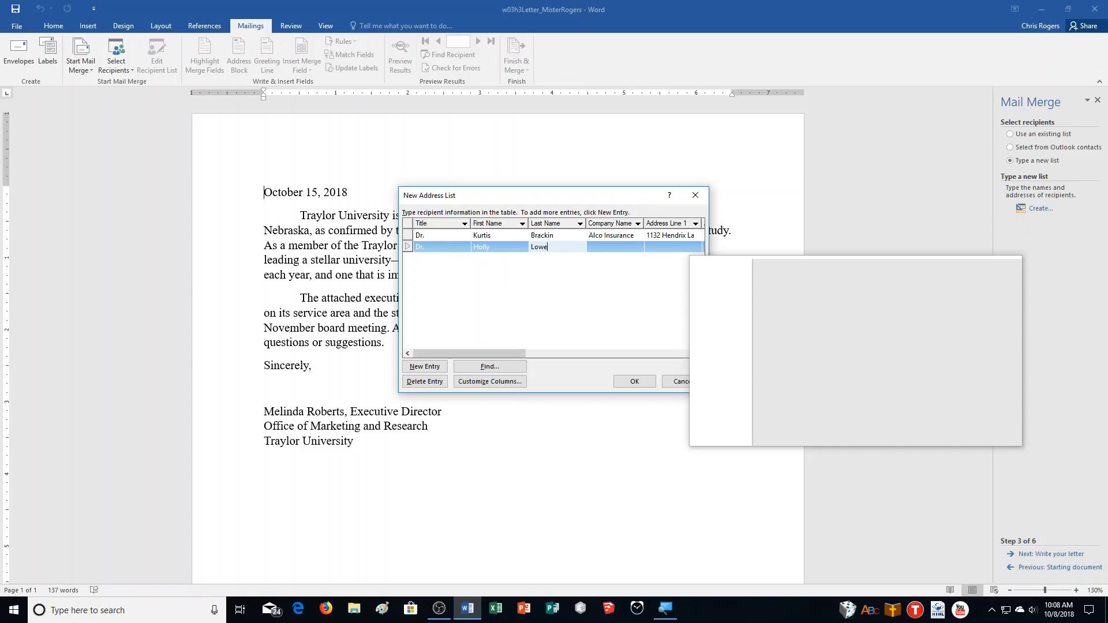
key("Tab")
type("Lowe ")
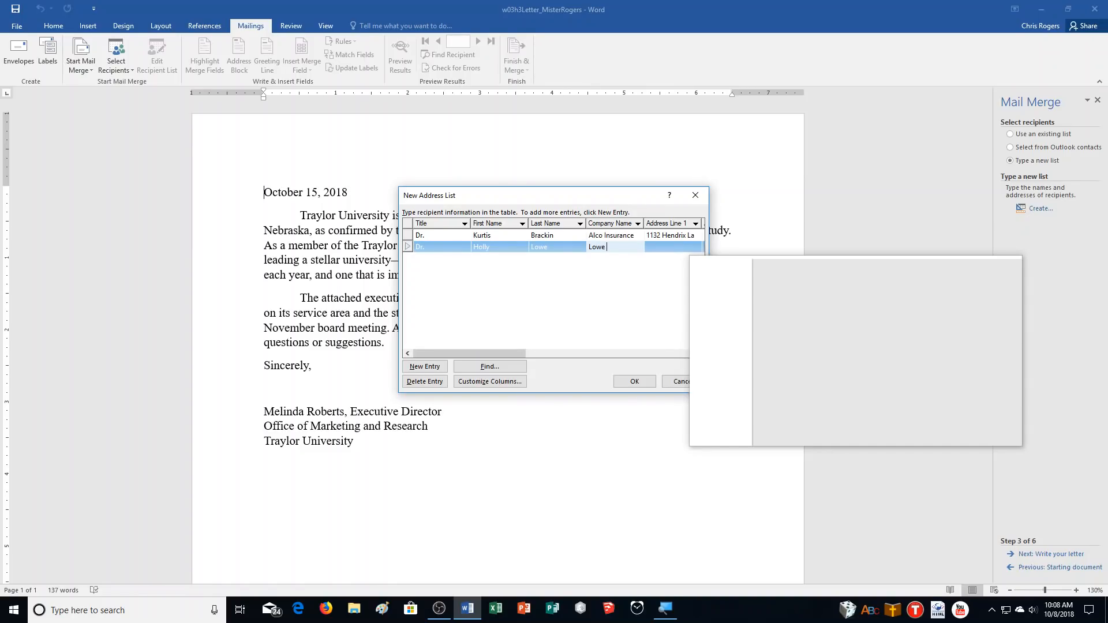
type("& Assoc.")
key("Tab")
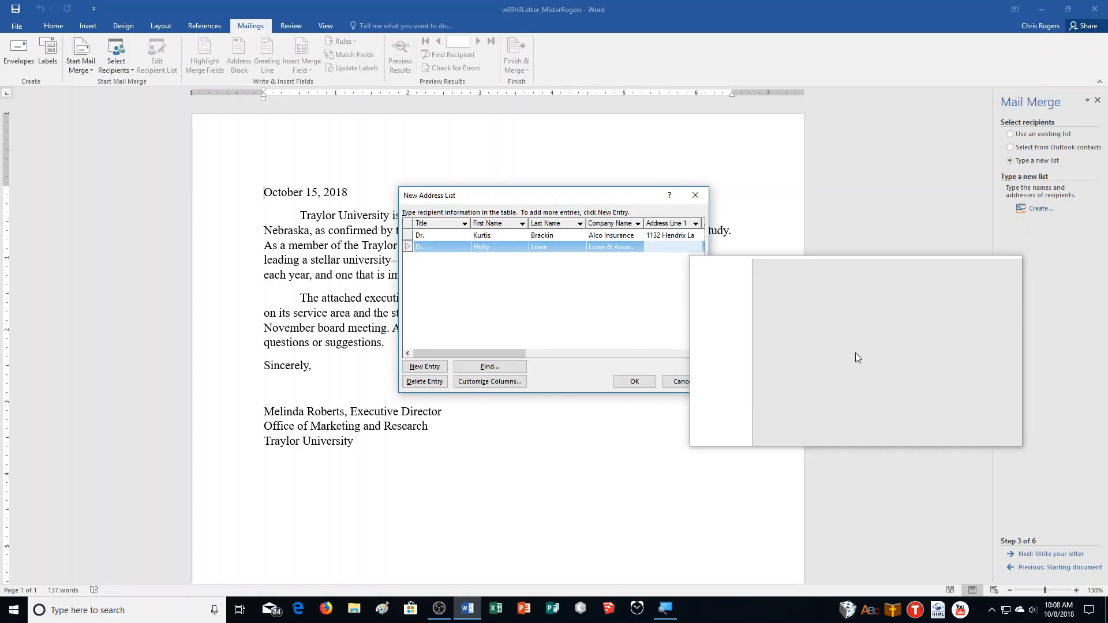
- Fill in the second recipient's street address, city, state and ZIP code, leaving the second address line blank
type("459 Hwy. 34")
key("Tab")
key("Tab")
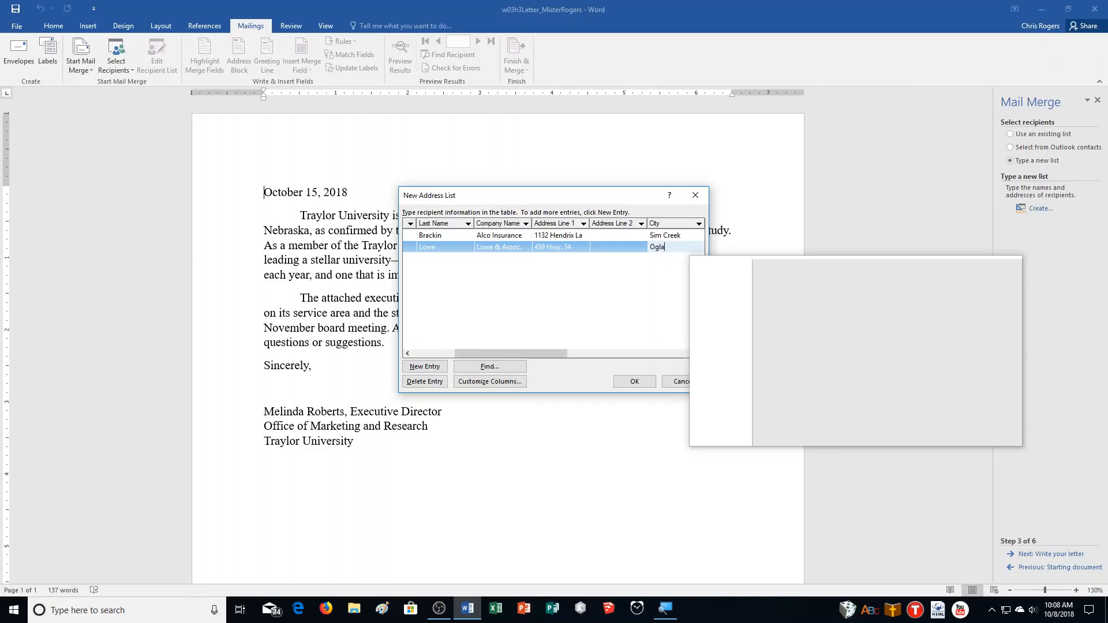
key("Tab")
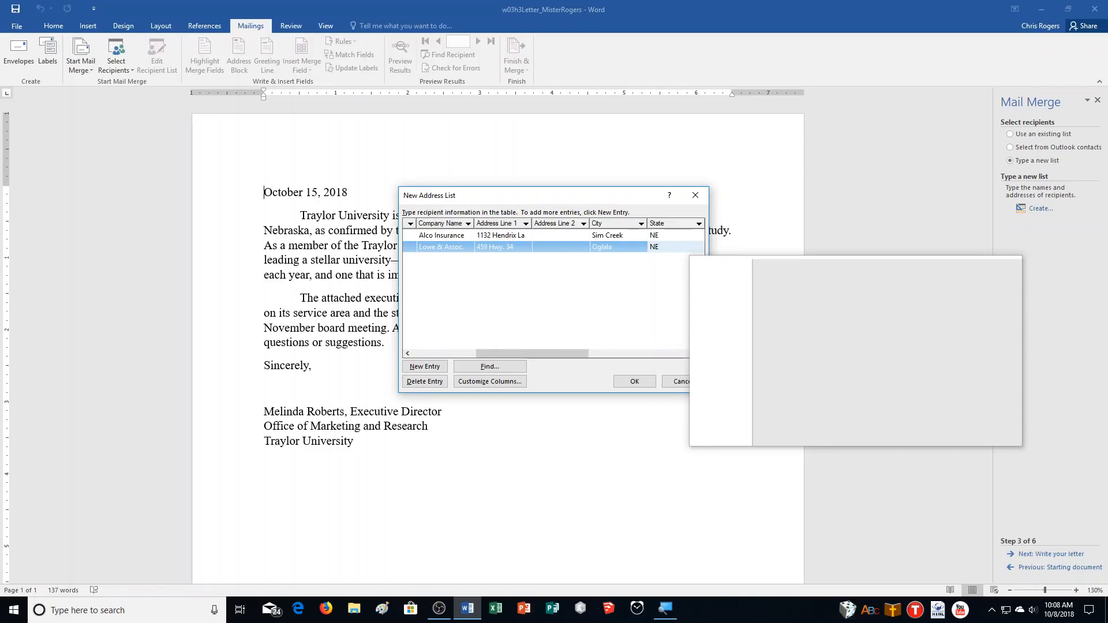
key("Tab")
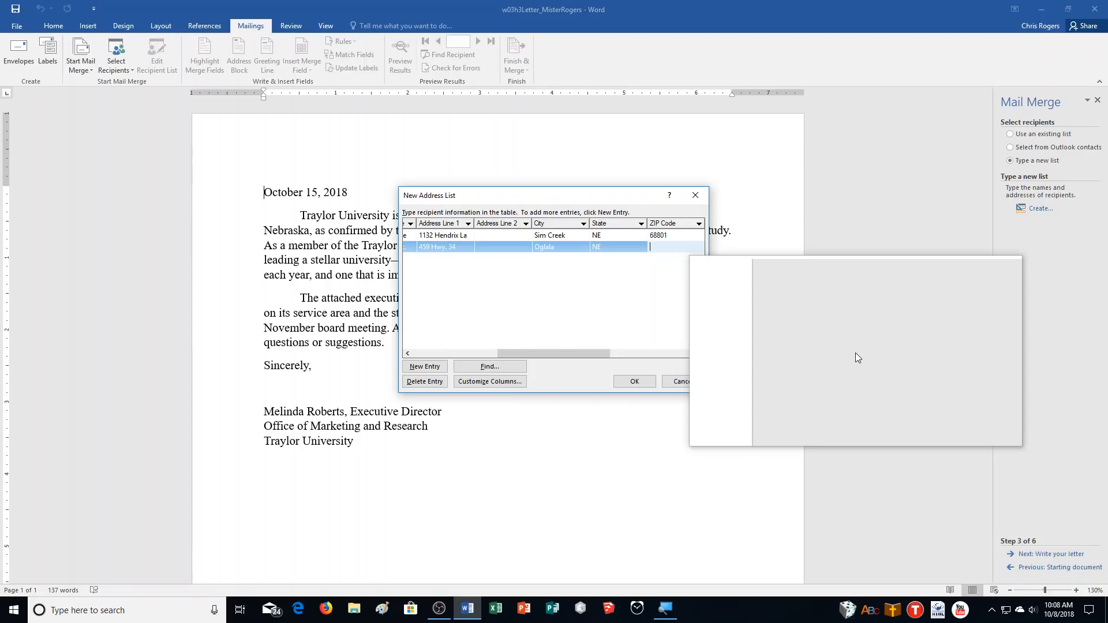
- Add a third recipient entry with the title Mr., first and last name, and company Timmons, P.A
left_click(425, 367)
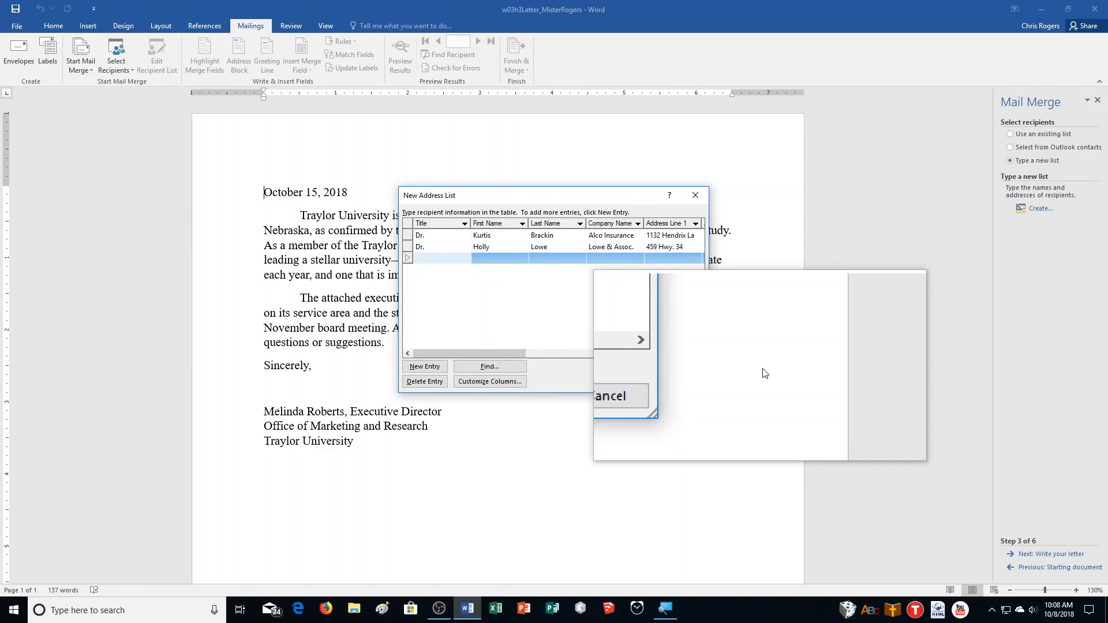
type("Mr")
key("BackSpace")
key("BackSpace")
type("Mr.")
key("Tab")
type("A")
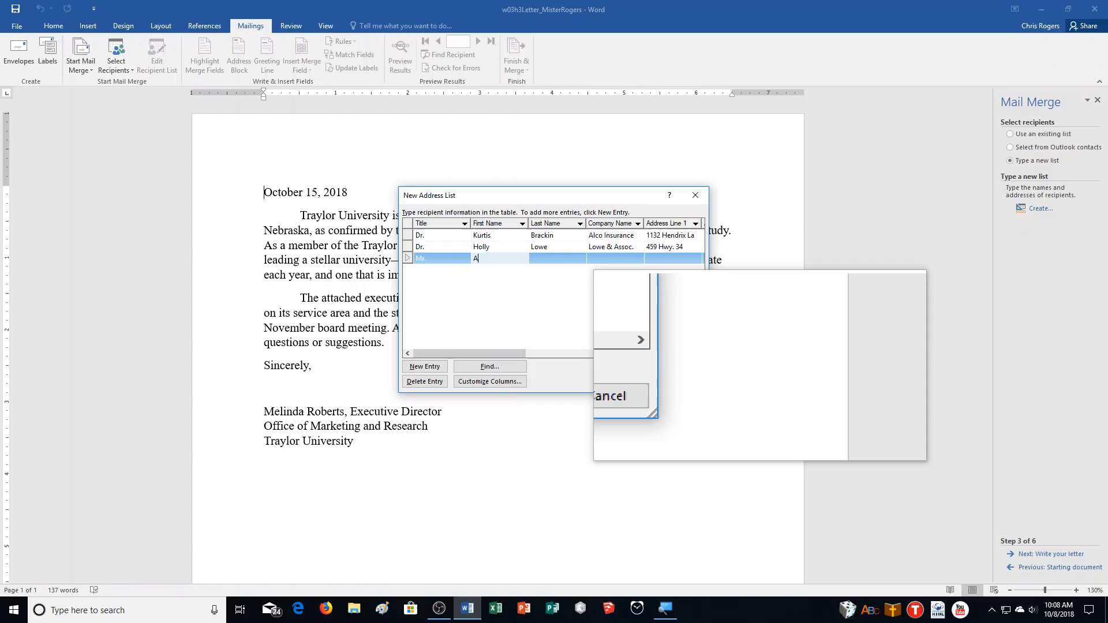
type("lex")
key("Tab")
type("Nai")
key("Tab")
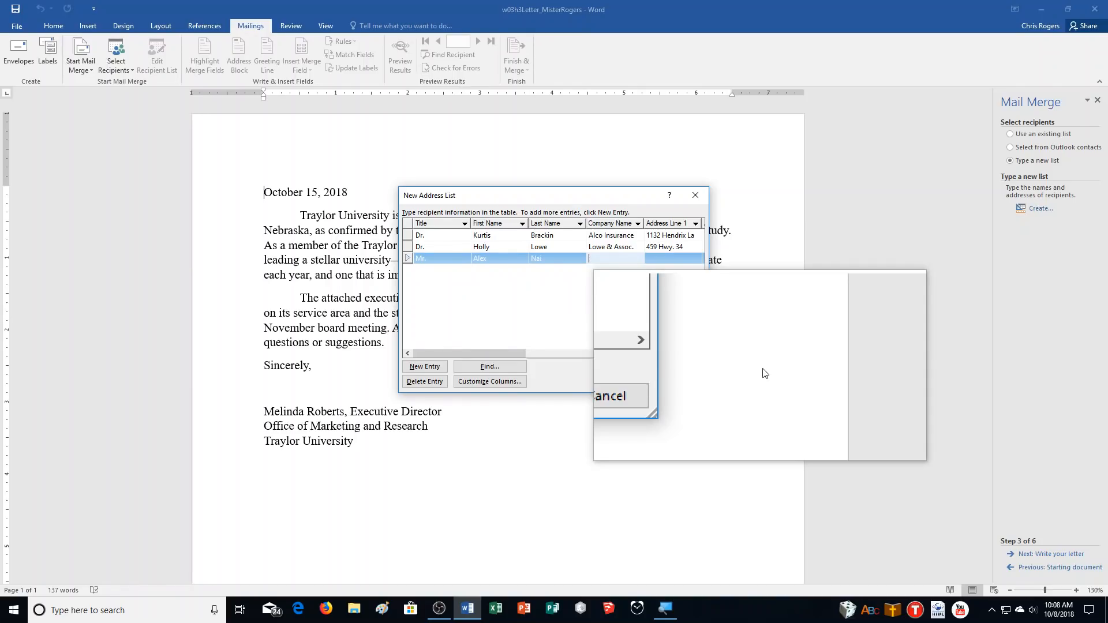
type("Timmons, P.A.")
key("Tab")
- Fill in the third recipient's street address, city, state and ZIP code, leaving the second address line blank
type("20")
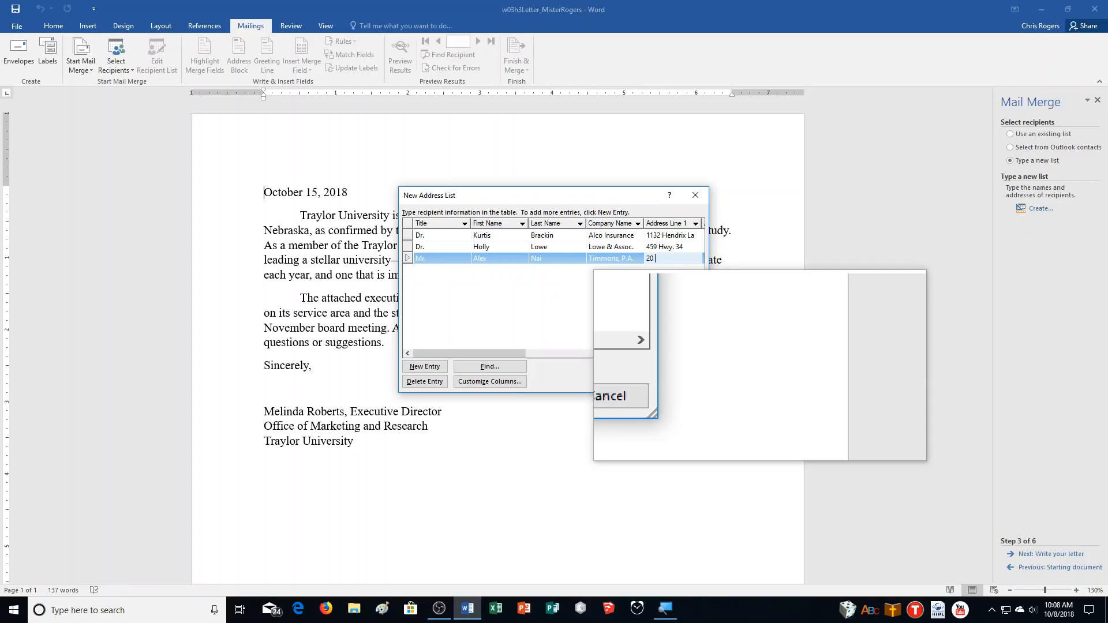
type(" Grant Street")
key("Tab")
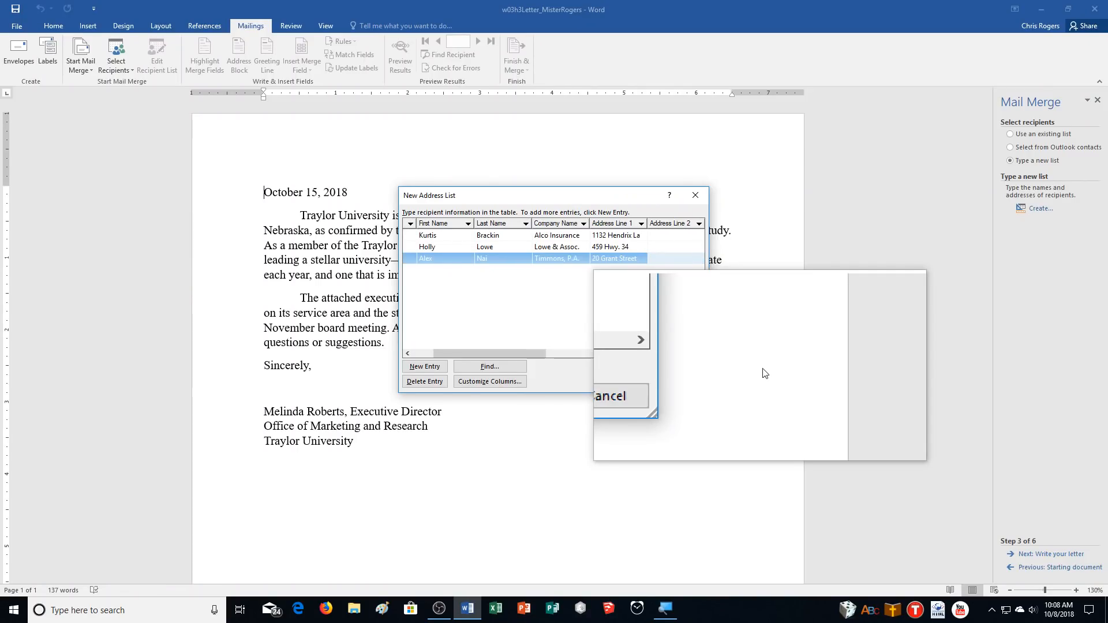
key("Tab")
type("Navar")
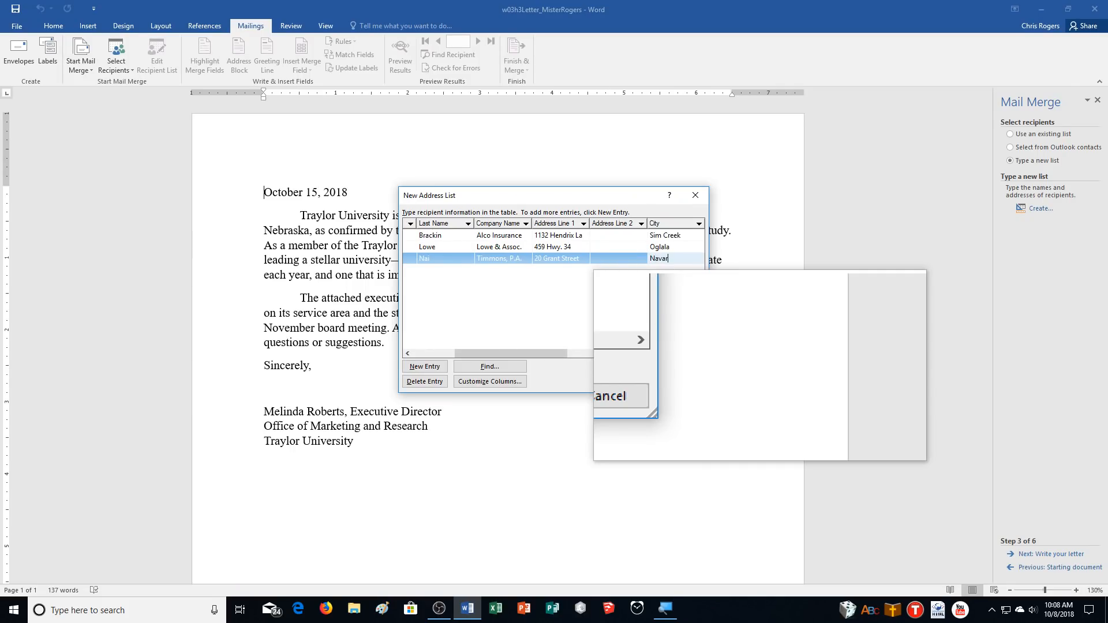
type("re")
key("Tab")
type("NE")
key("Tab")
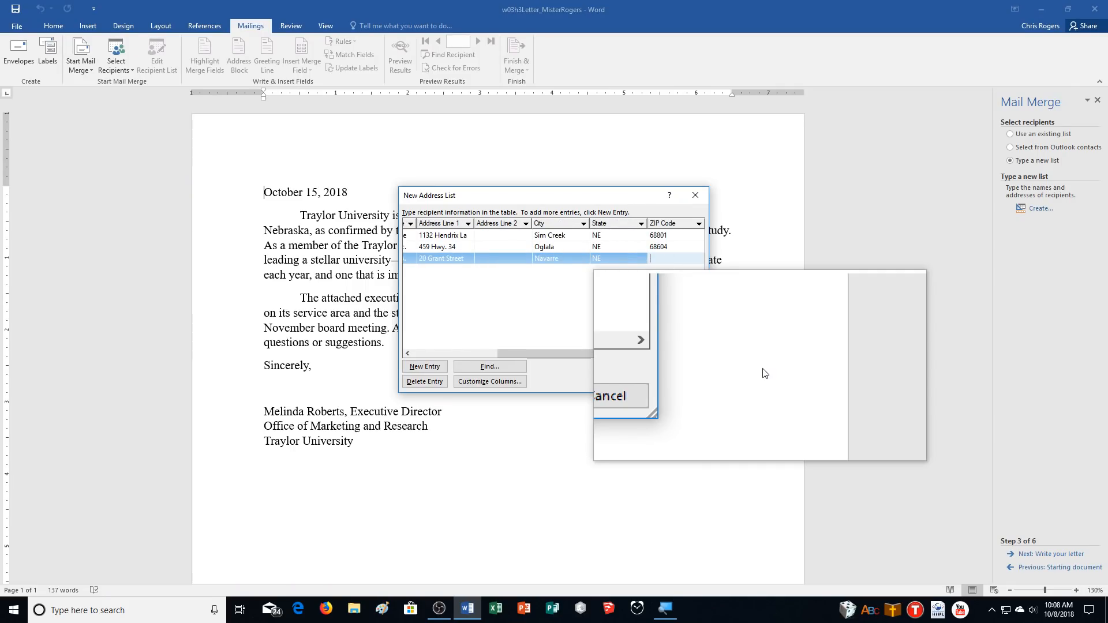
type("68811")
key("Tab")
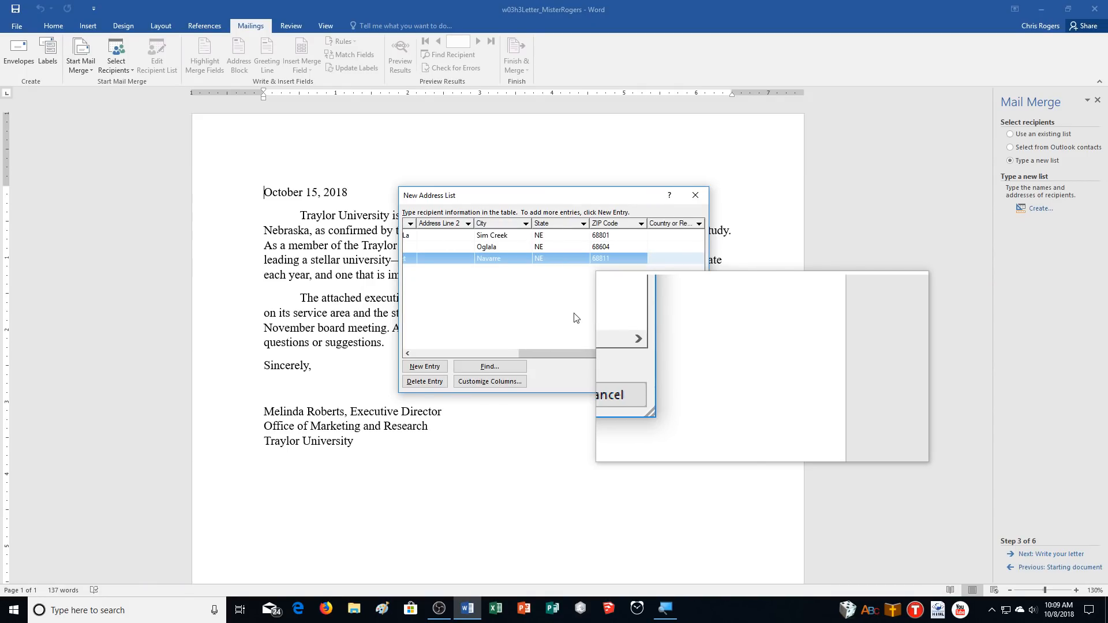
- Add a fourth recipient entry with the title Ms., first and last name, and company Belk, Inc
left_click(424, 368)
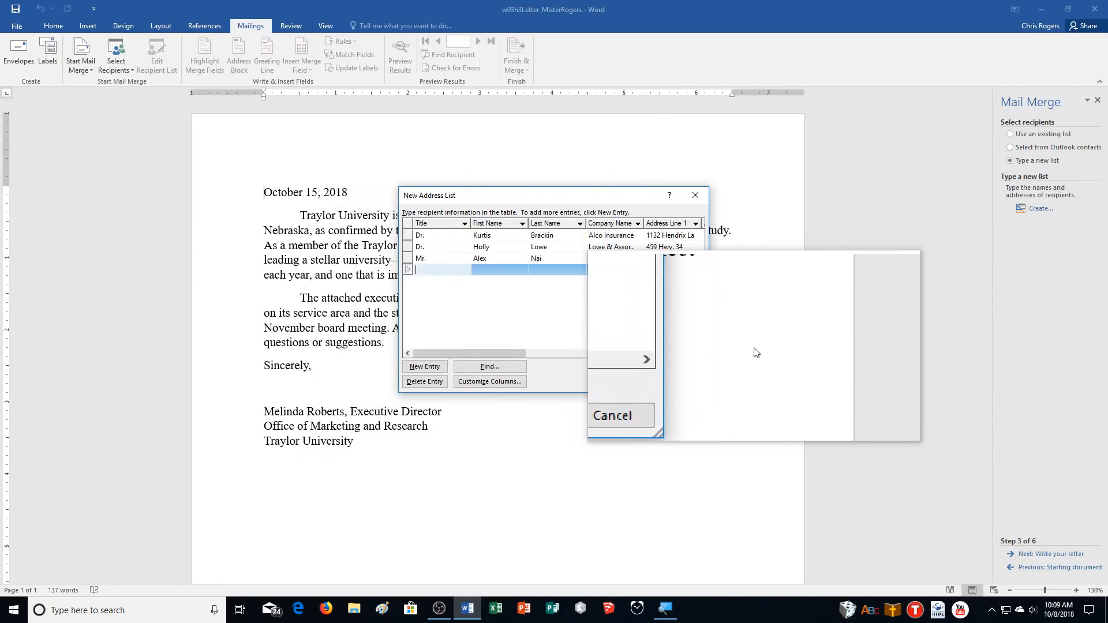
type("Ms.")
key("Tab")
type("Rebv")
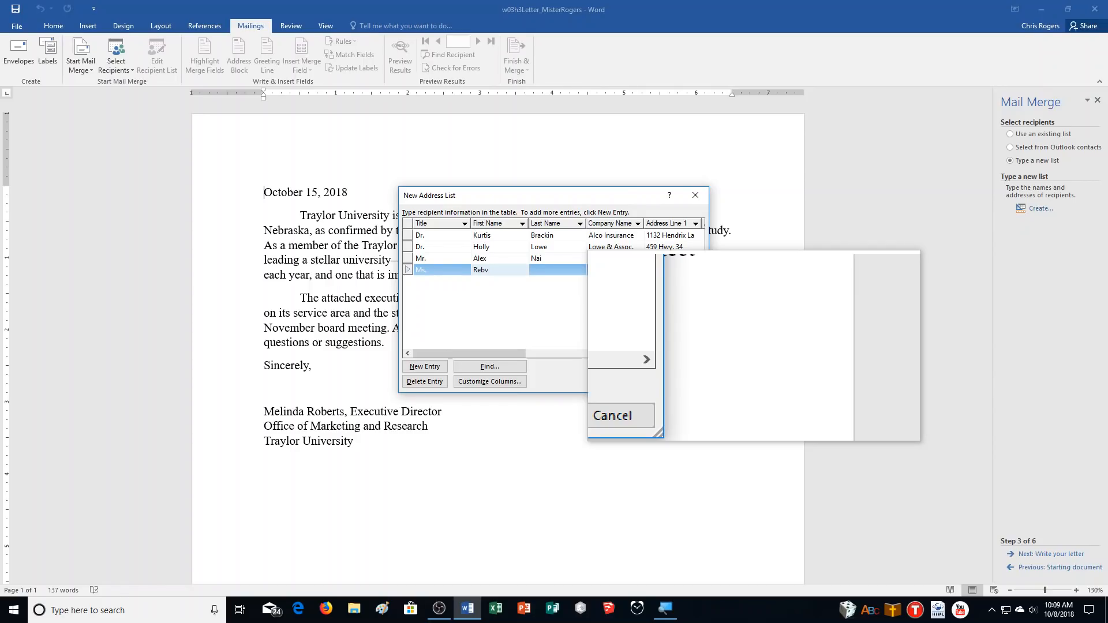
type("ecca")
key("Tab")
type("H")
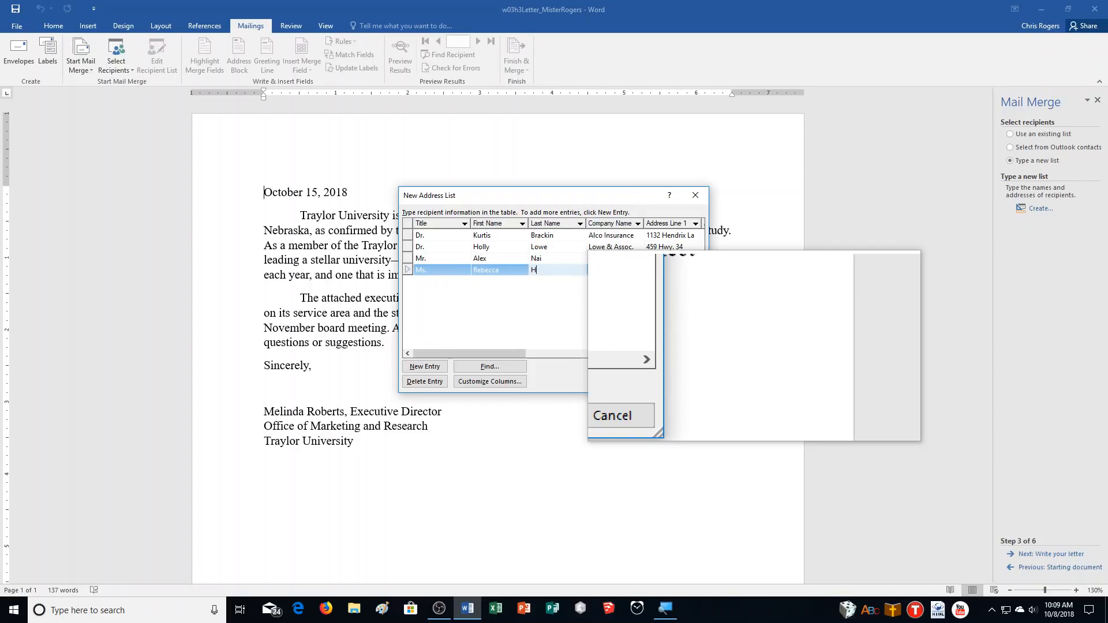
type("ardin")
key("Tab")
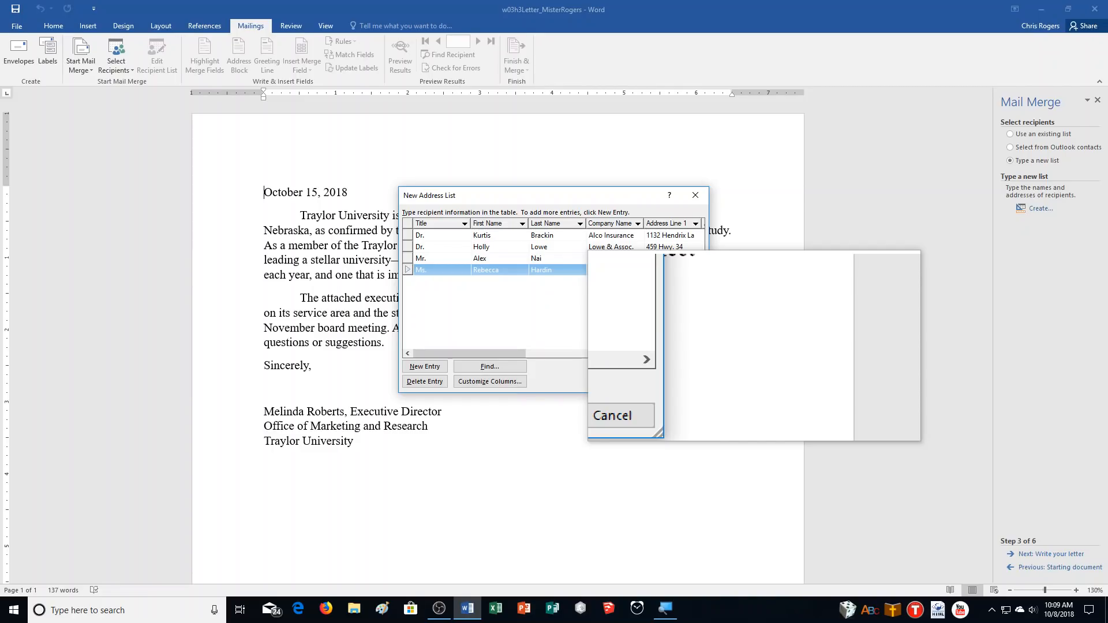
type("Belk, Inc.")
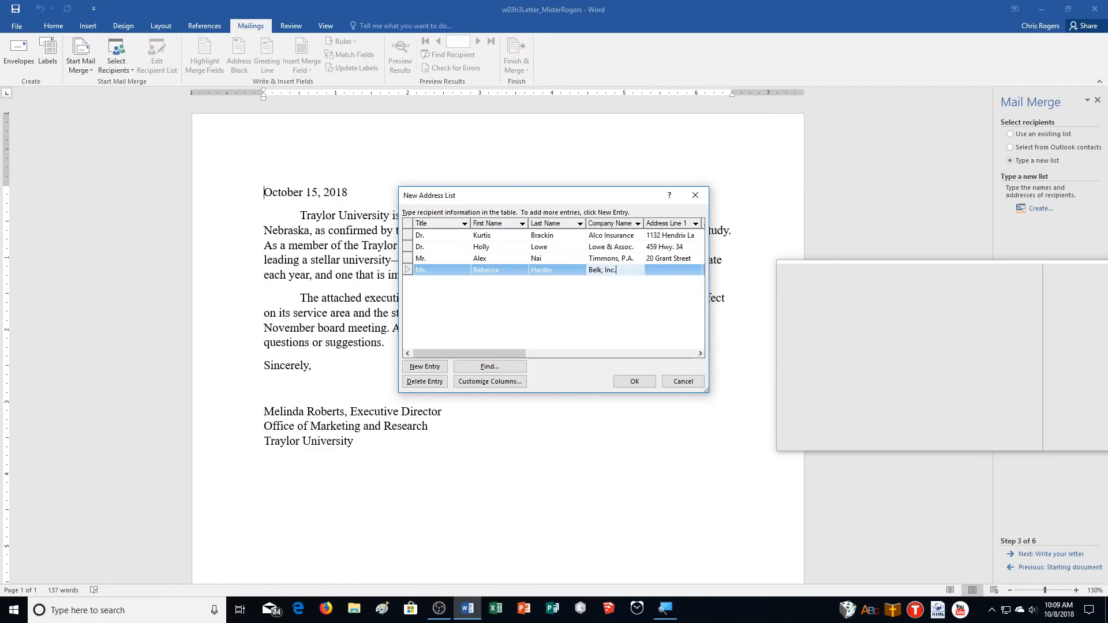
- Fill in the fourth recipient's street address, suite number on the second address line, city, state and ZIP code
key("Tab")
type("3008 H")
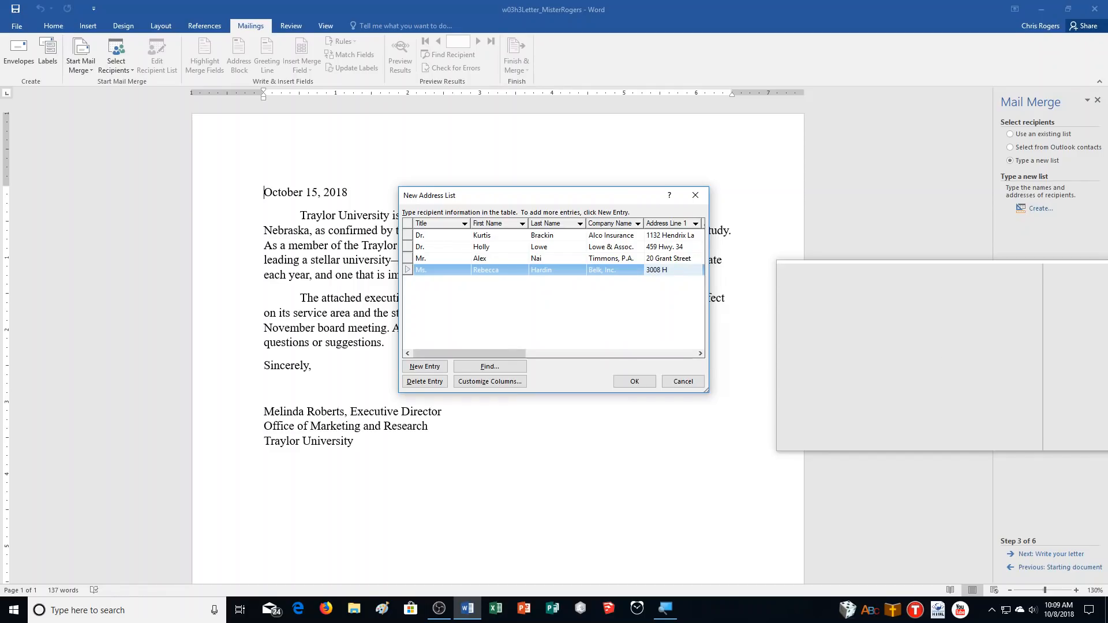
key("BackSpace")
type("Beltline H")
key("Tab")
type("Suite")
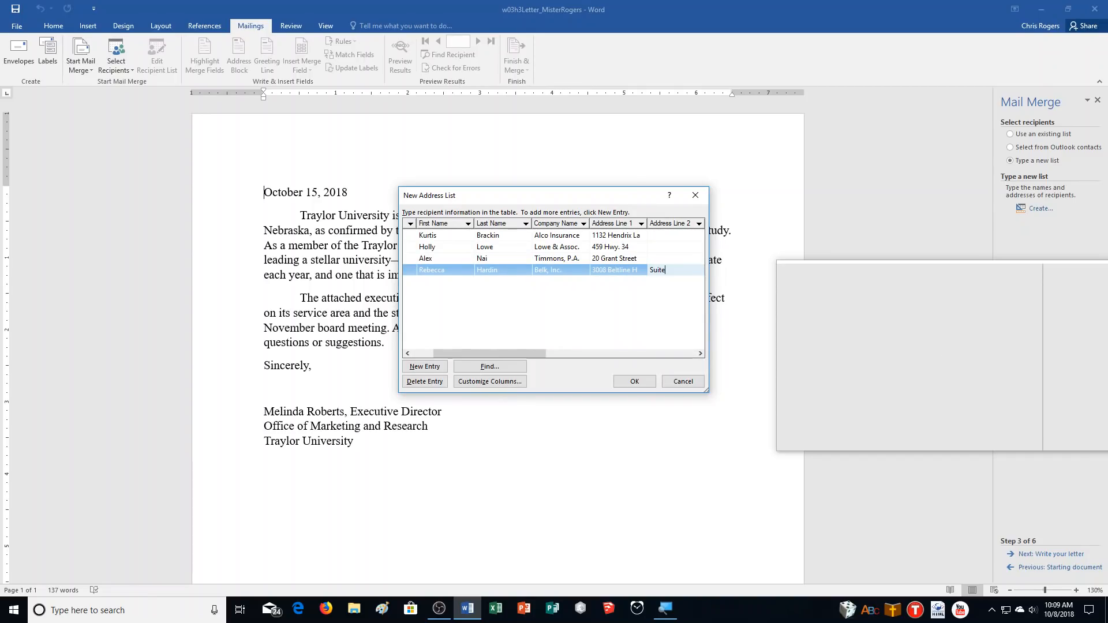
type(" 10")
key("Tab")
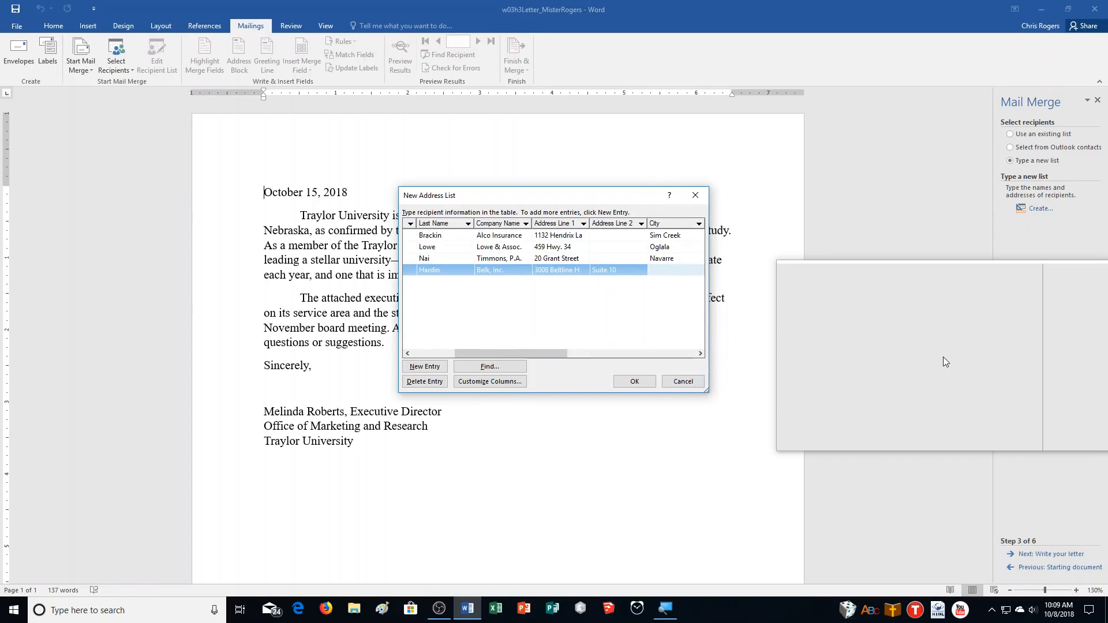
type("Dinsford")
key("Tab")
type("NE")
key("Tab")
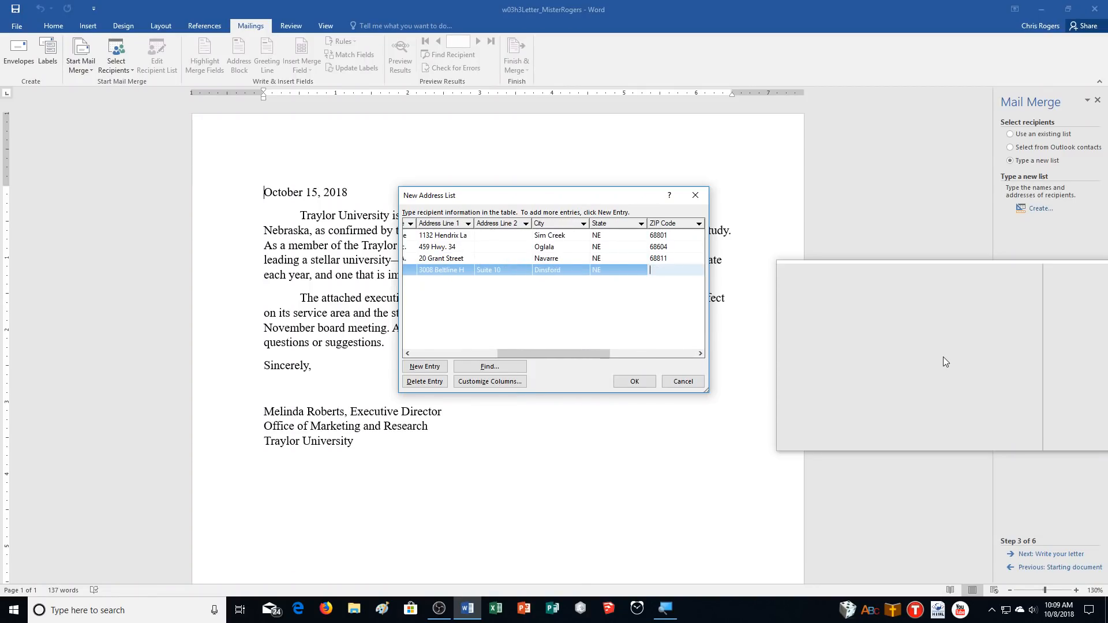
type("68445")
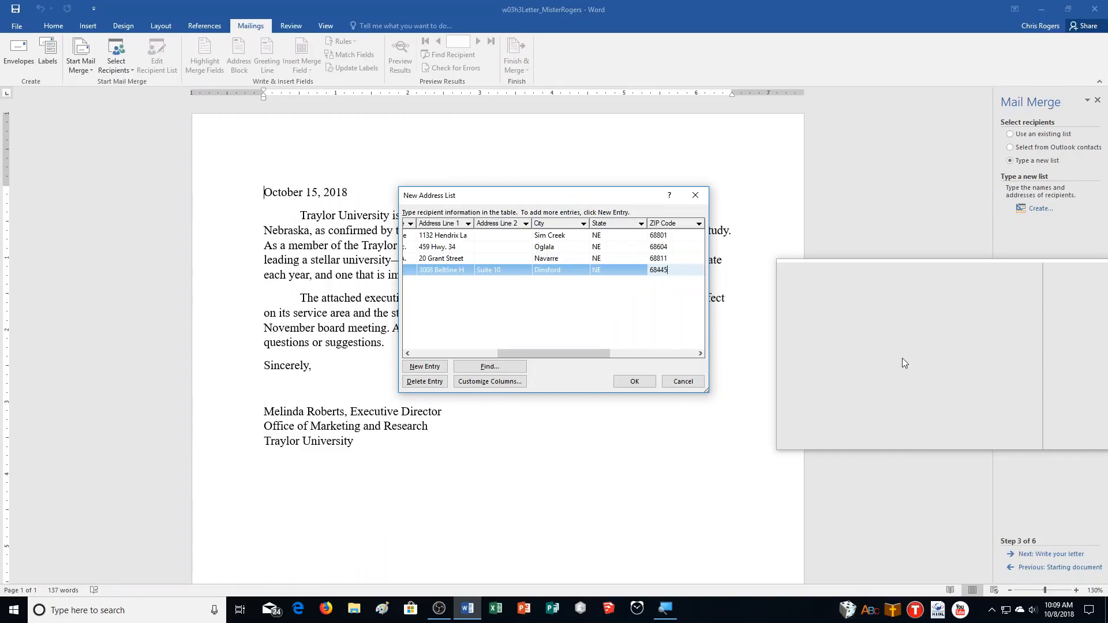
- Add a fifth recipient entry with the title Dr., first and last name, and company ECM Hospital
left_click(437, 369)
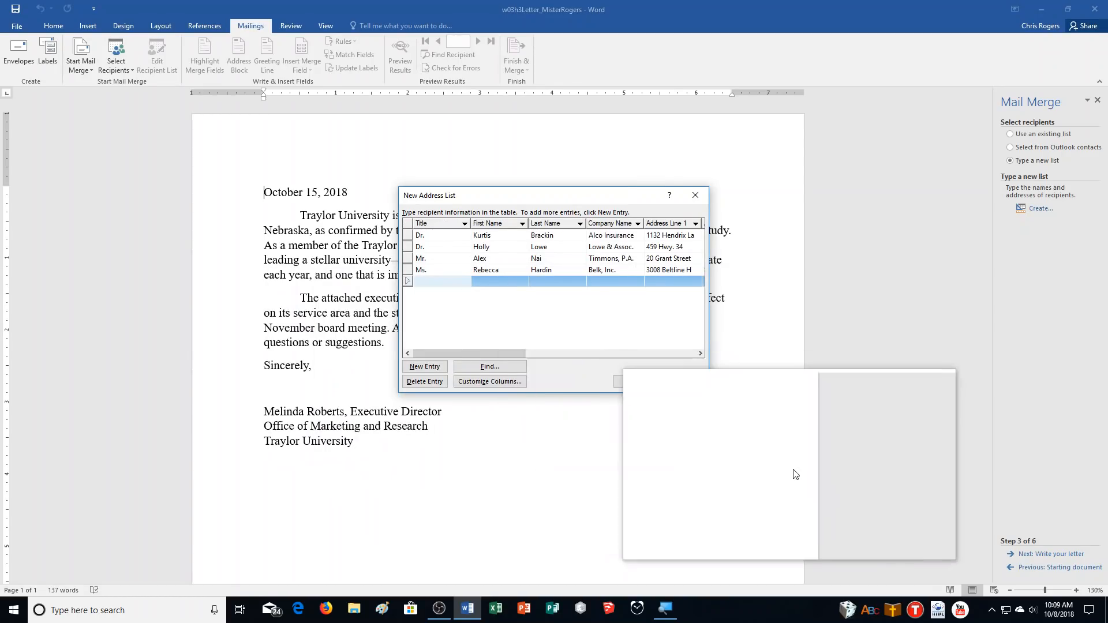
type("Dr.")
key("Tab")
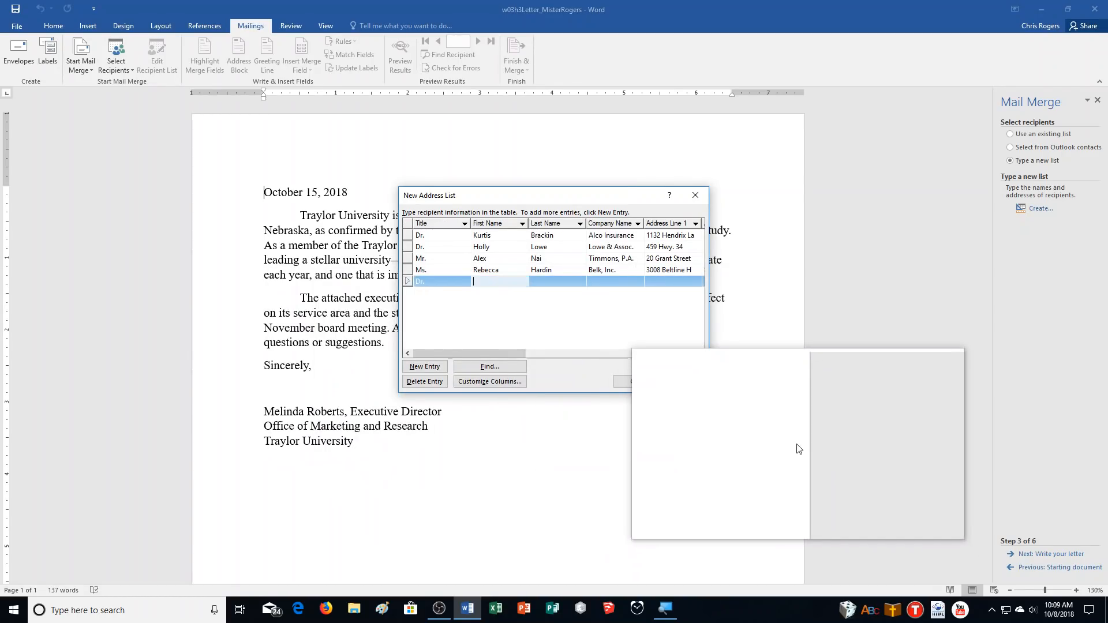
type("Tarish")
key("Tab")
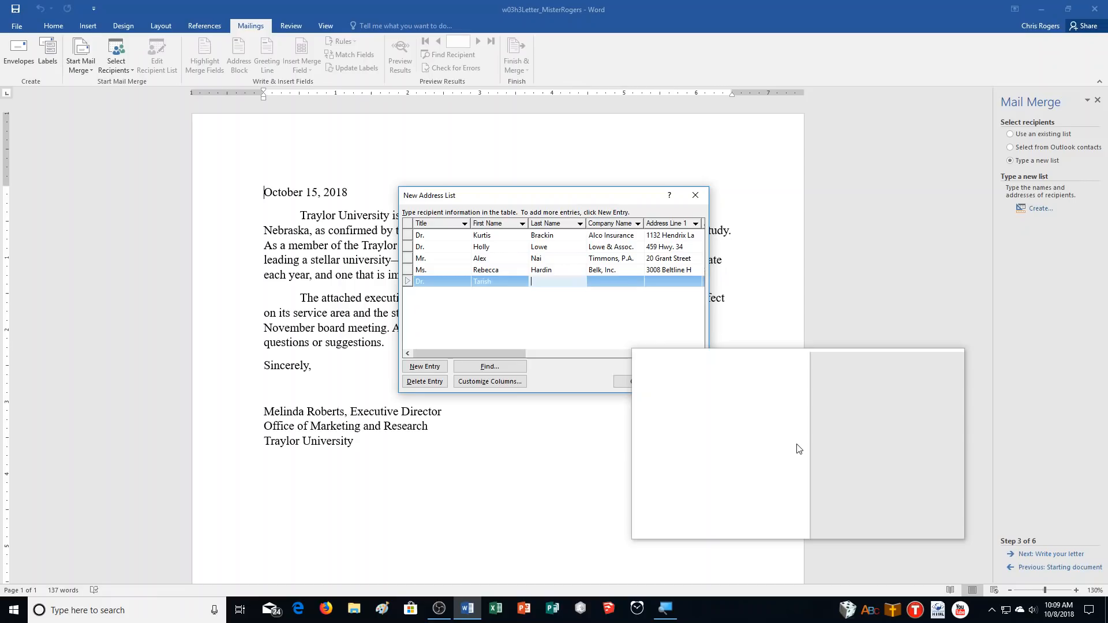
type("Staffel")
key("Tab")
type("EC")
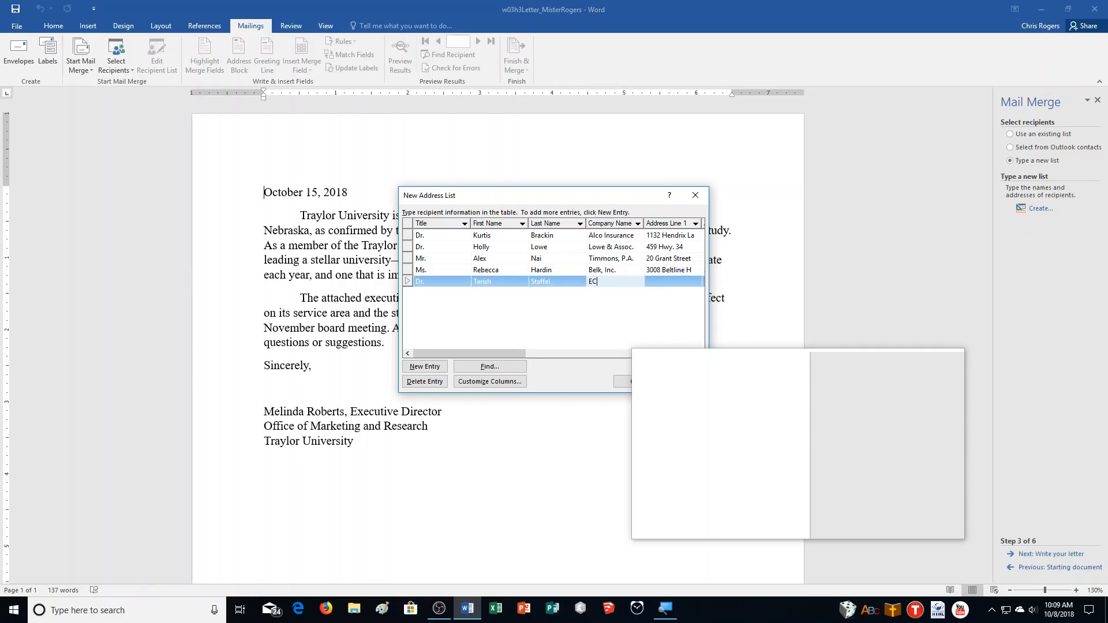
type("M Hospital")
key("Tab")
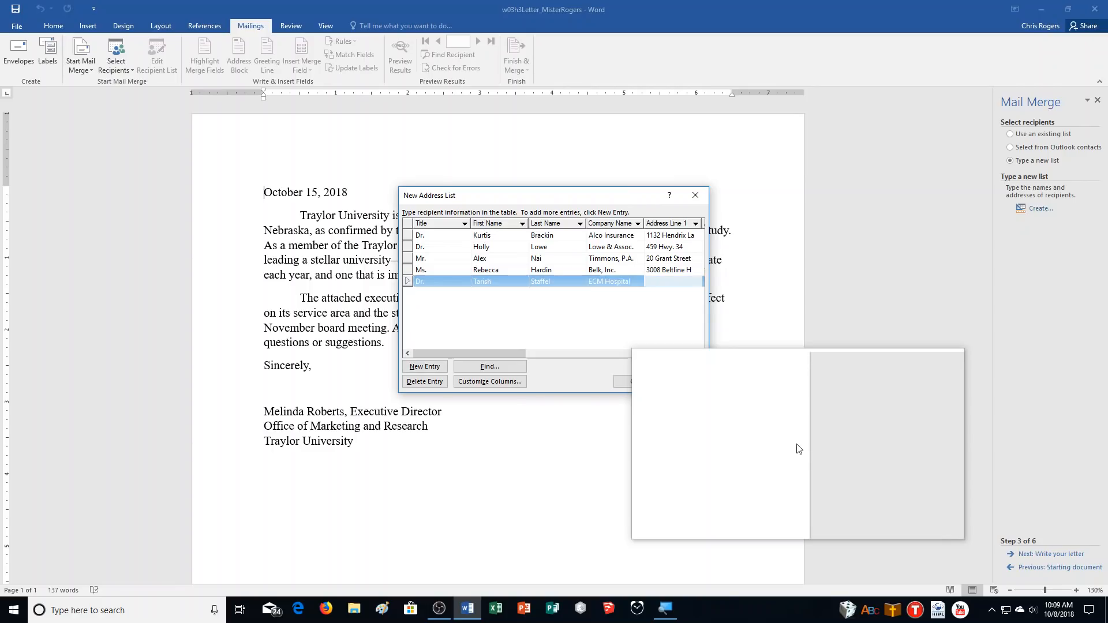
- Fill in the fifth recipient's street address, city, state and ZIP code, leaving the second address line blank
type("45")
type("777 Riverbend")
type("Road")
key("Tab")
key("Tab")
type("Florence")
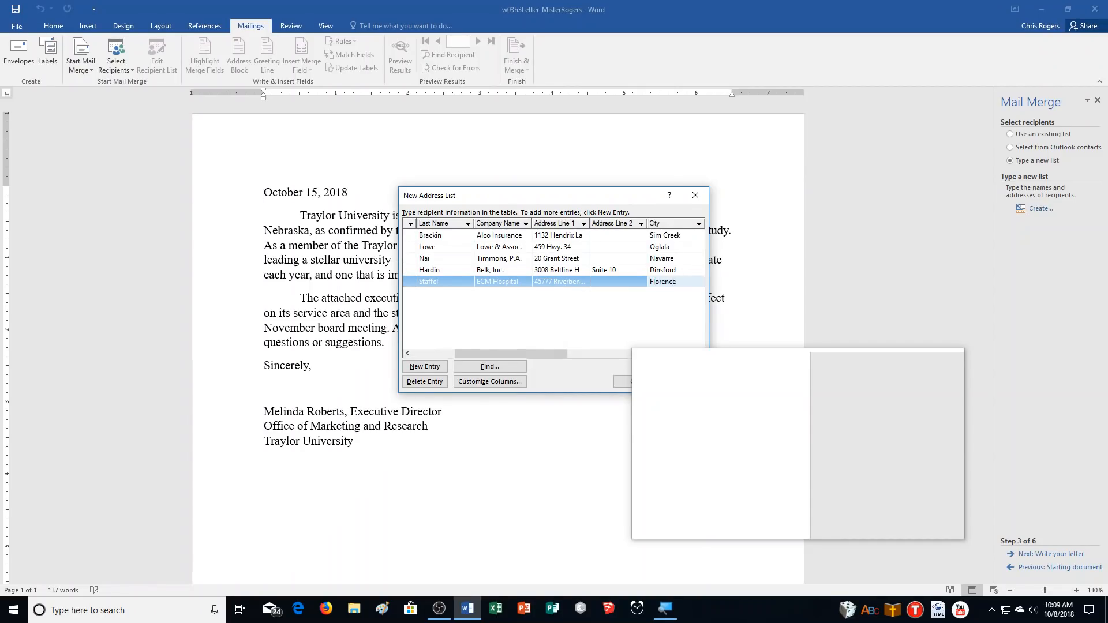
key("Tab")
type("N")
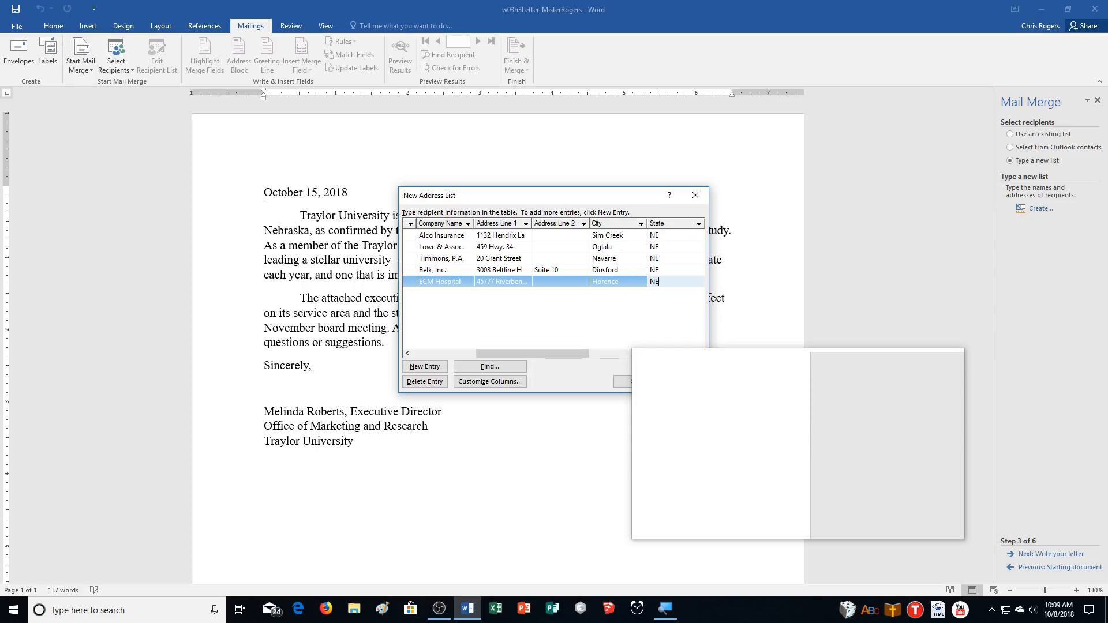
key("Tab")
type("6")
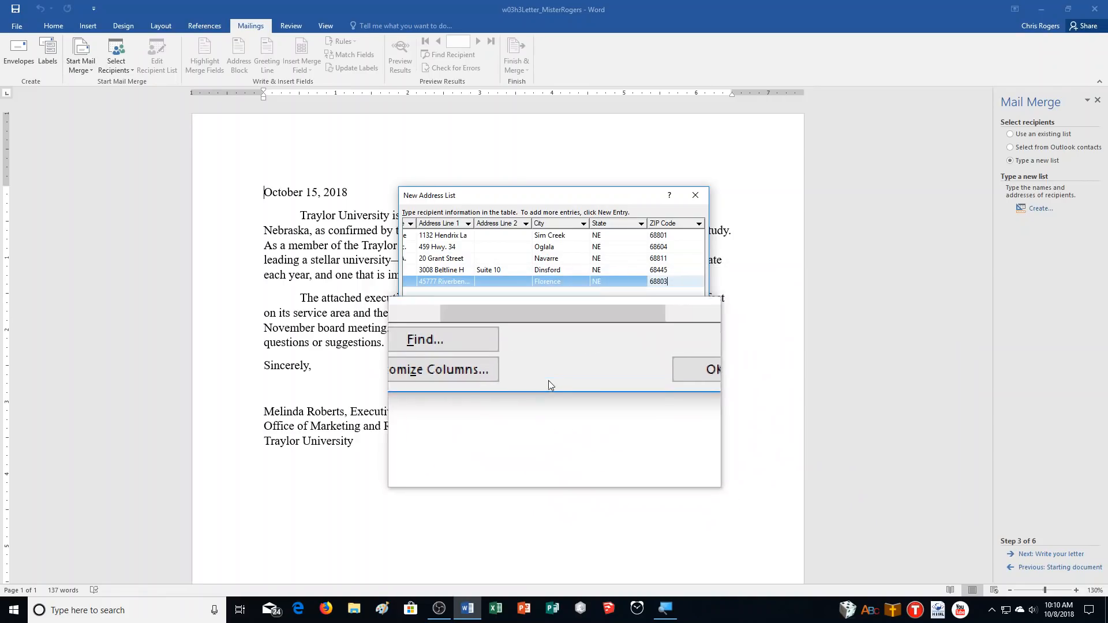
- Finish the new address list and save it as w03h3Trustees in the My Data Sources folder
left_click_drag(544, 354, 455, 366)
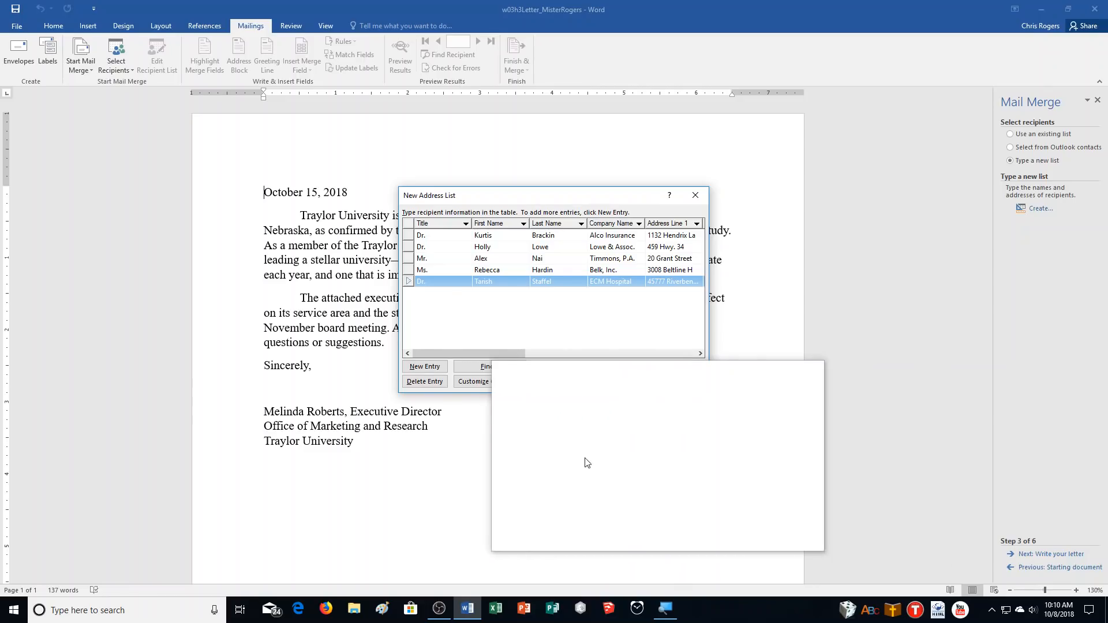
left_click(631, 388)
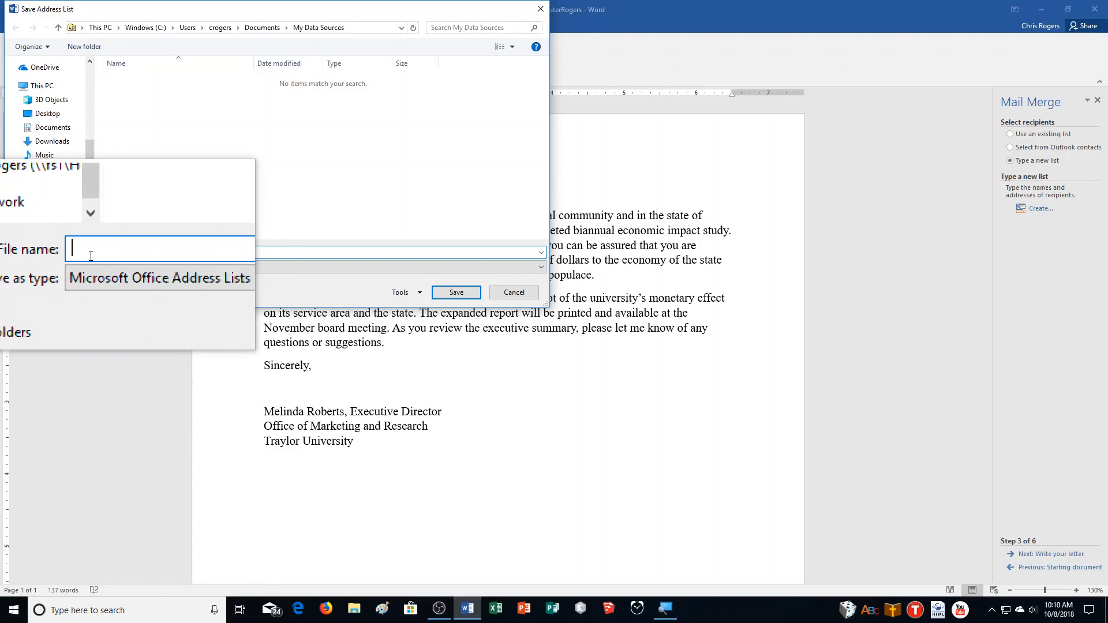
type("0")
key("BackSpace")
type("w03h3Trustees")
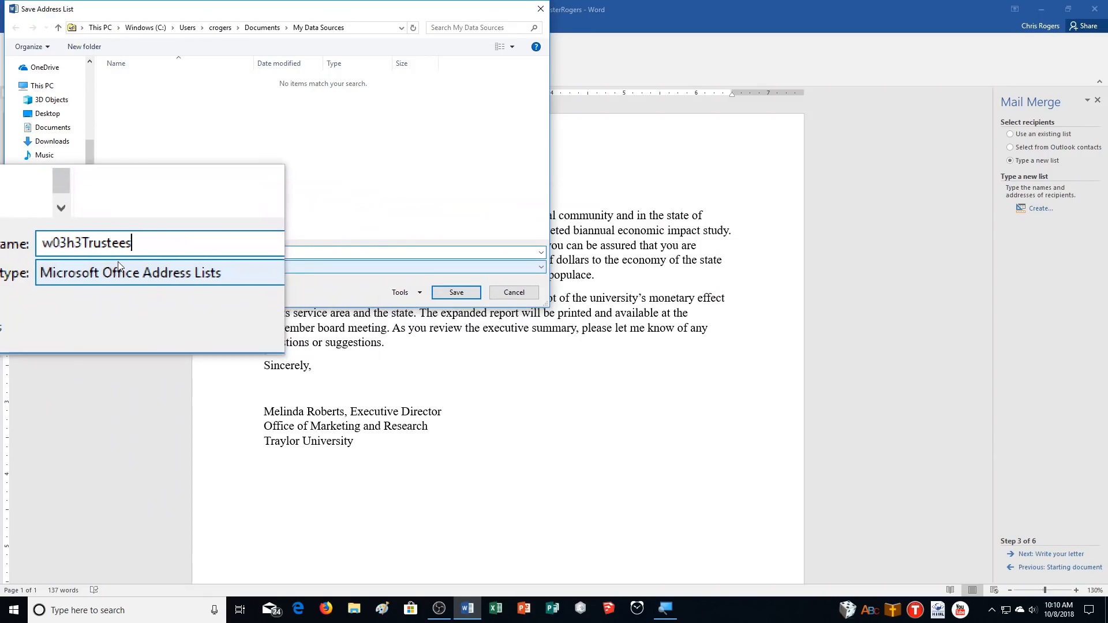
left_click(448, 292)
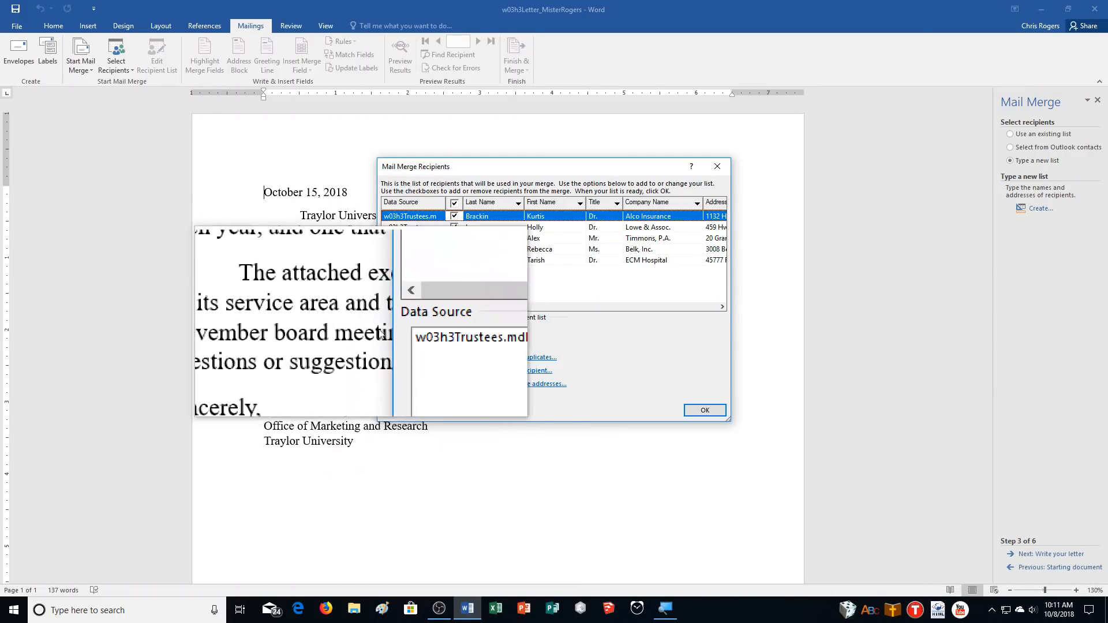
- Edit the w03h3Trustees data source and add a sixth recipient with title Mr., first and last name, company Tremont Insurance and street address
left_click(417, 331)
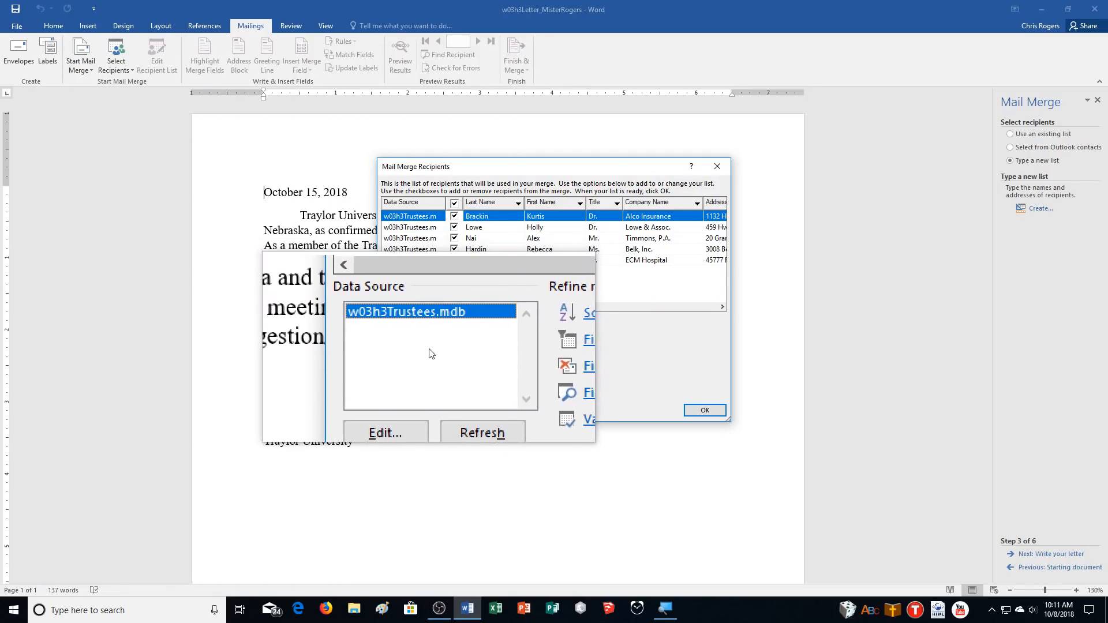
left_click(415, 391)
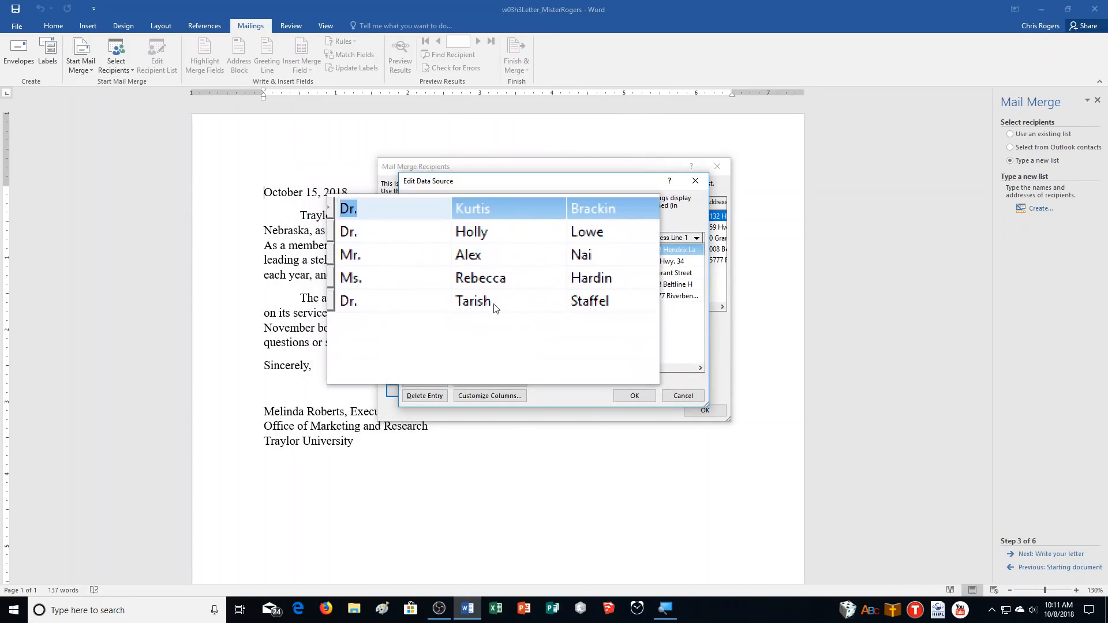
left_click(424, 381)
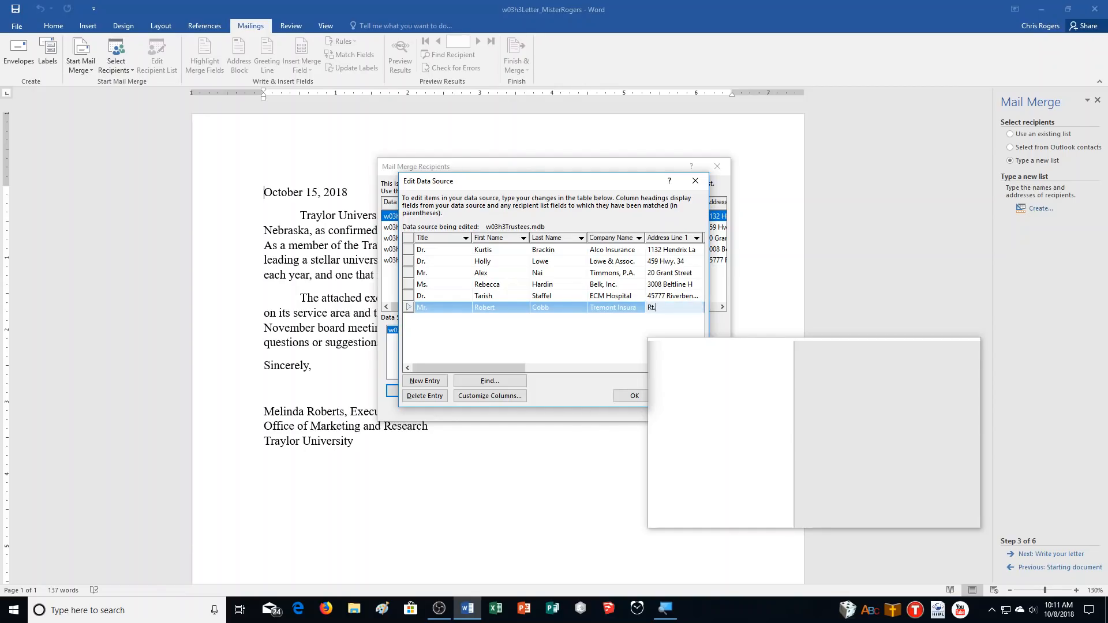
key("Tab")
key("Tab")
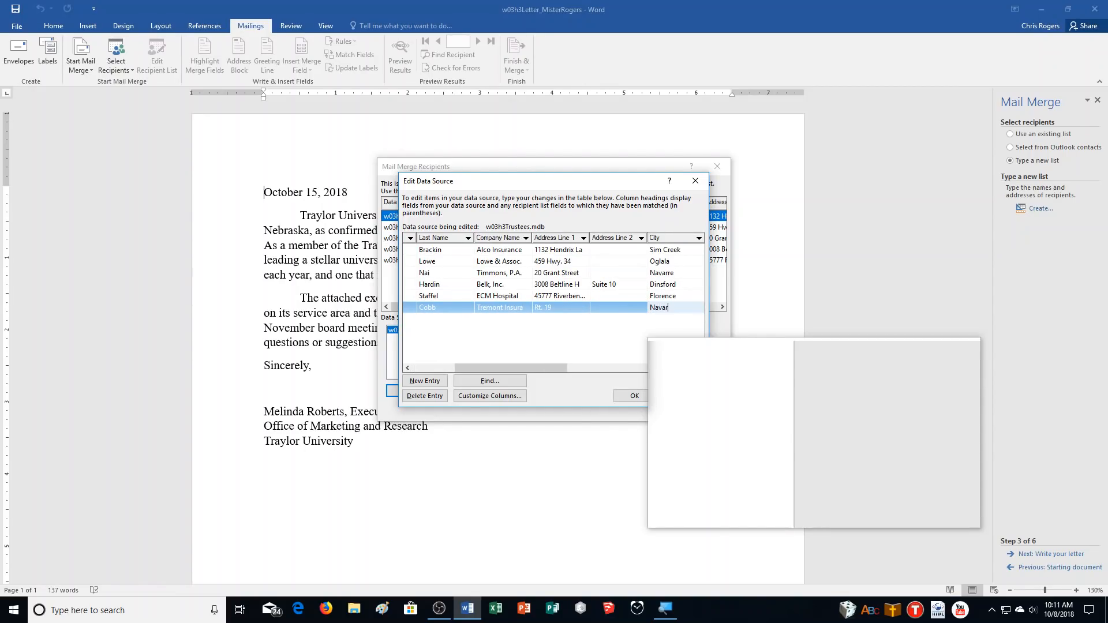
- Fill in the sixth recipient's city, state and ZIP code, save the updated recipient list and accept the merge recipients
type("Navarre")
key("Tab")
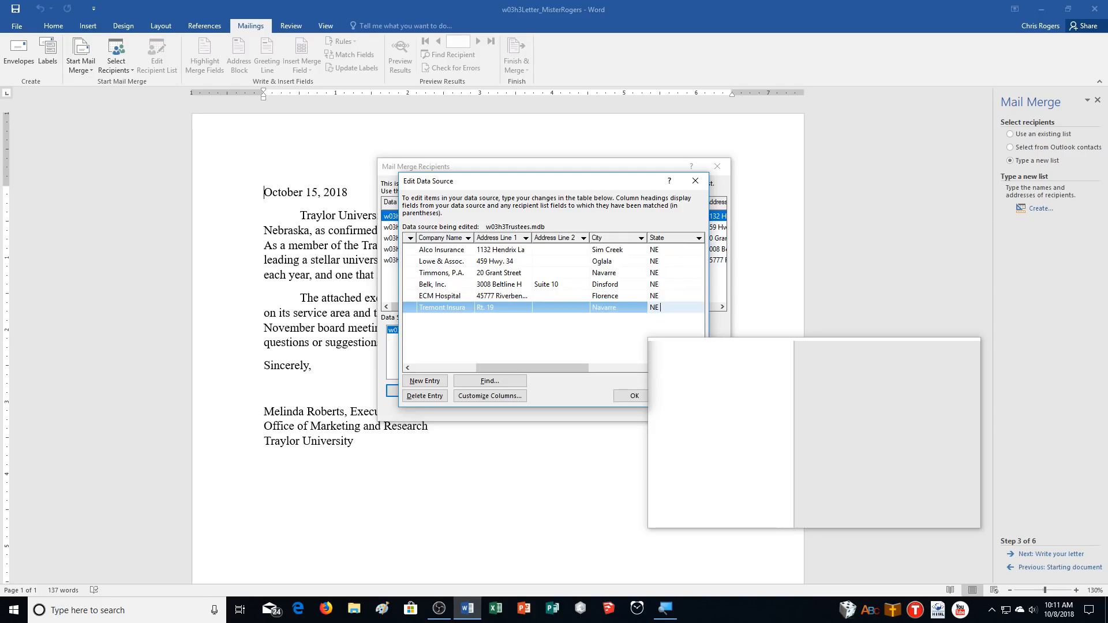
key("Tab")
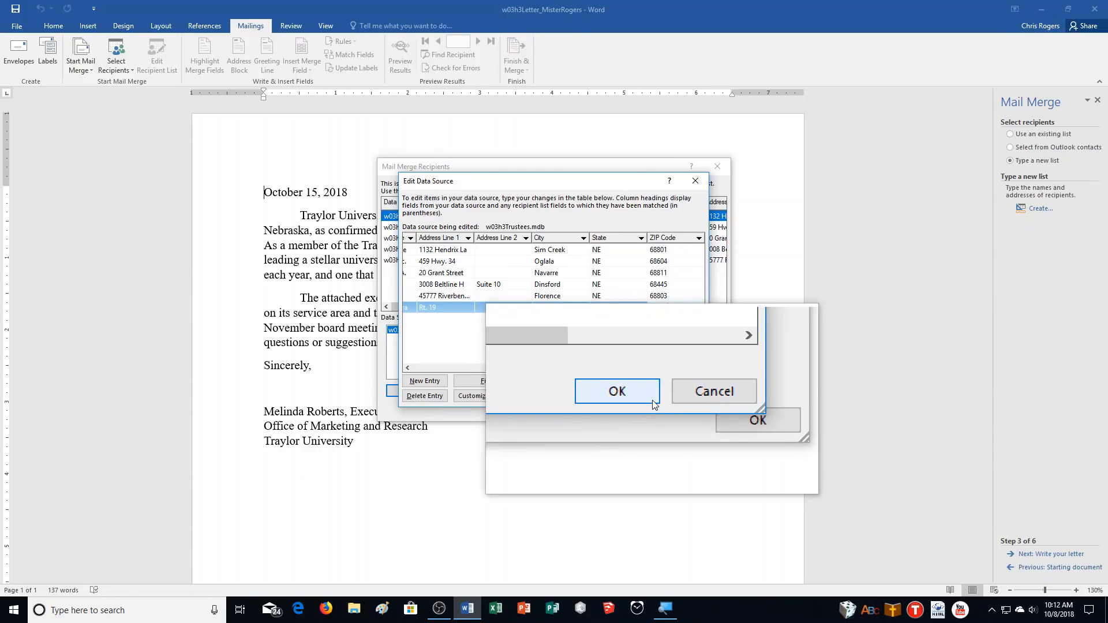
left_click(652, 400)
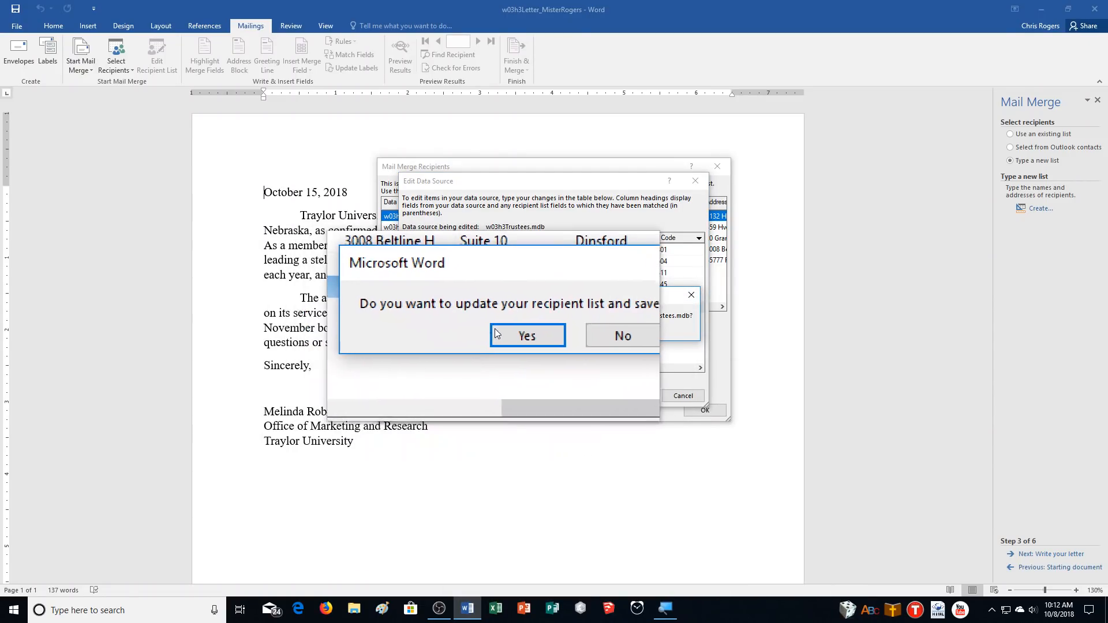
left_click(526, 332)
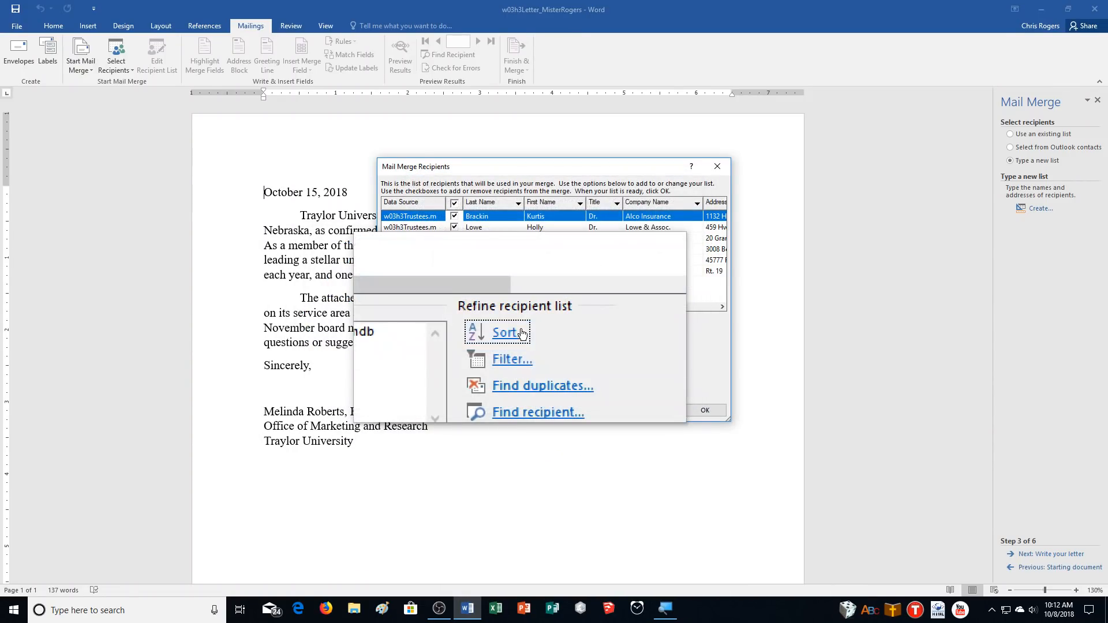
left_click(706, 412)
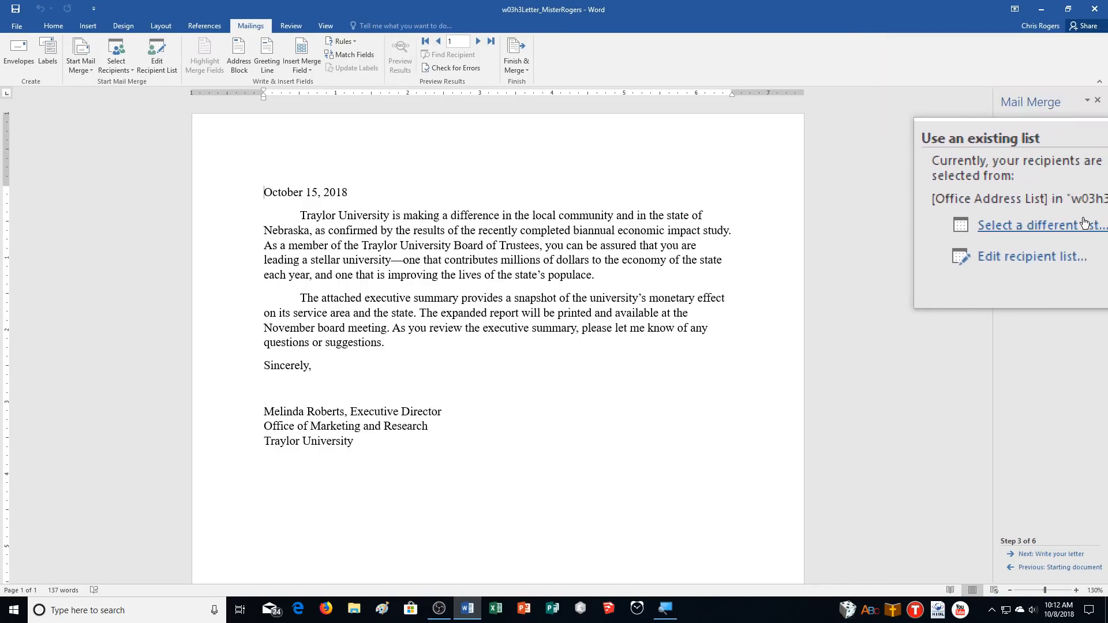
- Sort the merge recipient list by City and then by Last Name, both in ascending order
left_click(1077, 239)
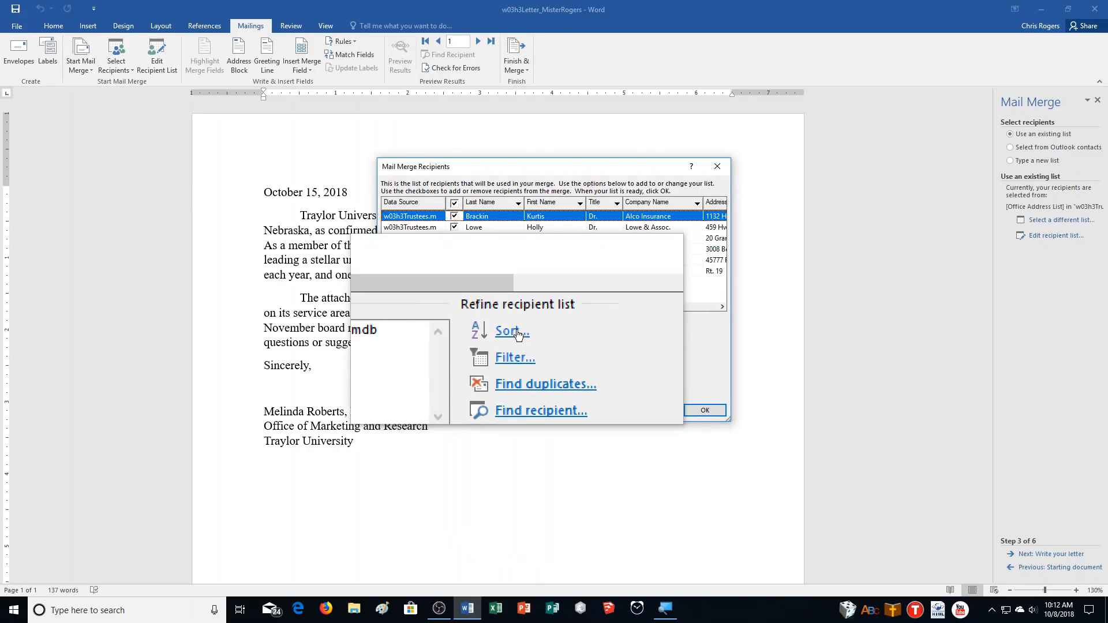
left_click(518, 333)
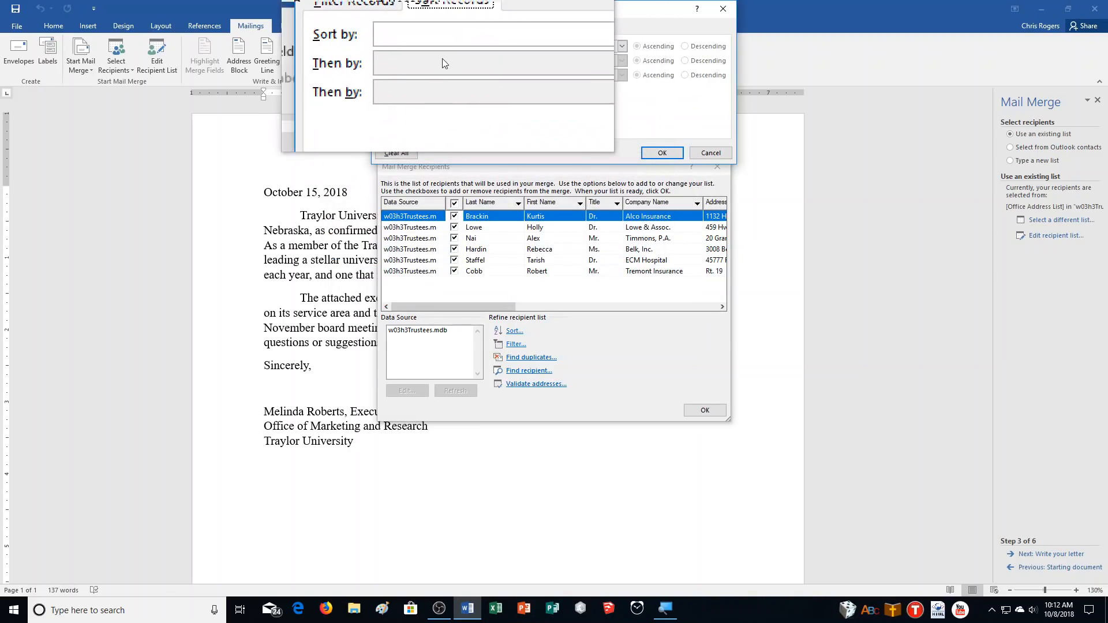
left_click(577, 51)
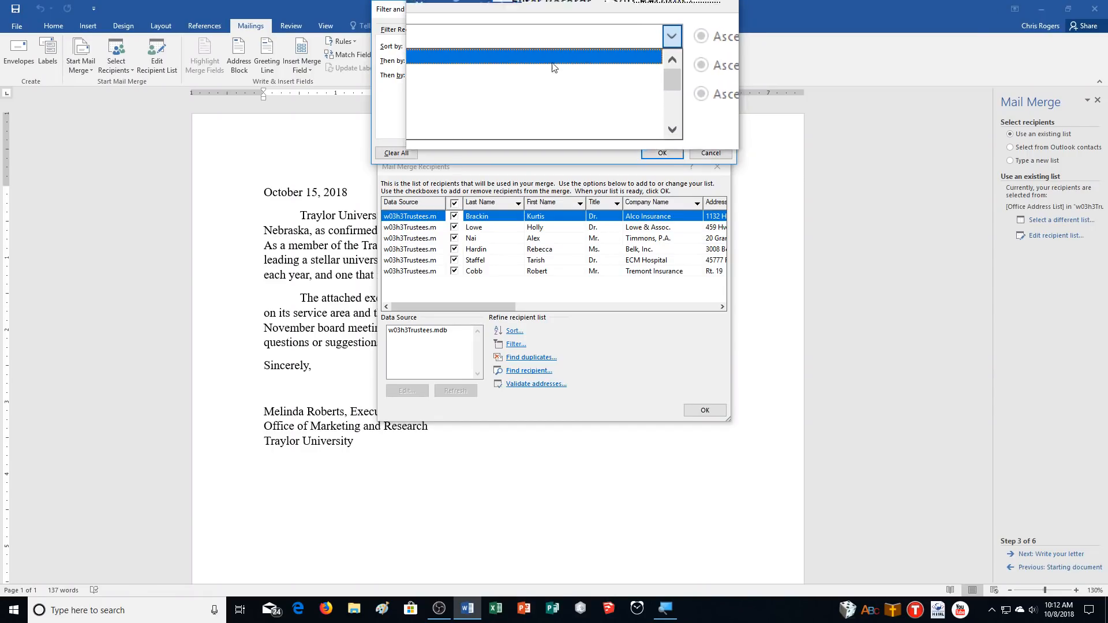
scroll(458, 91, "down", 2)
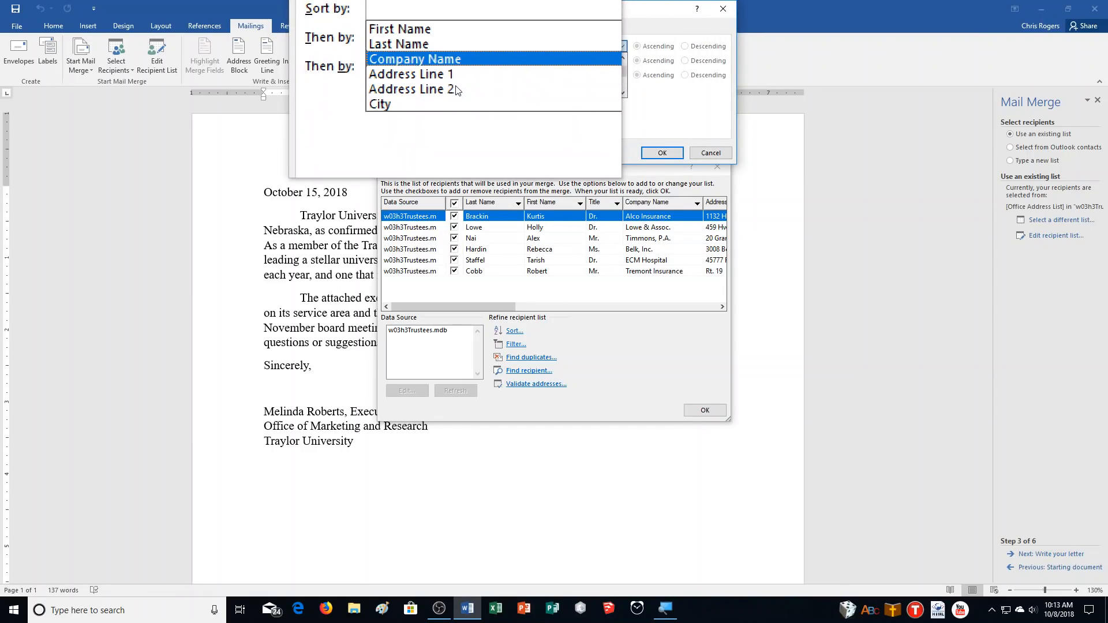
left_click(427, 88)
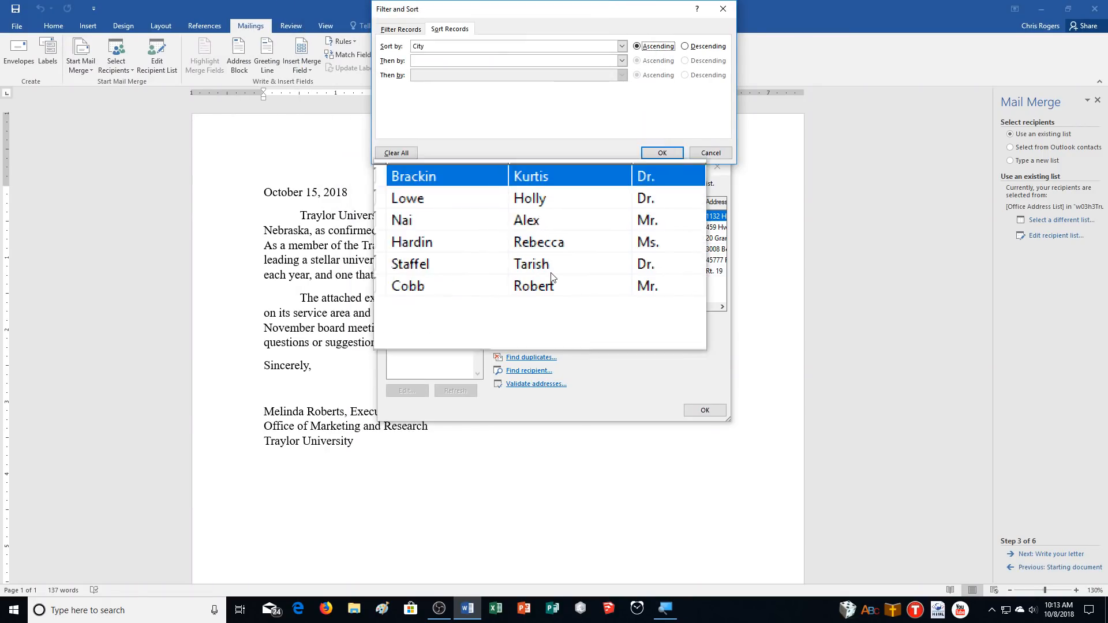
left_click(473, 64)
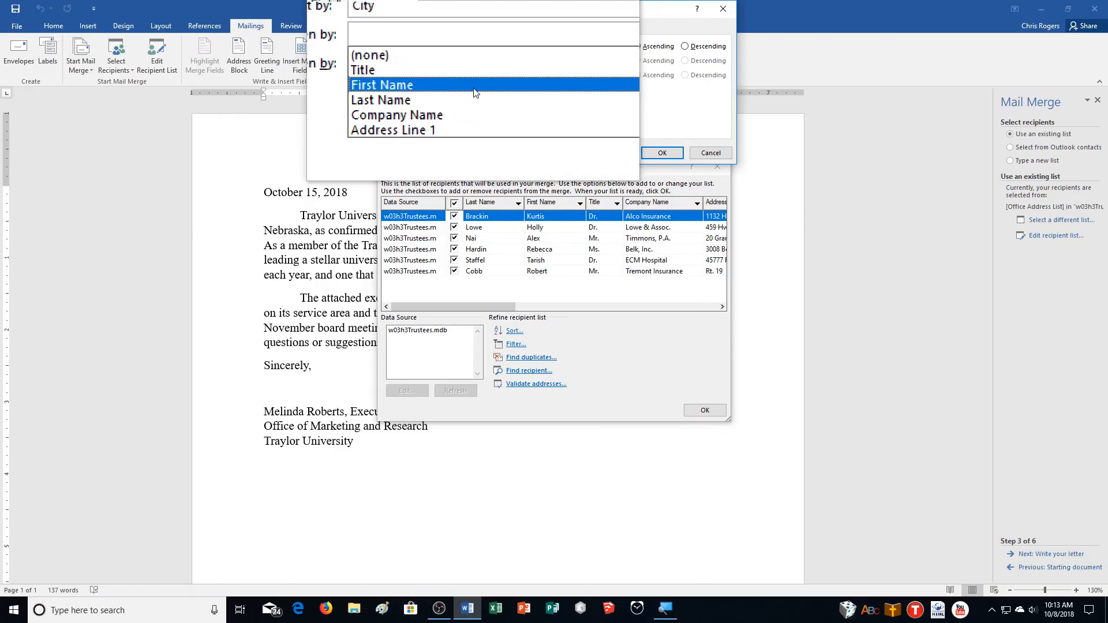
left_click(444, 91)
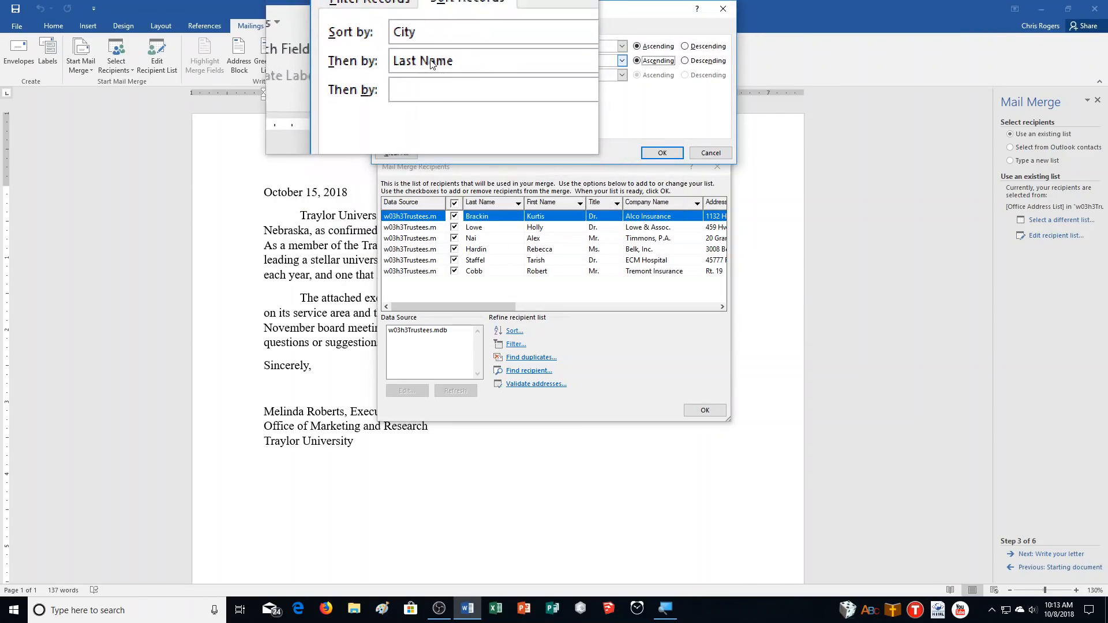
left_click(665, 159)
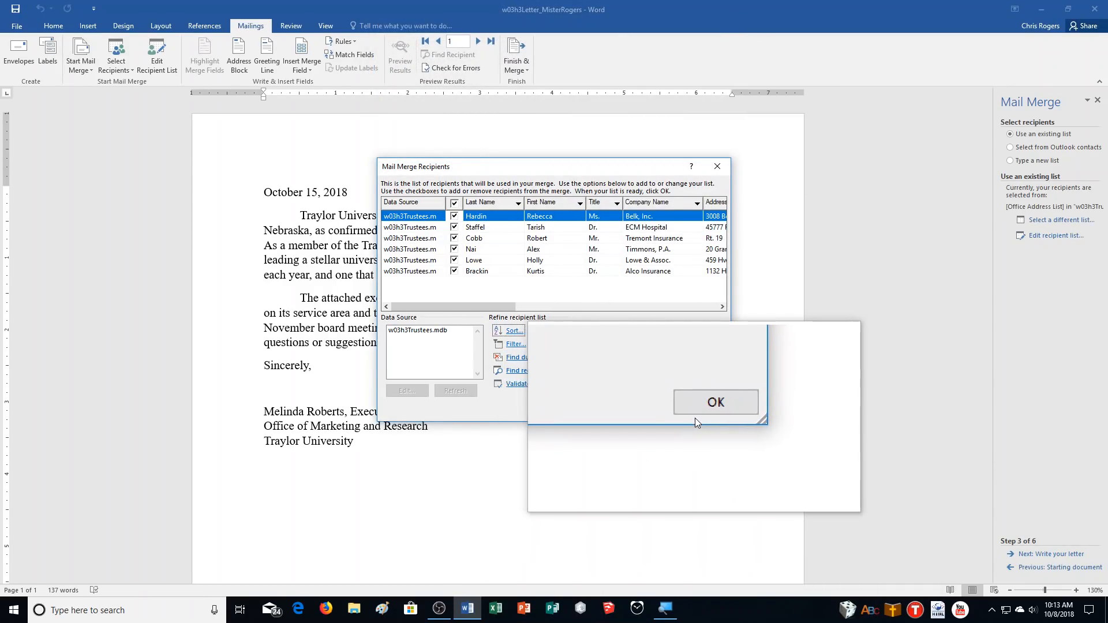
left_click(697, 410)
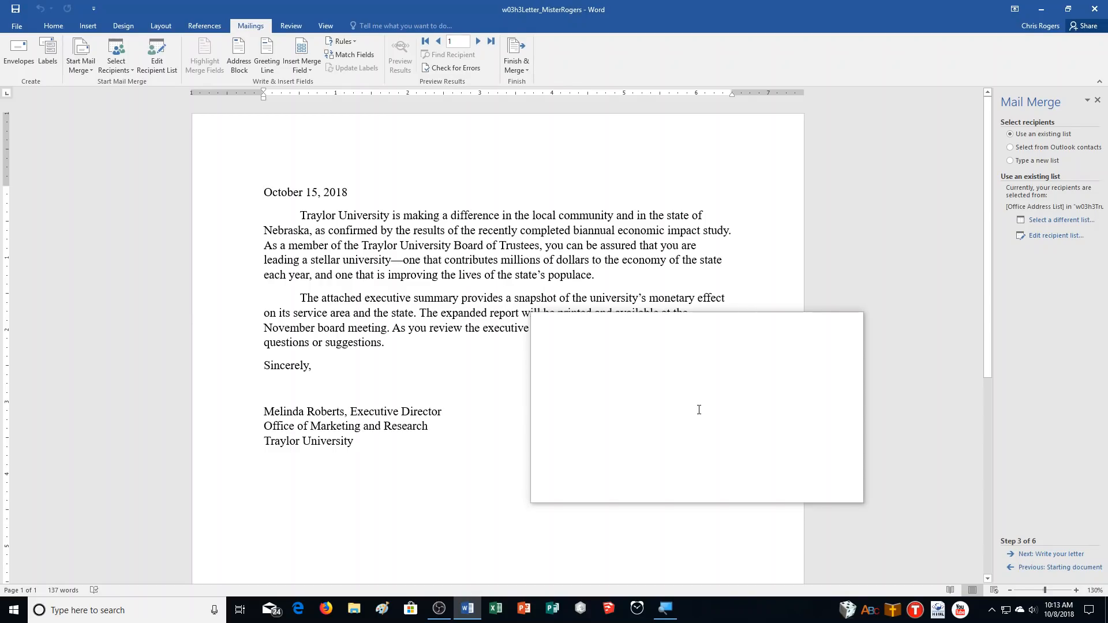
- Reopen the recipient list and examine the order of the cities and last names
scroll(699, 410, "down", 8)
scroll(700, 410, "up", 6)
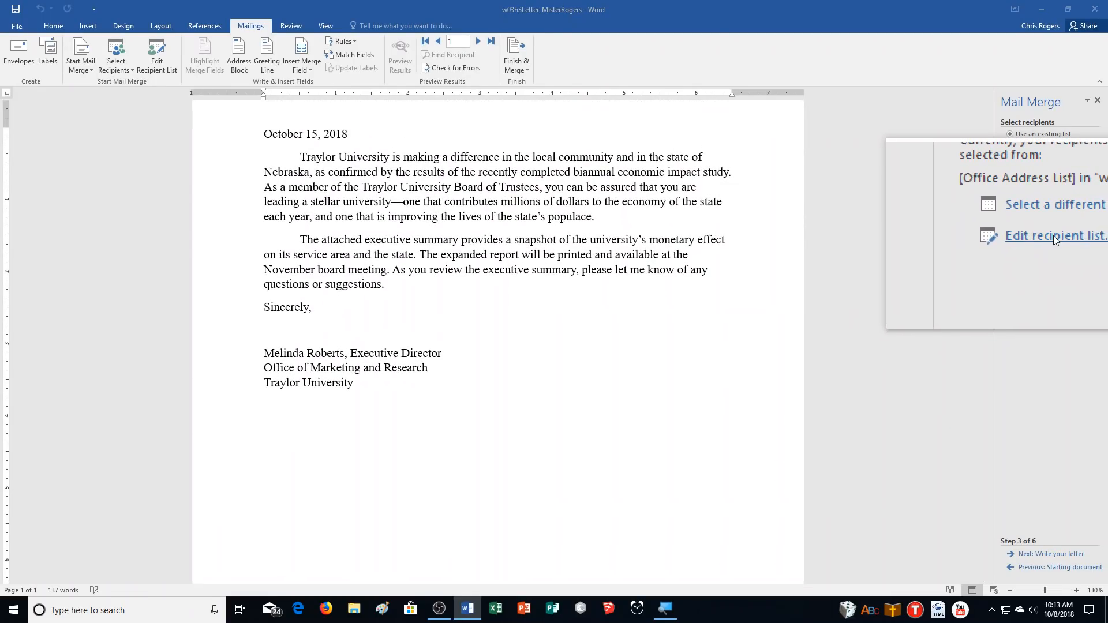
left_click(1056, 236)
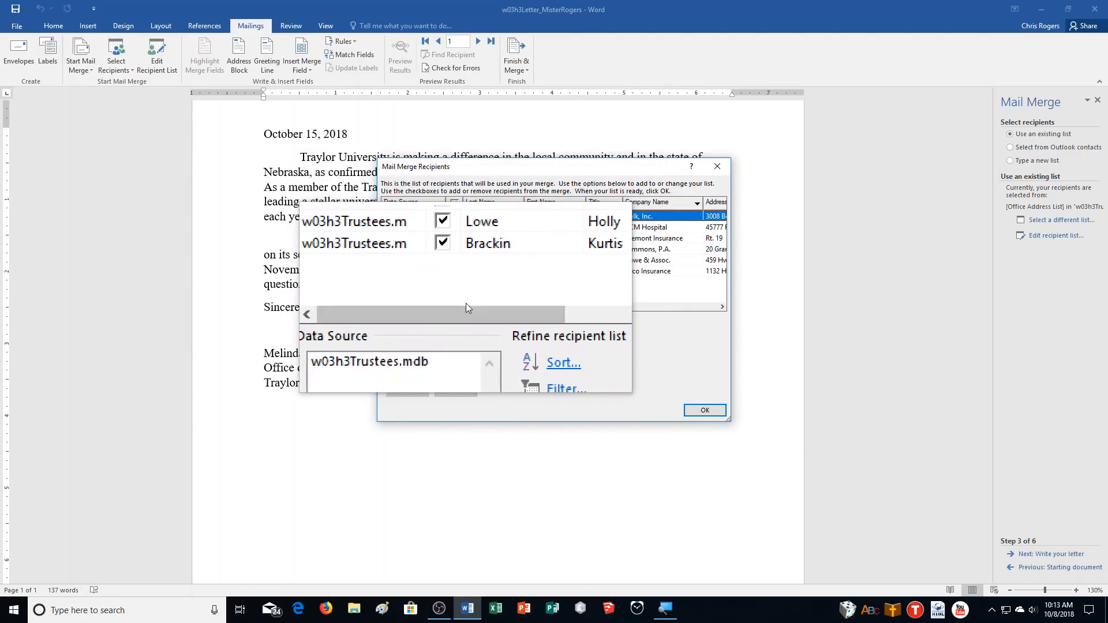
left_click_drag(481, 306, 601, 310)
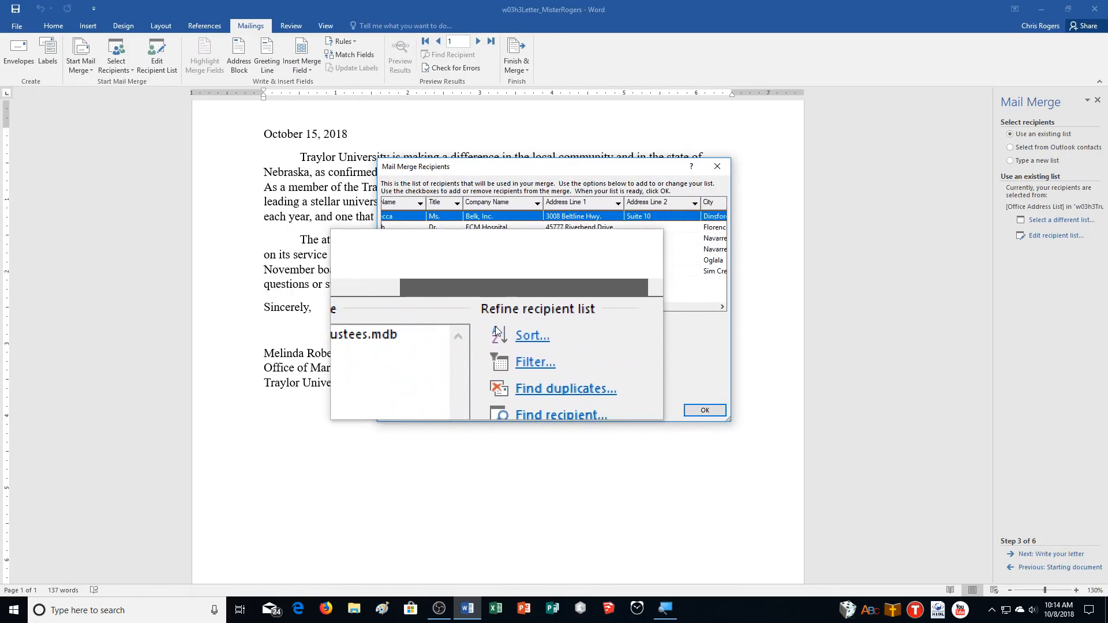
left_click_drag(495, 326, 622, 313)
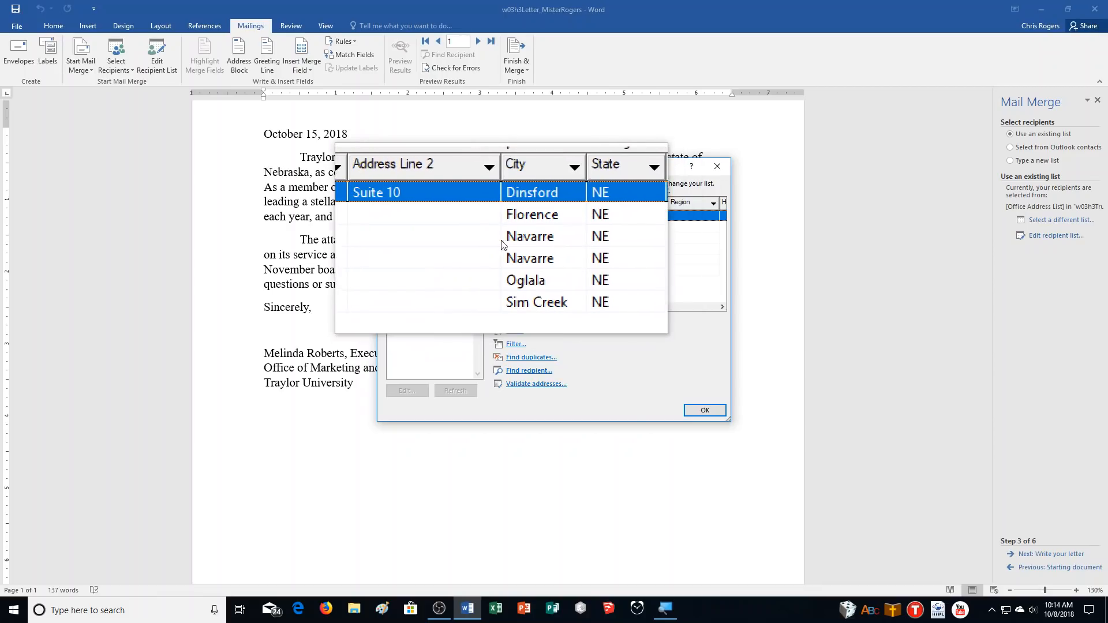
left_click_drag(600, 309, 476, 310)
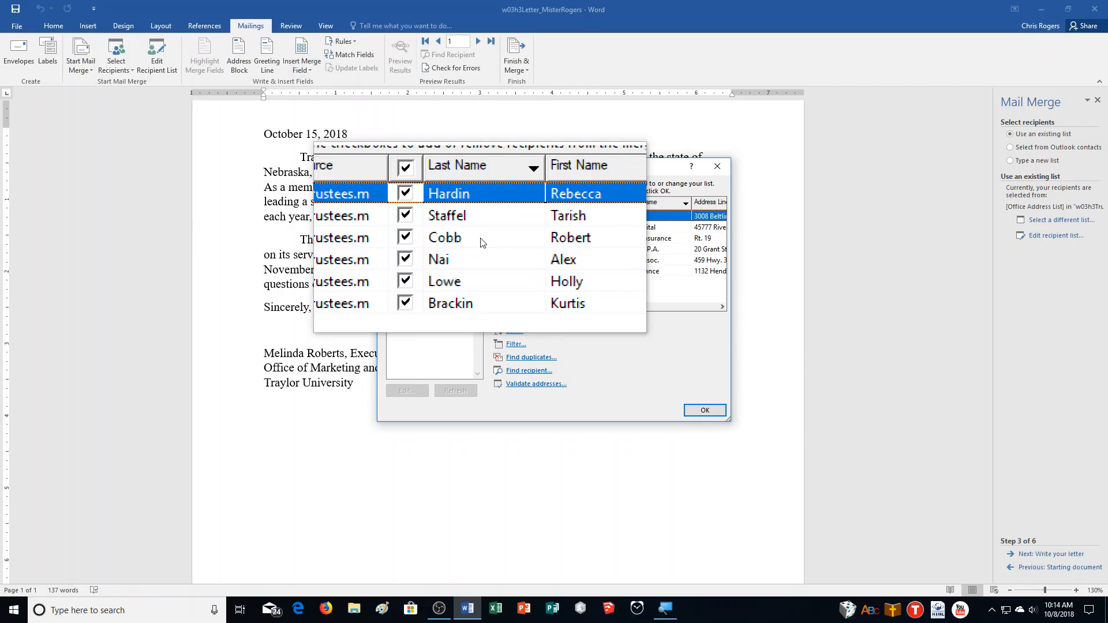
left_click(705, 409)
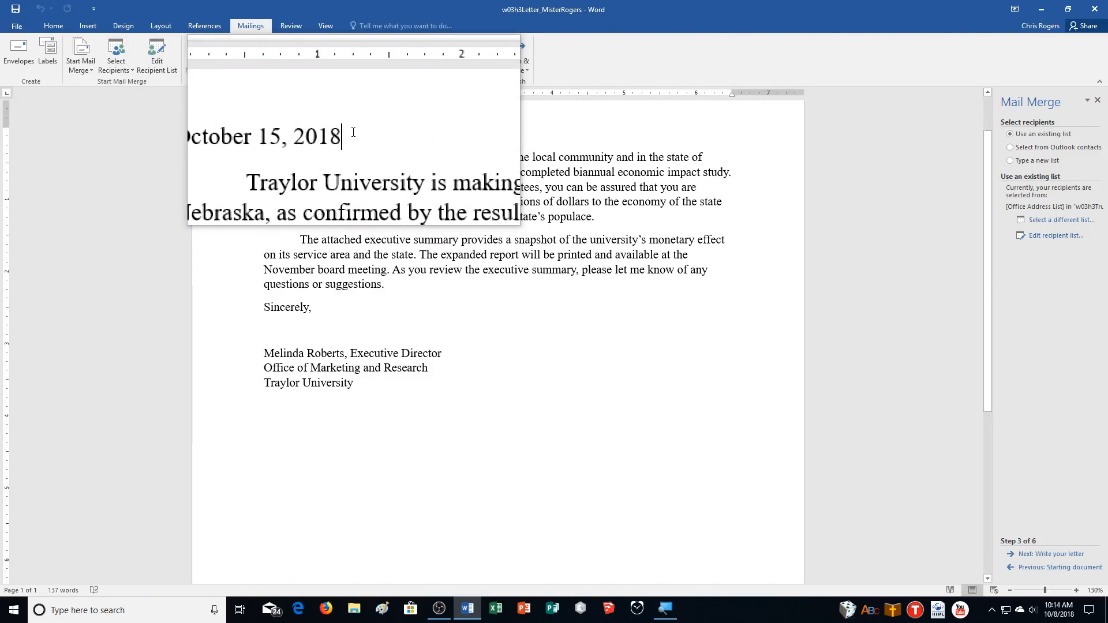
- Add a blank paragraph below the date, advance the merge to writing the letter, and insert an address block there
key("Return")
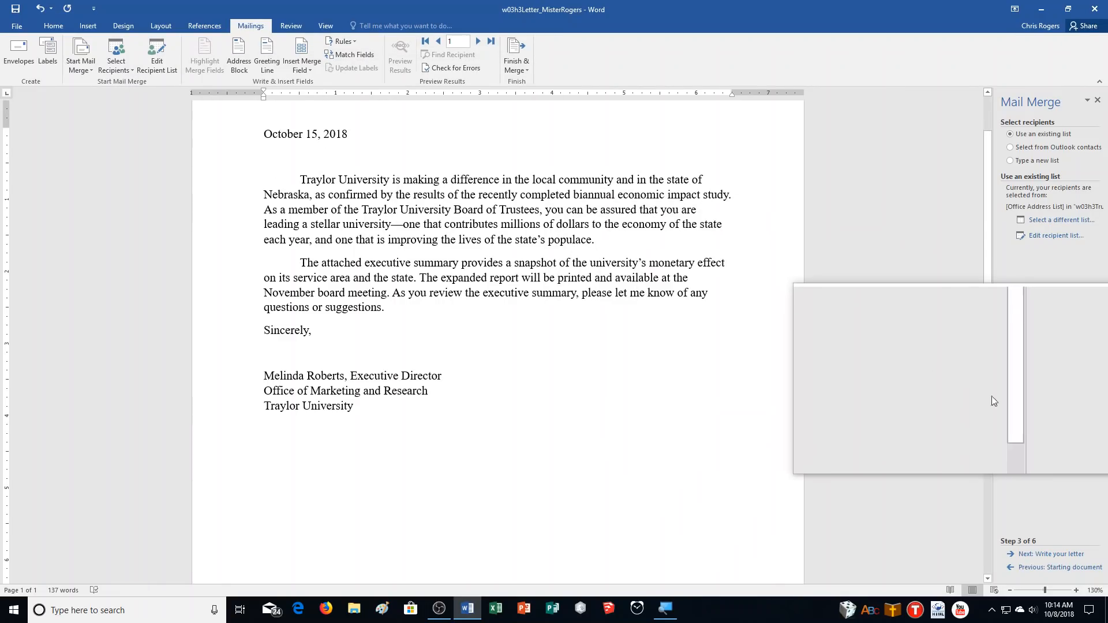
left_click(1047, 565)
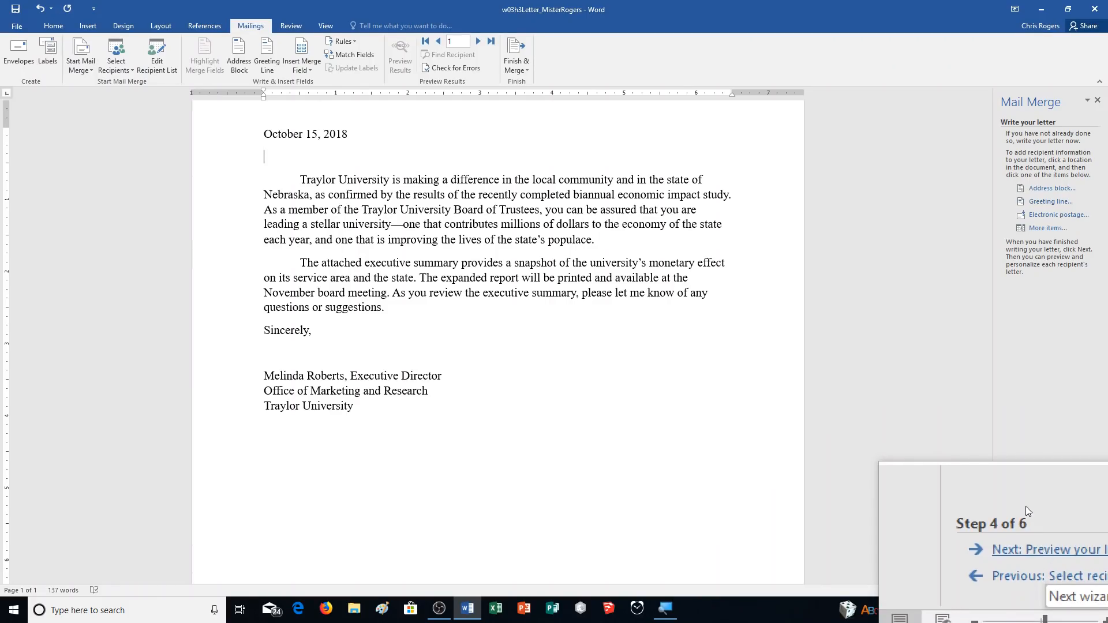
left_click(1064, 188)
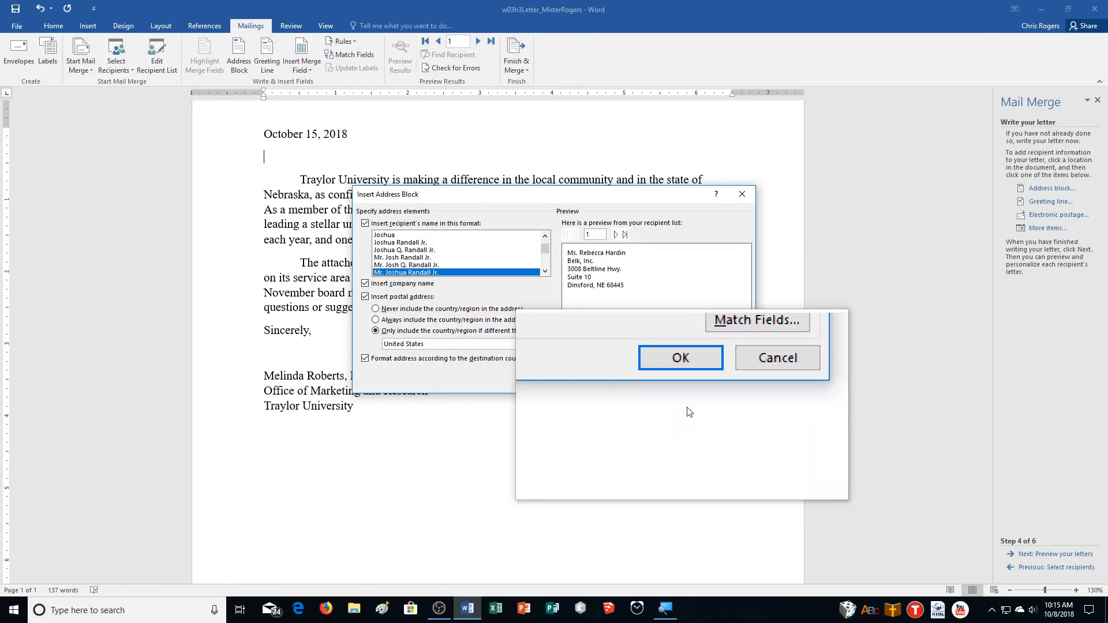
left_click(682, 384)
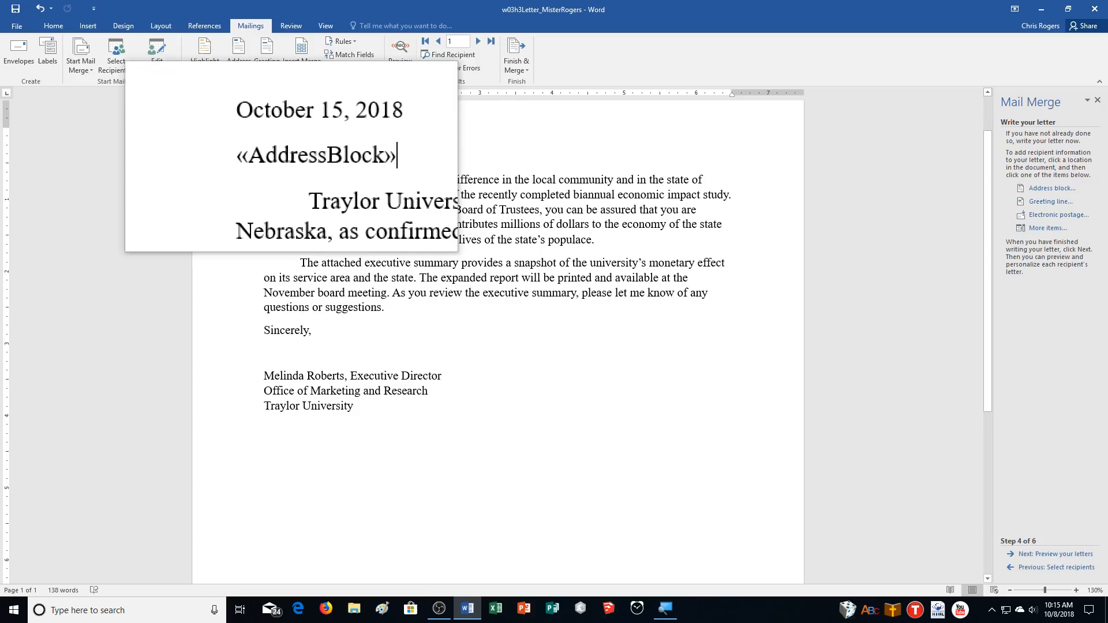
- Start a salutation line below the address block with "Dear", a space and the Title merge field
key("Return")
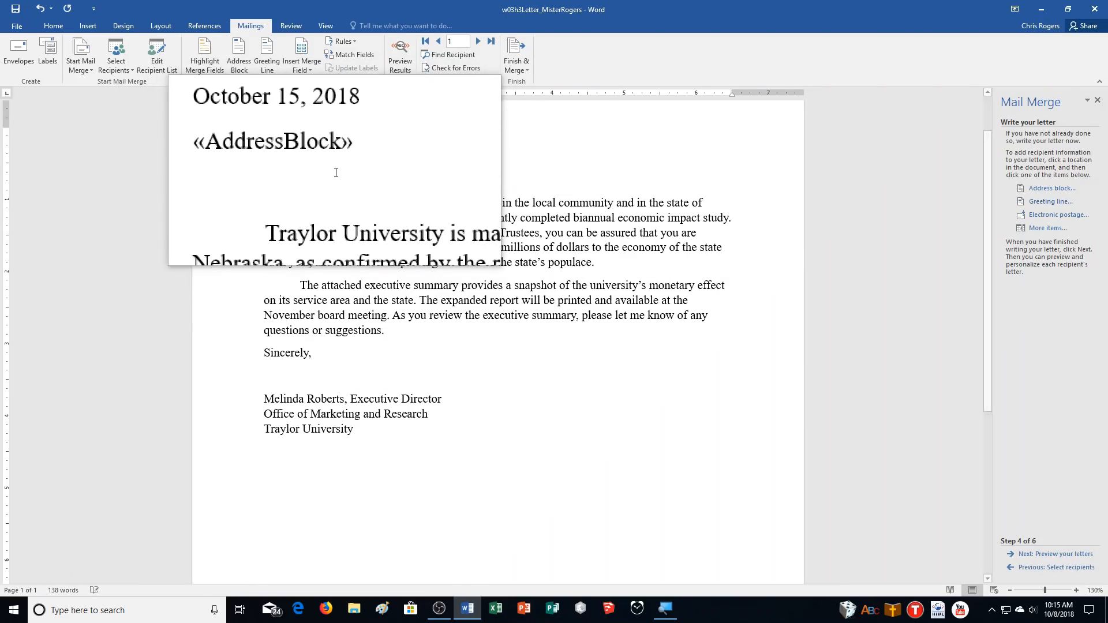
type("Dear")
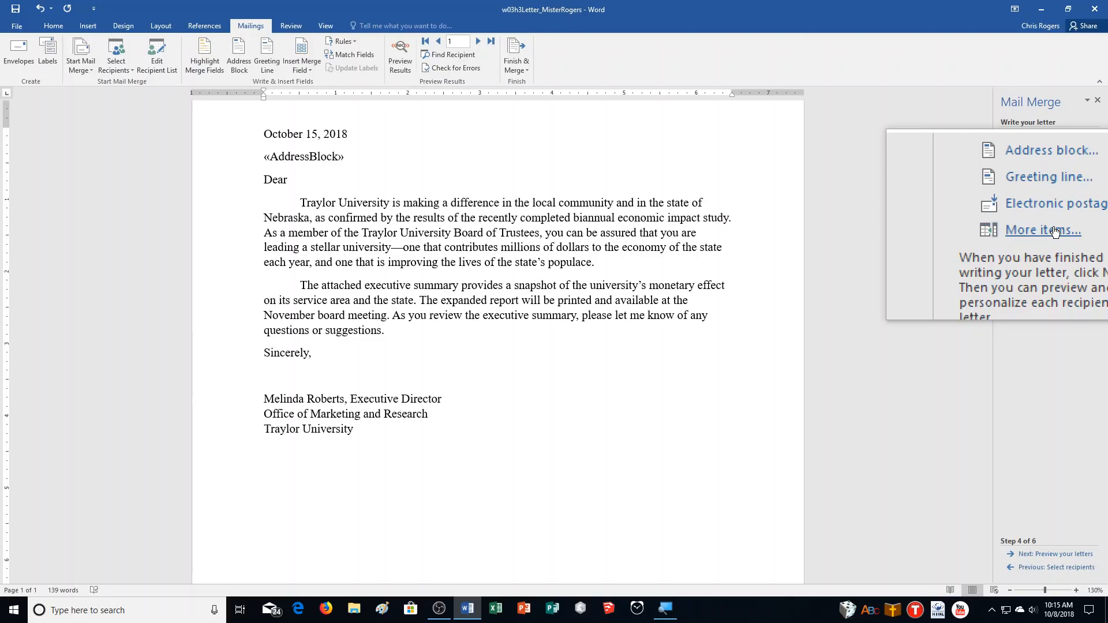
left_click(1053, 230)
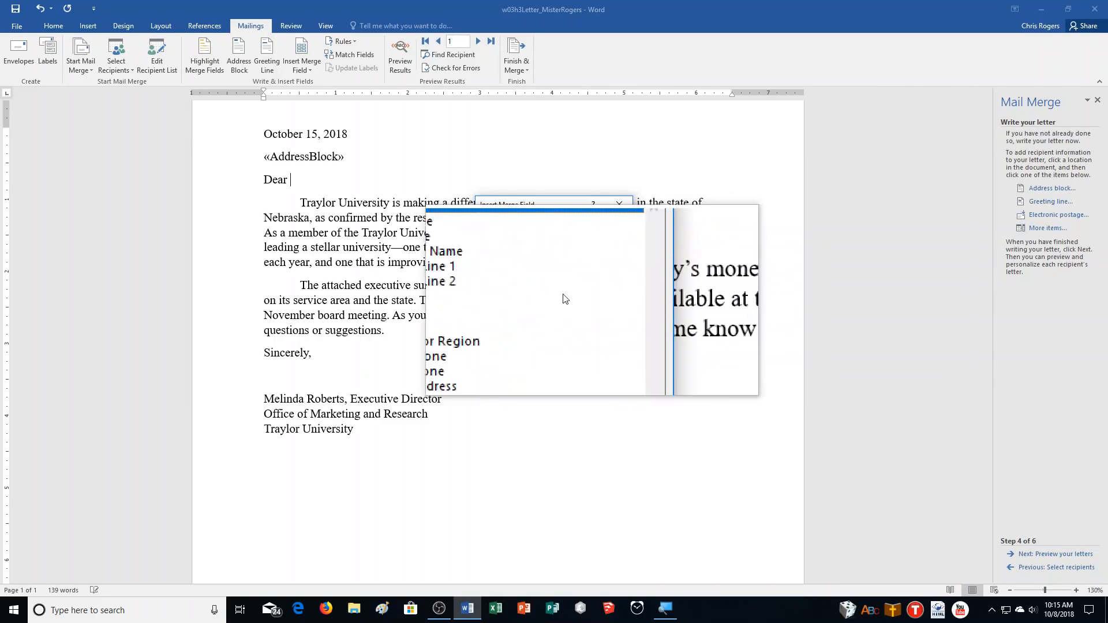
left_click(504, 273)
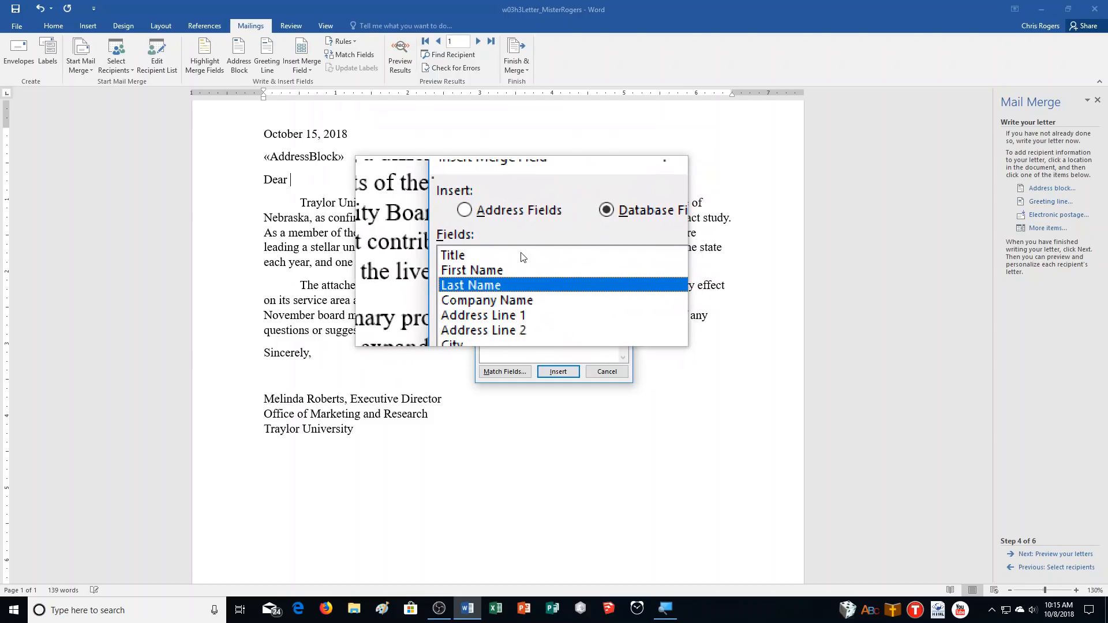
left_click(521, 255)
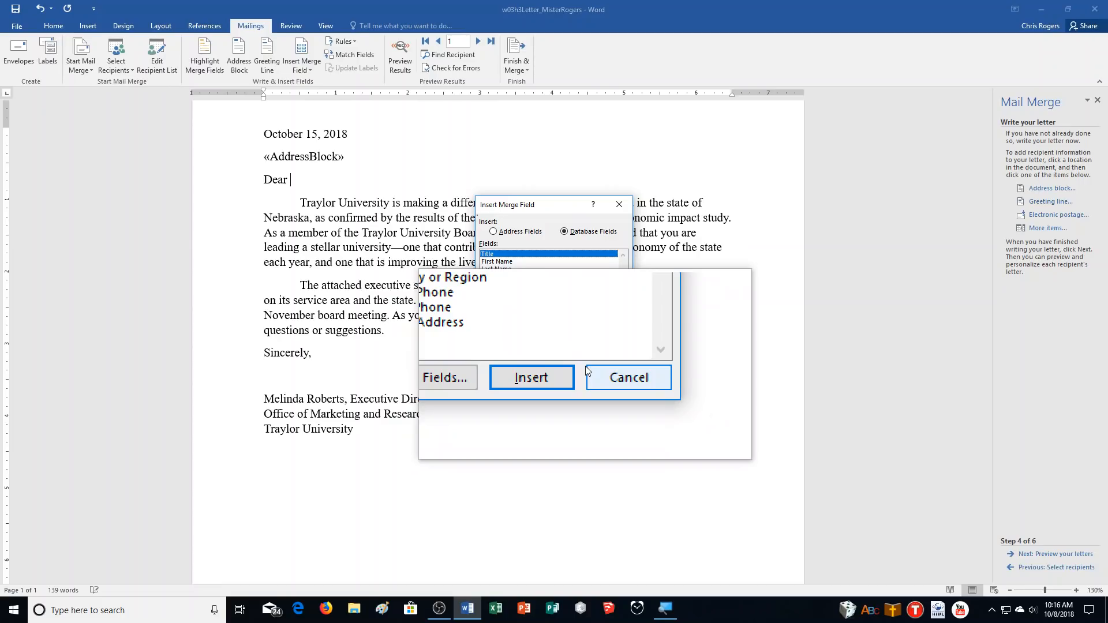
left_click(558, 372)
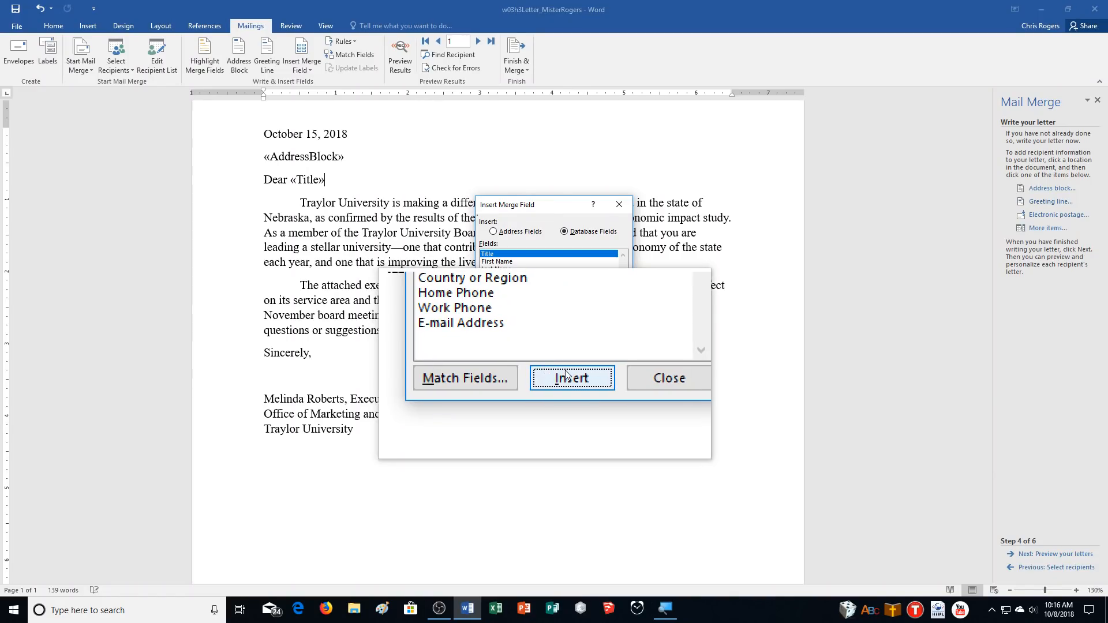
left_click(598, 372)
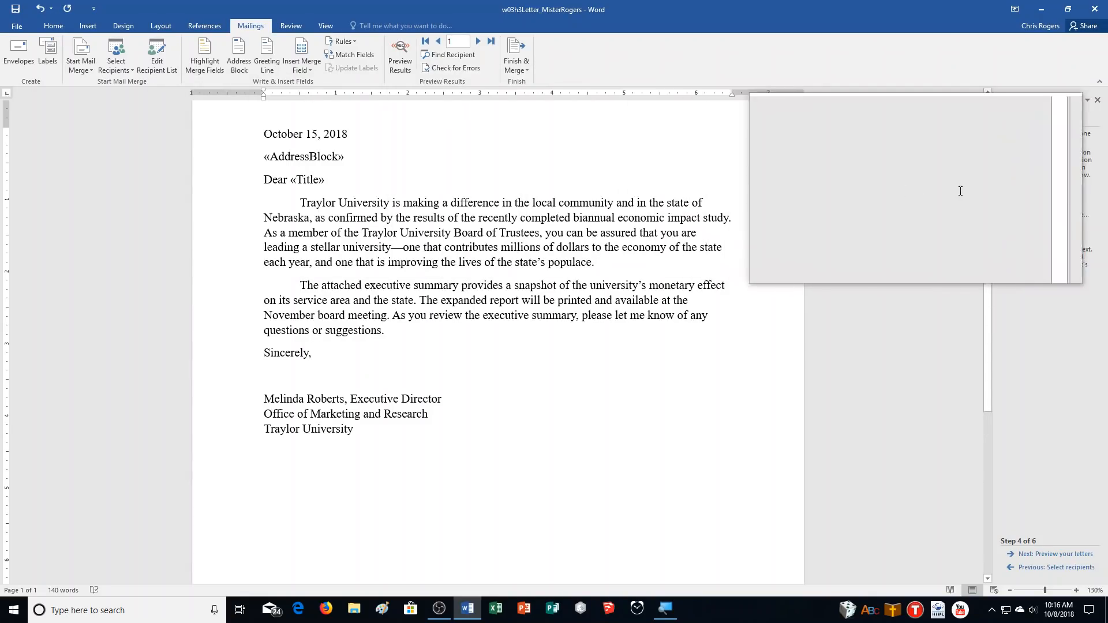
- Complete the salutation line with the Last Name merge field after the title, followed by a colon
left_click(1033, 230)
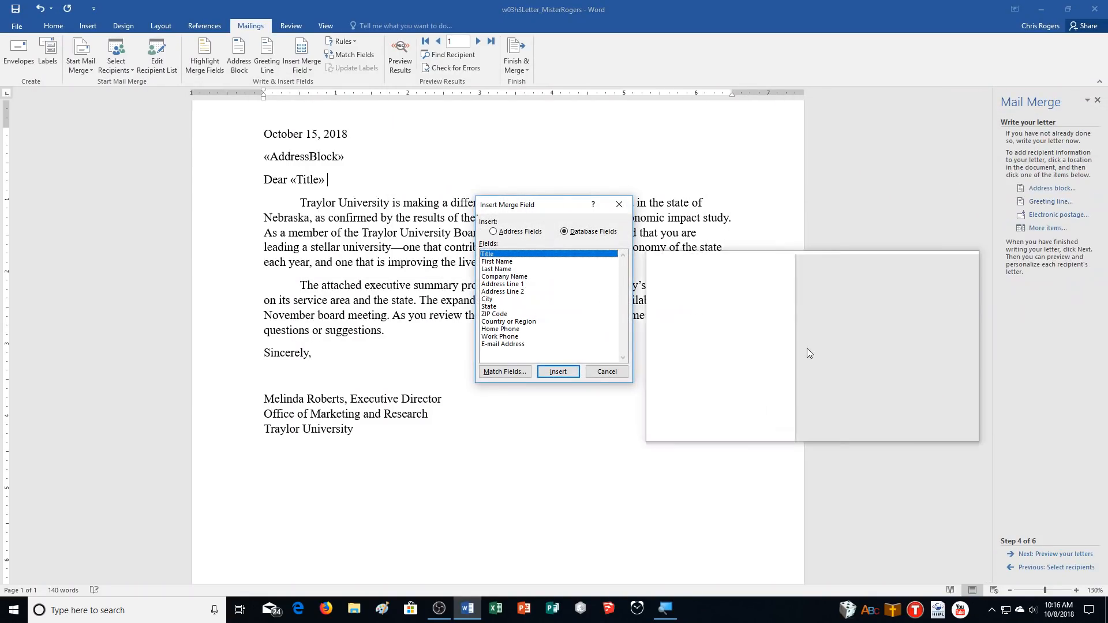
left_click(520, 270)
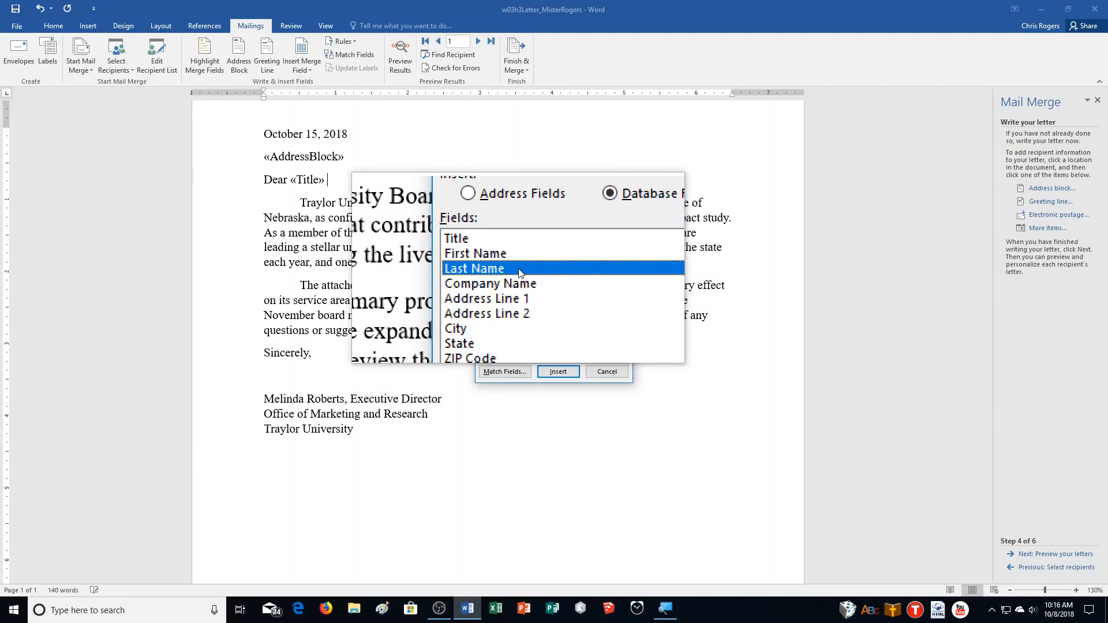
left_click(558, 372)
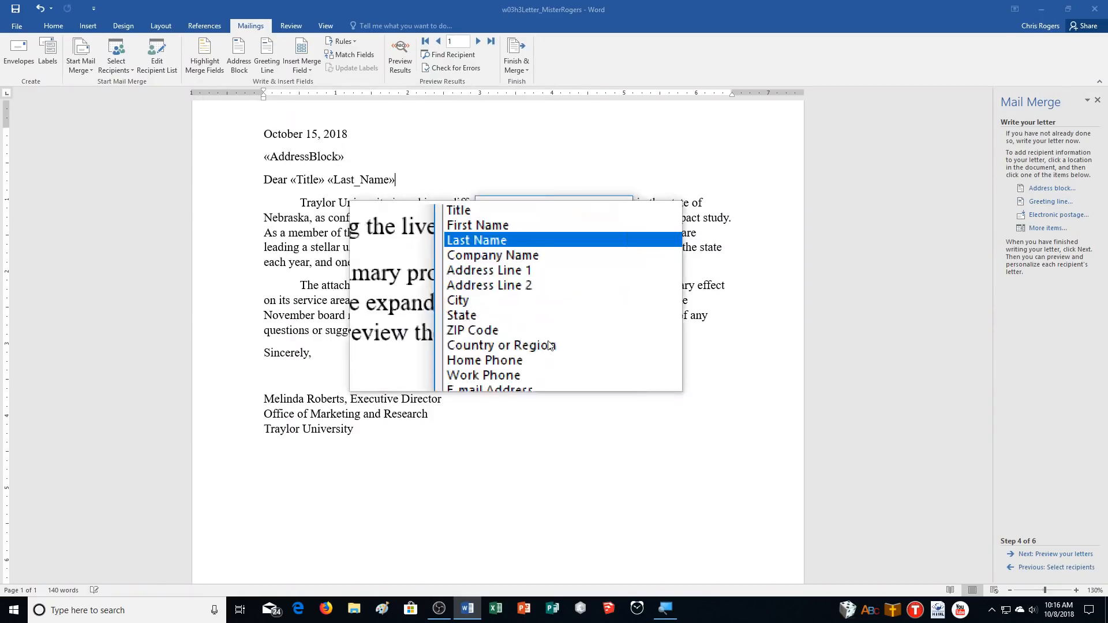
left_click(606, 372)
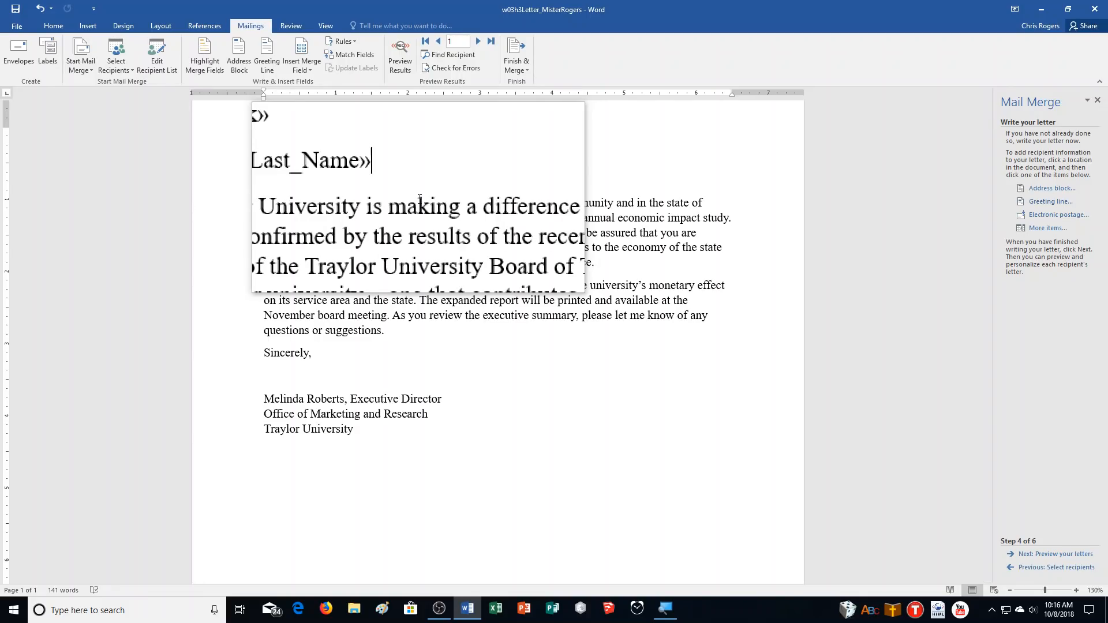
type(":")
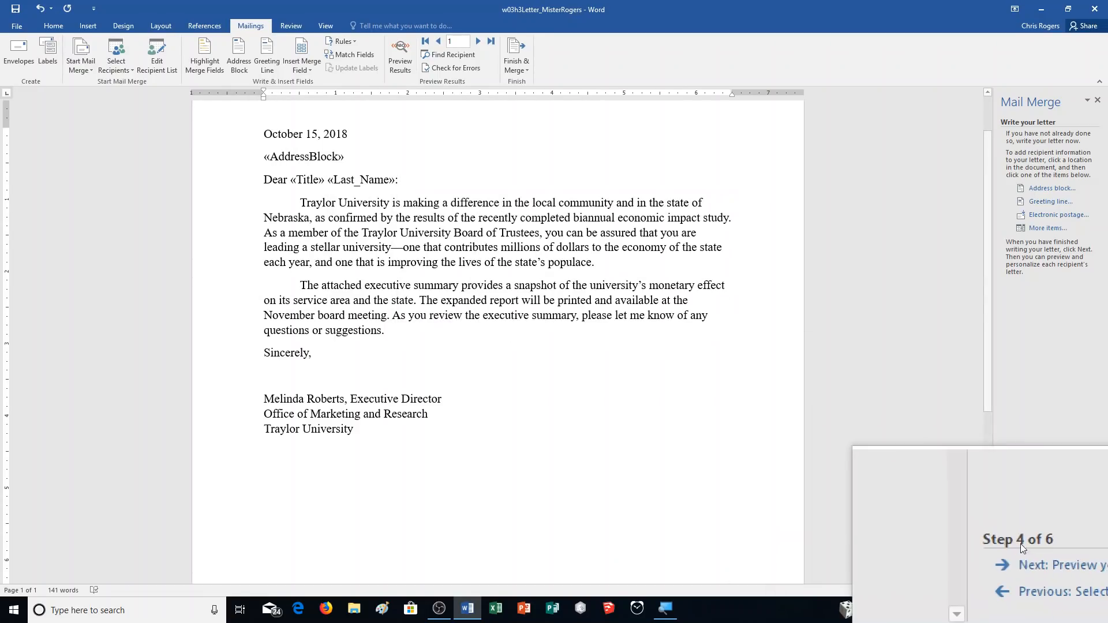
- Advance the merge to previewing the letters and dismiss the mail notifications covering the wizard
left_click(1048, 556)
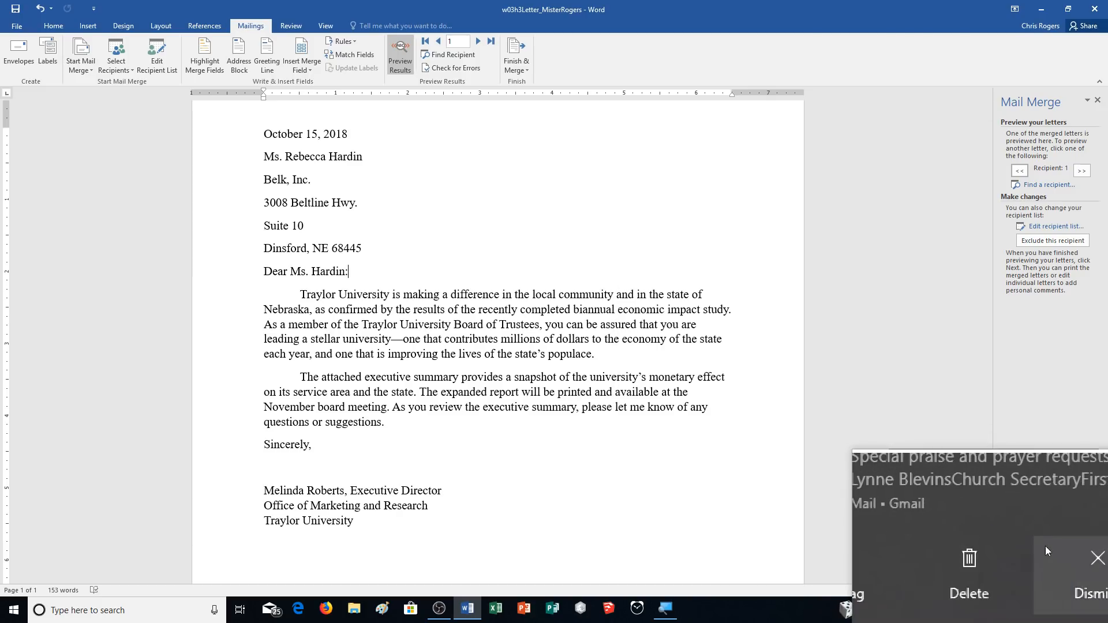
left_click(1045, 548)
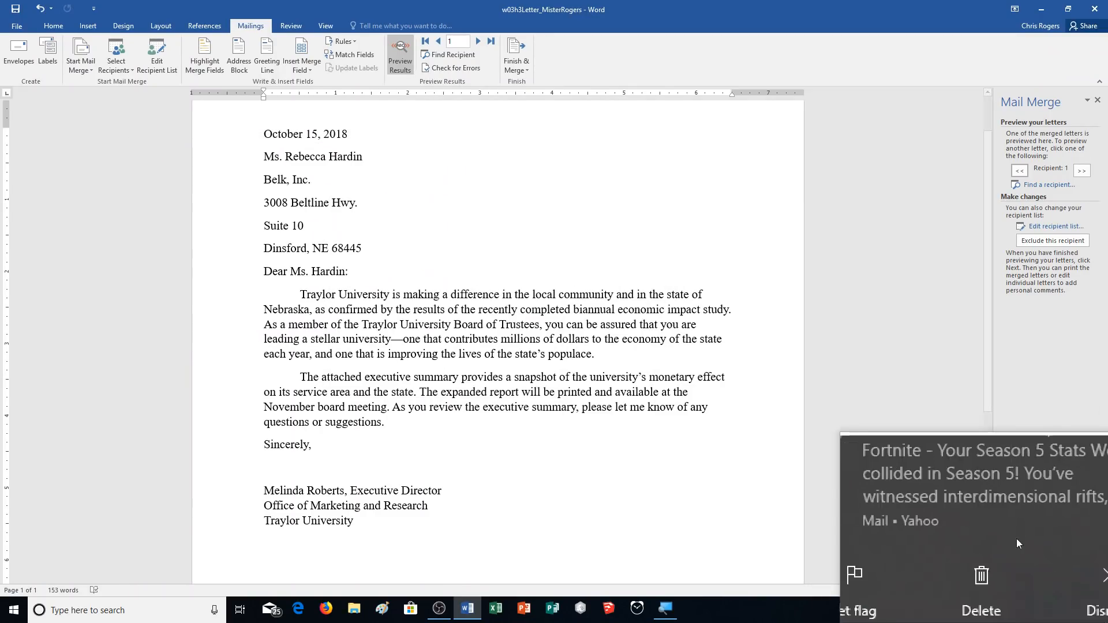
left_click(1049, 555)
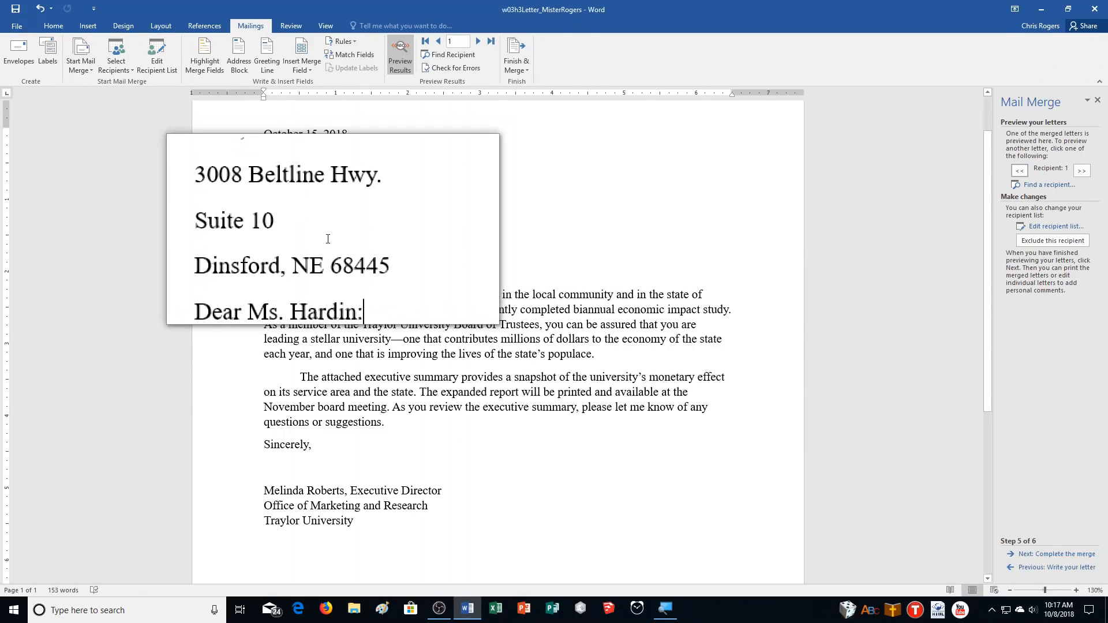
- Set the spacing after the recipient address lines to 0 pt and add a blank line between the address and the salutation
left_click(363, 248)
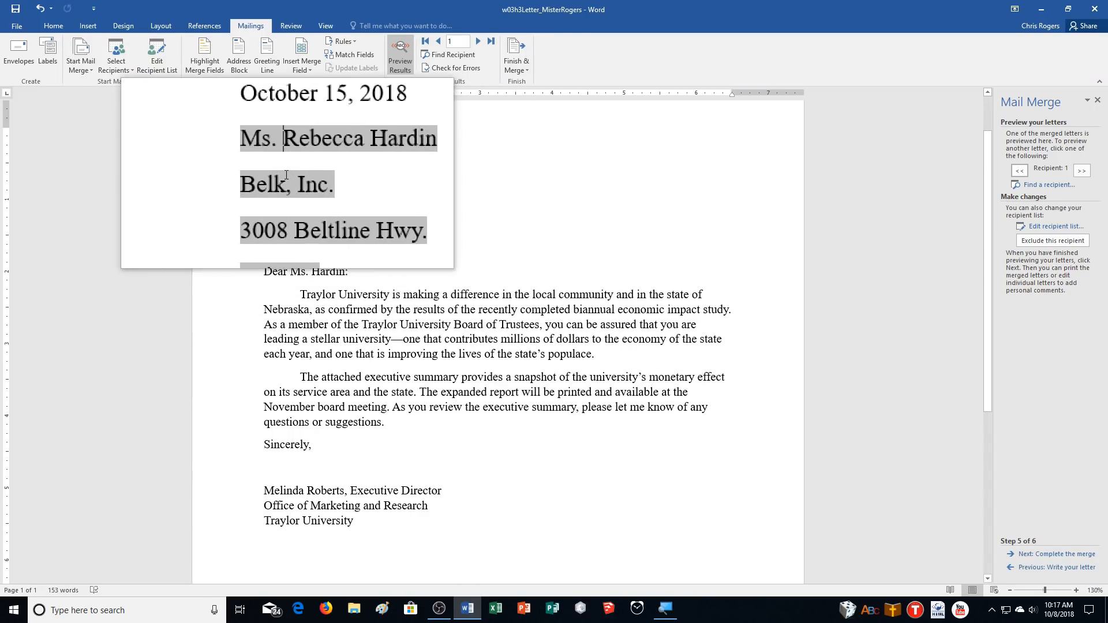
left_click_drag(285, 171, 361, 254)
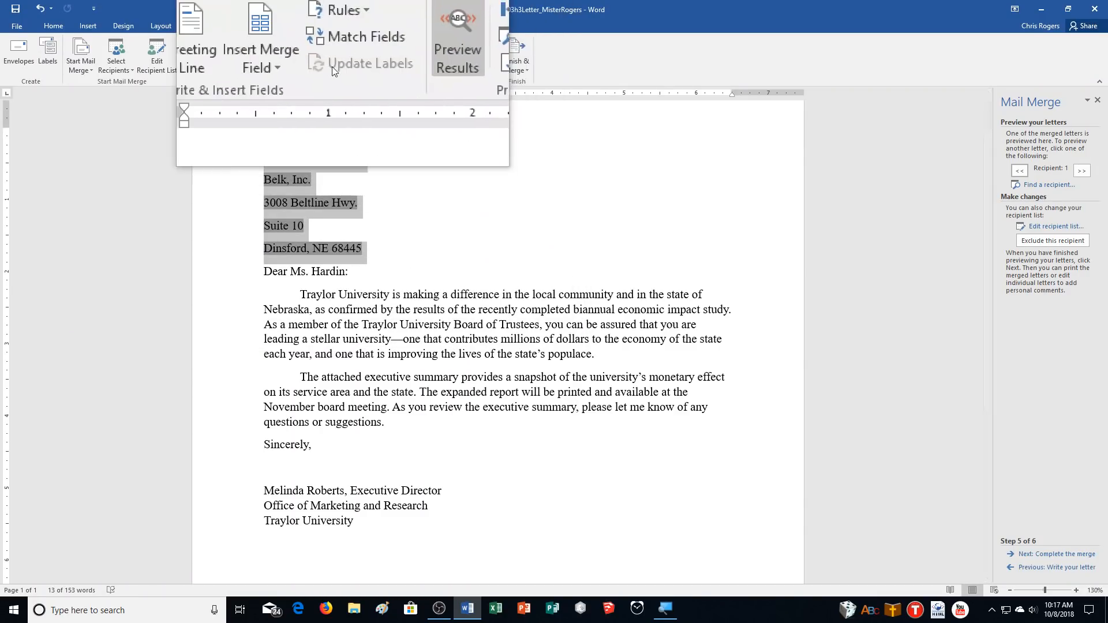
left_click(174, 26)
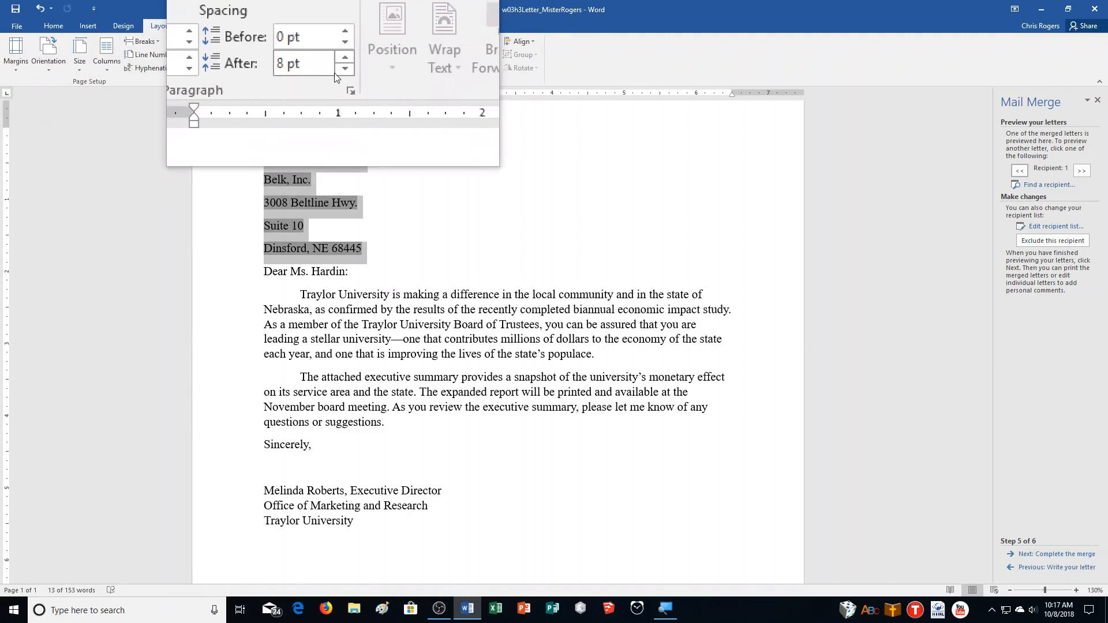
left_click(334, 72)
left_click(335, 72)
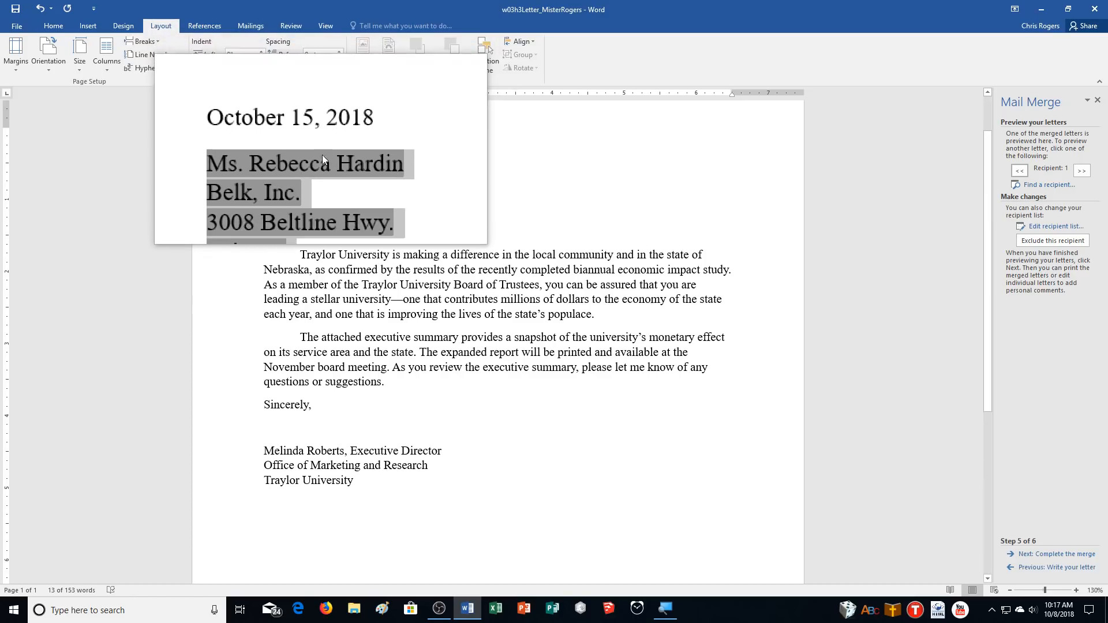
left_click(361, 219)
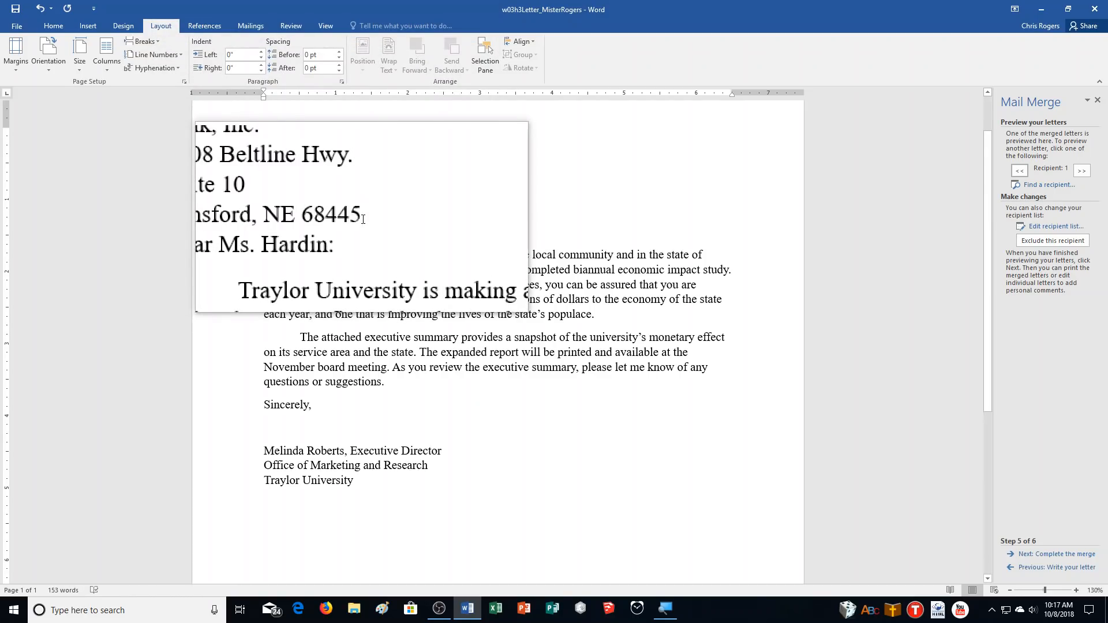
key("Return")
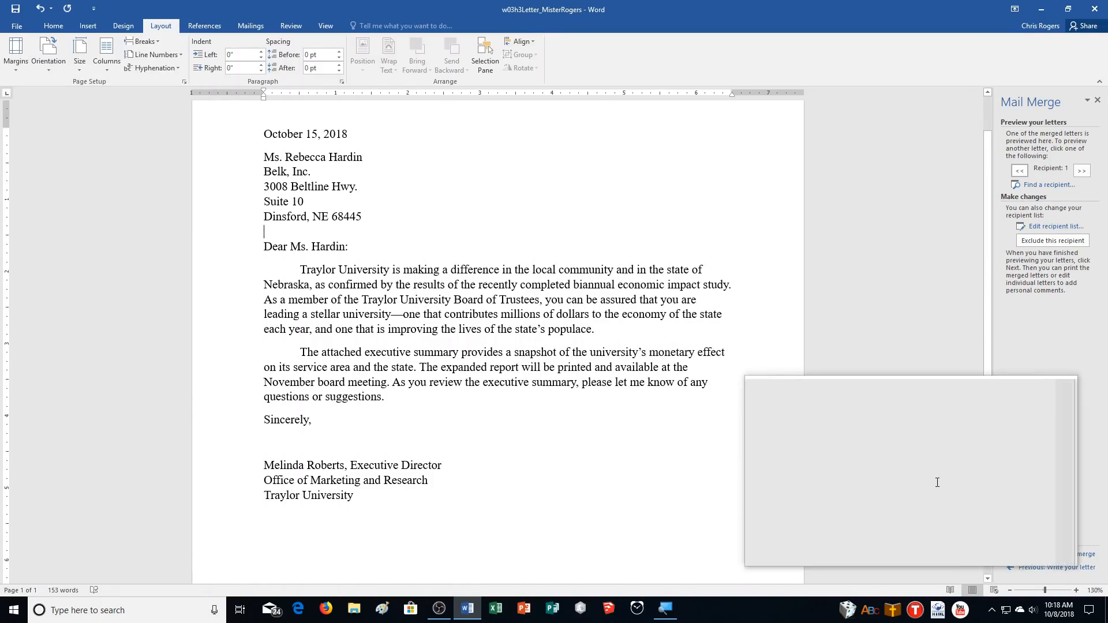
- Advance to completing the merge and merge all records into a new document of individual letters
left_click(1072, 565)
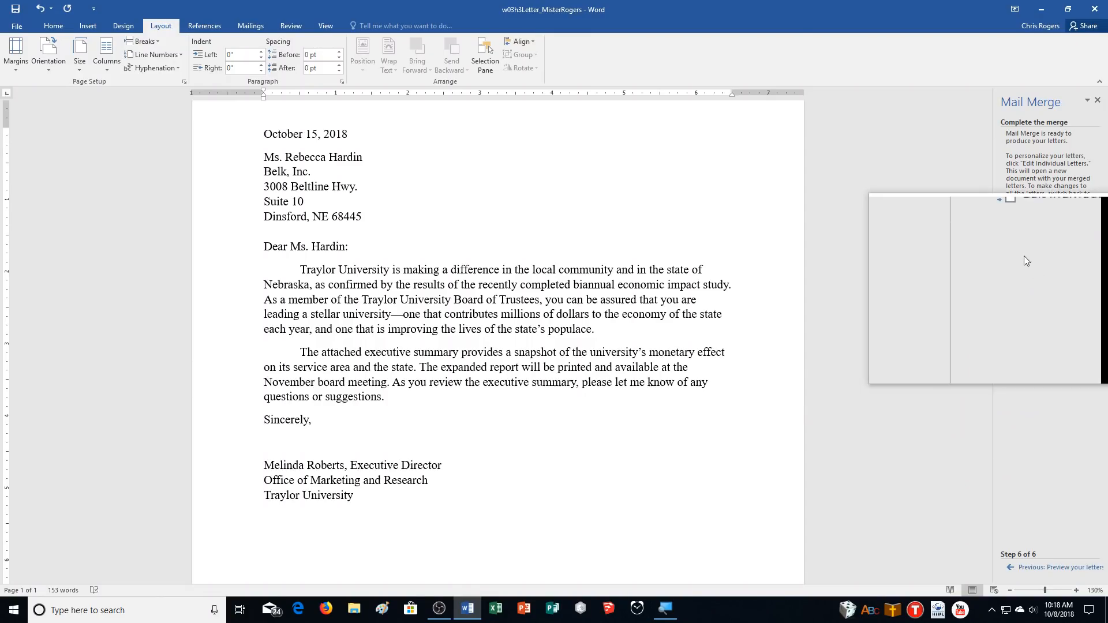
left_click(1067, 251)
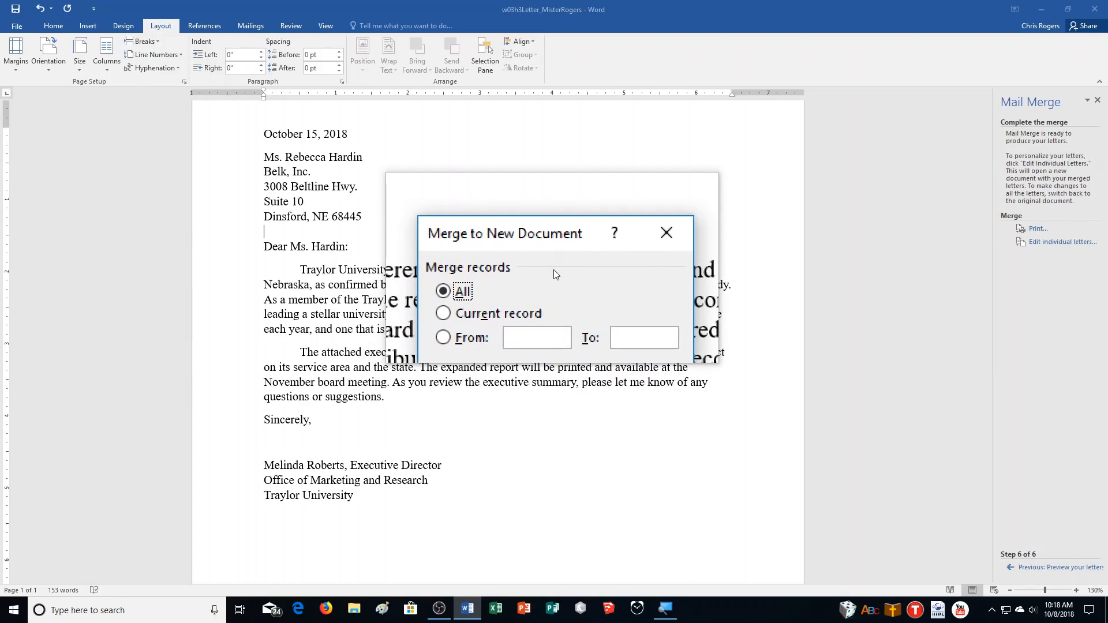
left_click(564, 327)
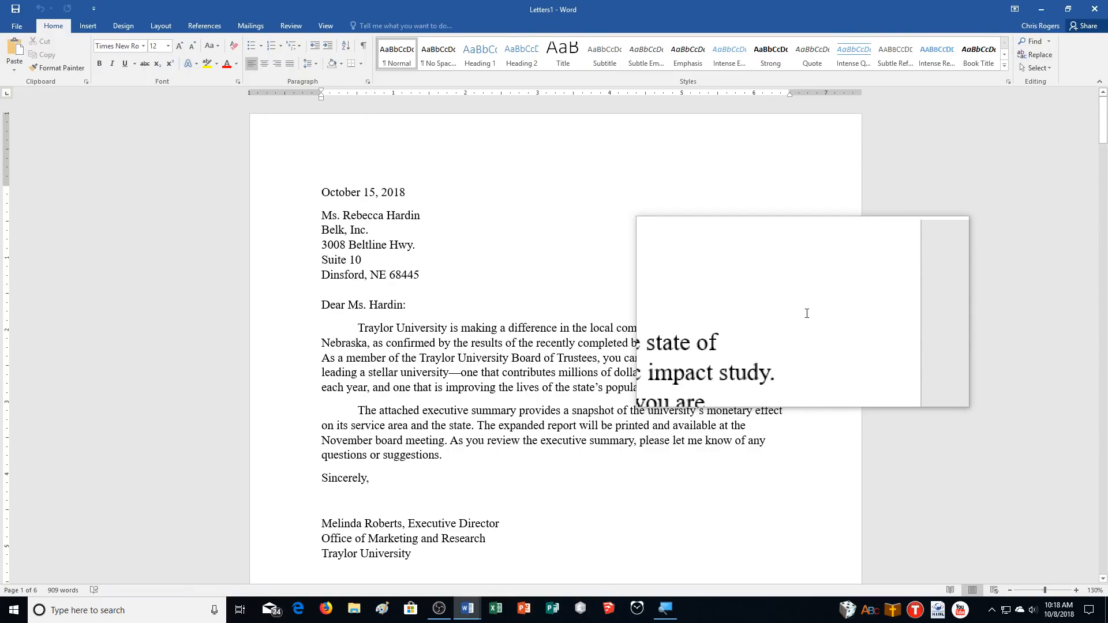
- Look through the merged letters and examine each recipient's address block and salutation
scroll(804, 314, "down", 3)
scroll(806, 313, "down", 11)
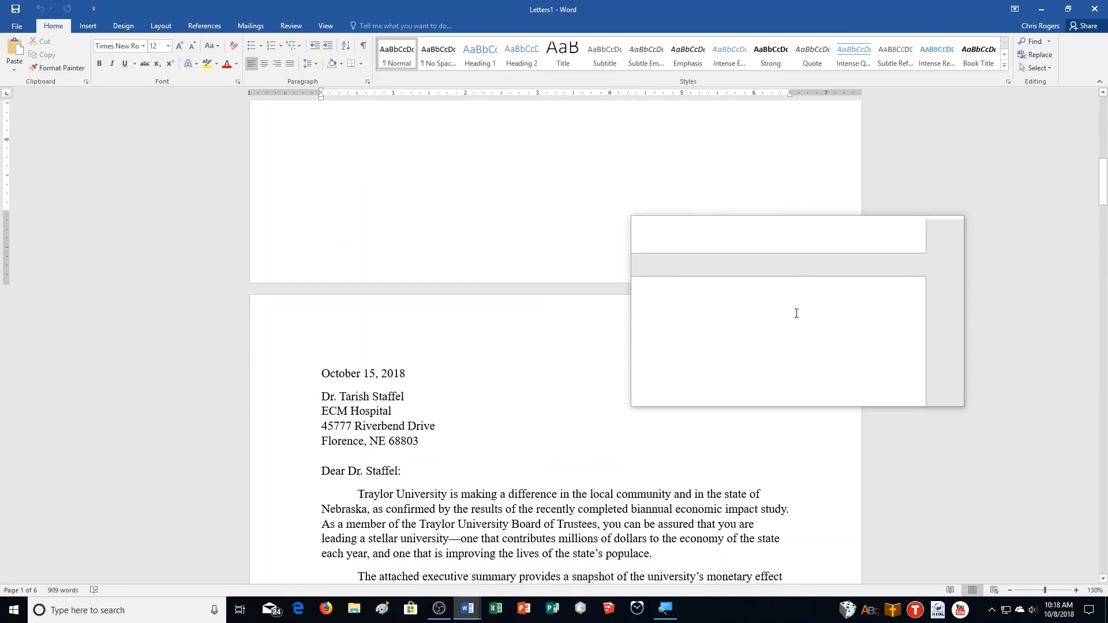
scroll(794, 312, "down", 3)
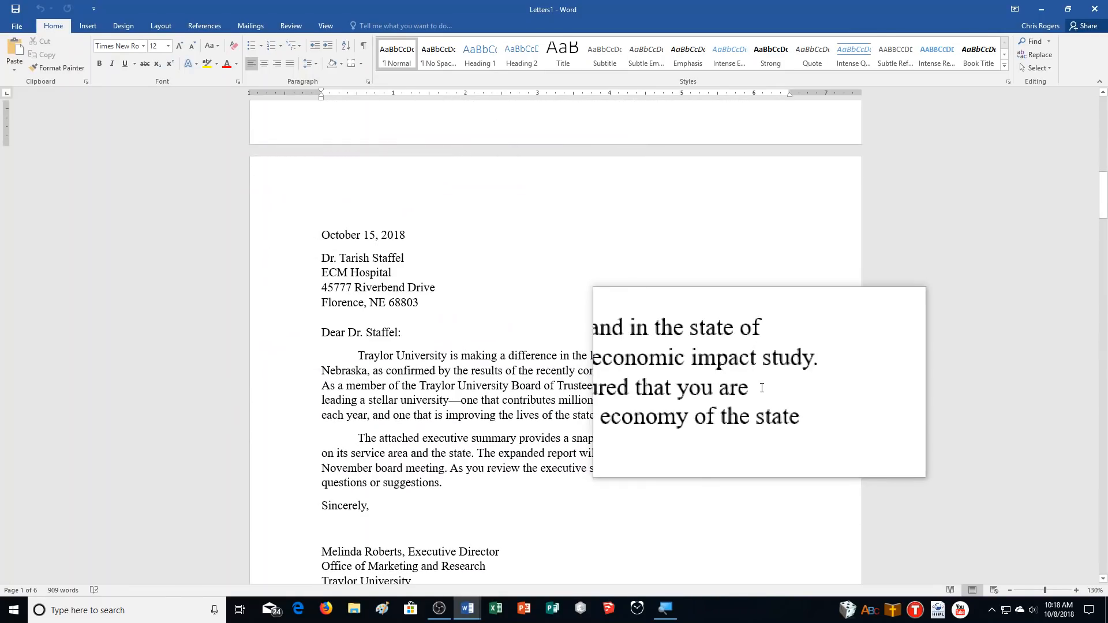
scroll(760, 388, "down", 12)
scroll(759, 386, "down", 6)
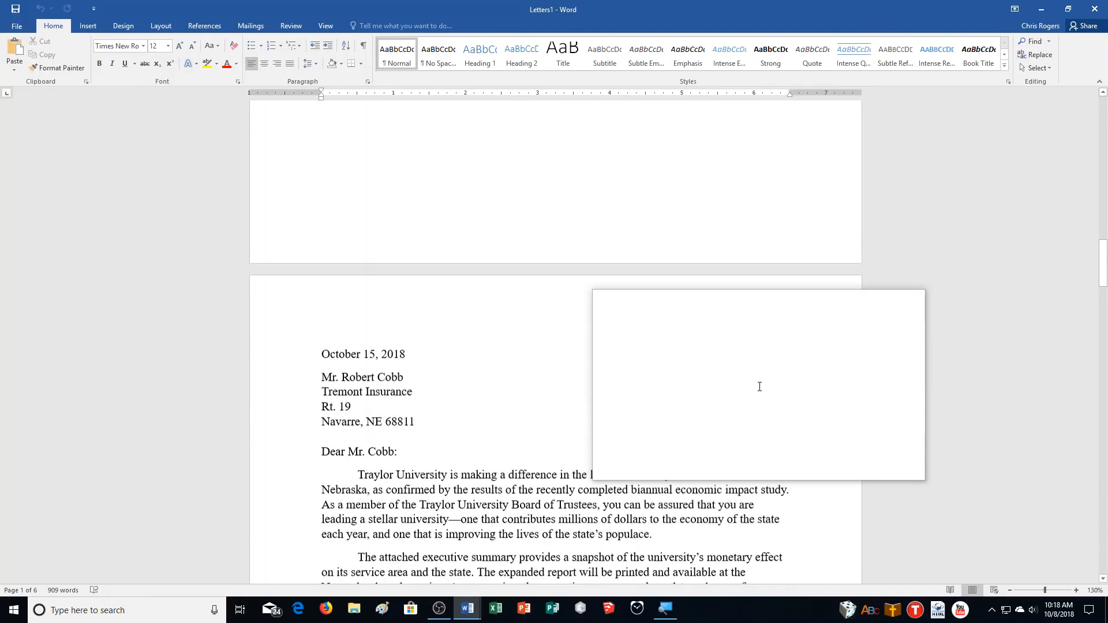
scroll(675, 415, "down", 10)
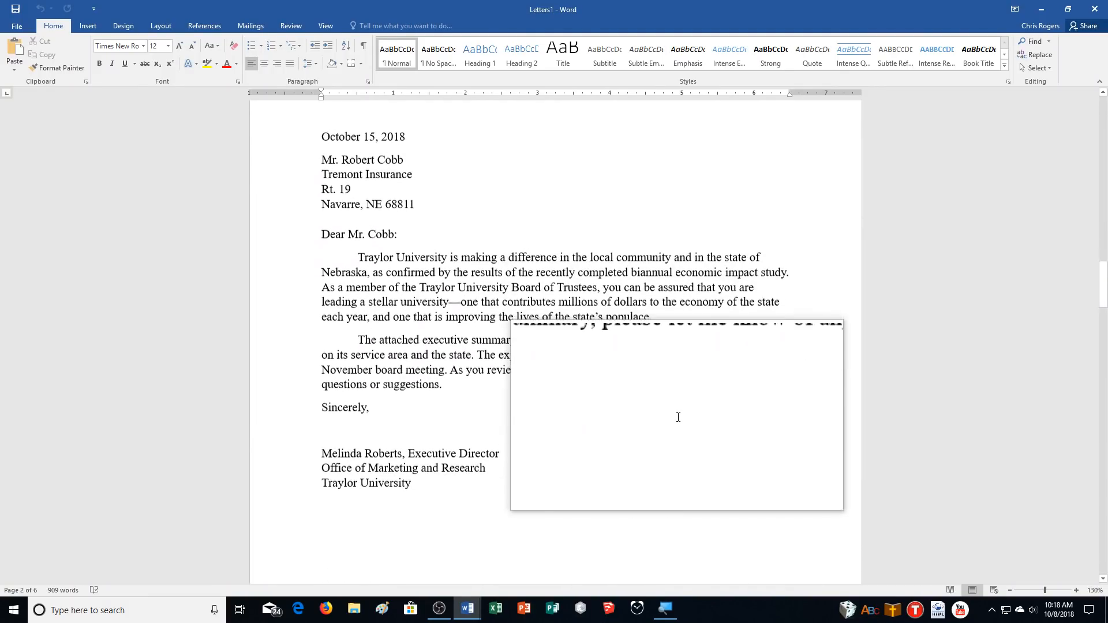
scroll(663, 409, "down", 9)
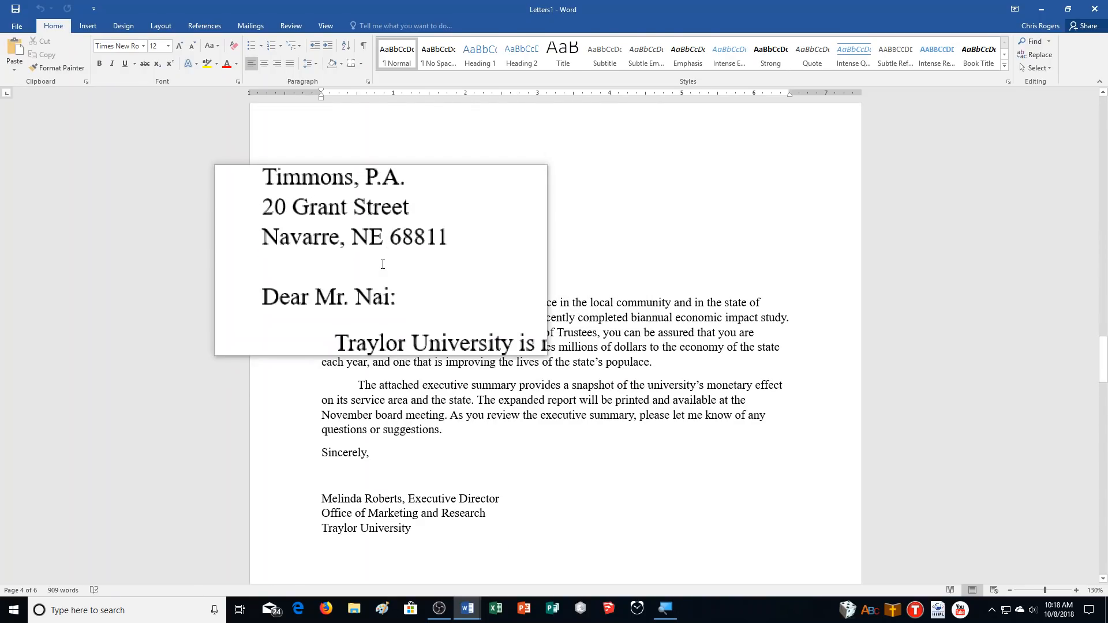
scroll(721, 370, "down", 4)
scroll(722, 370, "down", 8)
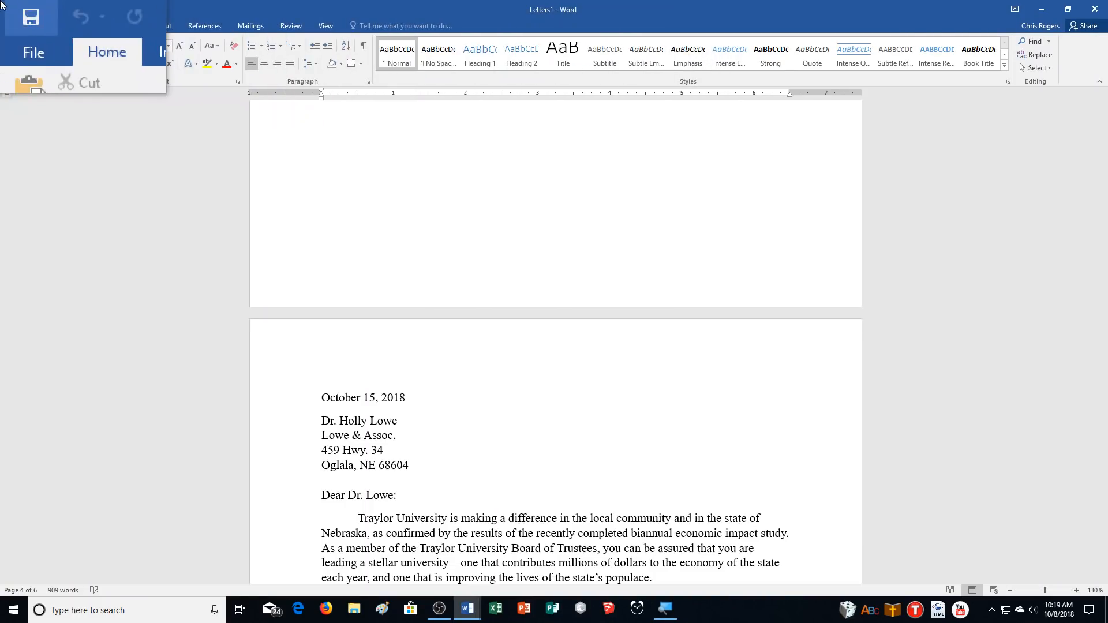
- Save the merged letters as w03h3Merge_RogersMister in the CA Demonstration folder under Documents
left_click(15, 26)
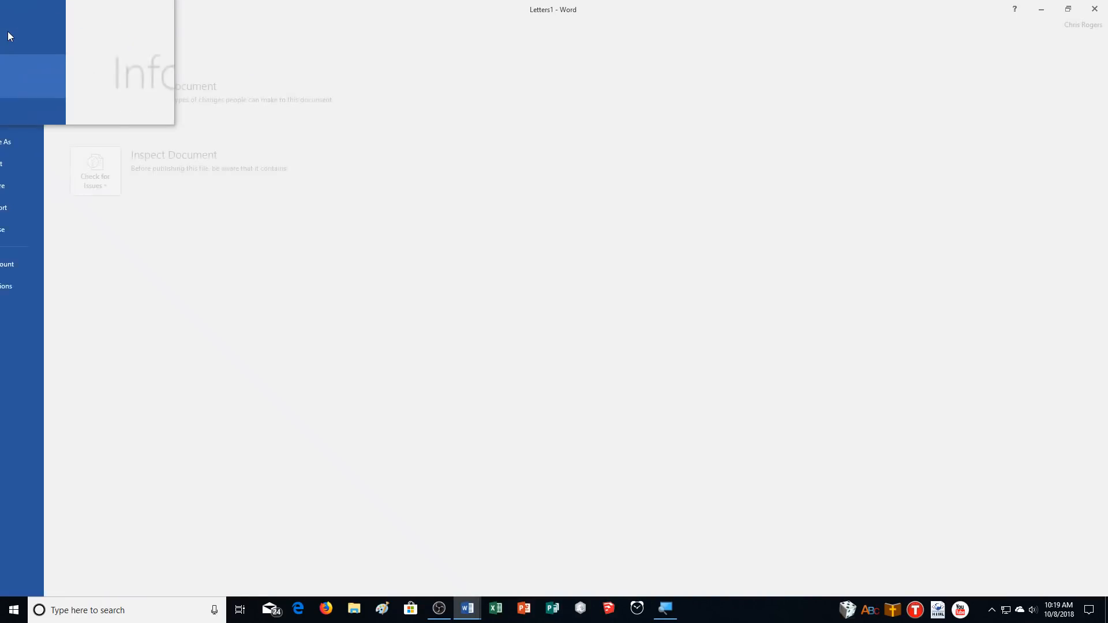
left_click(17, 142)
left_click(165, 207)
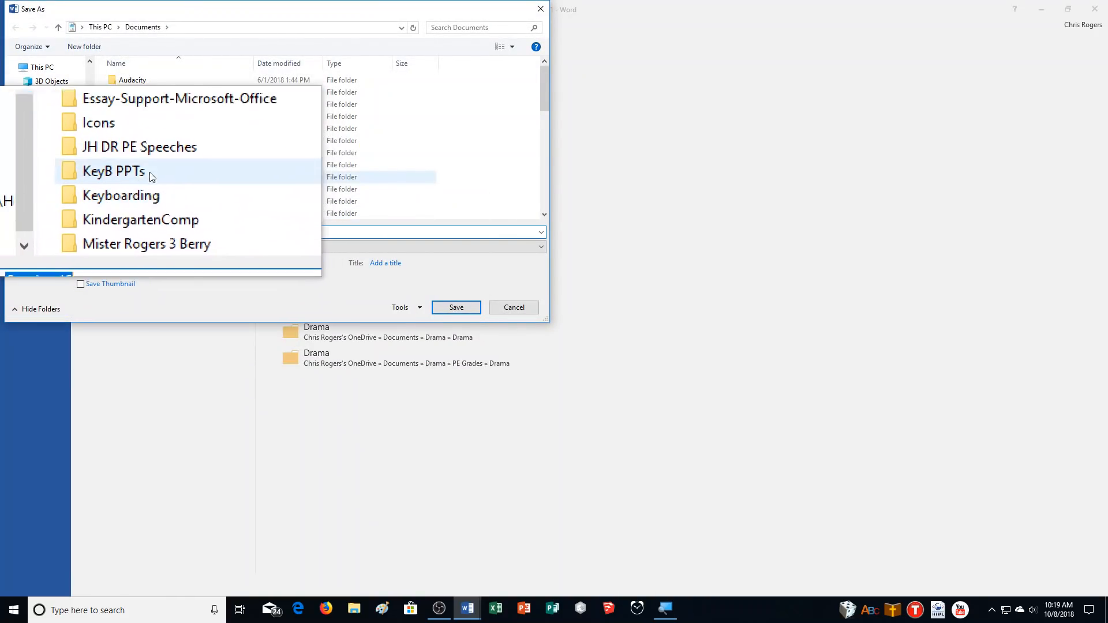
double_click(144, 107)
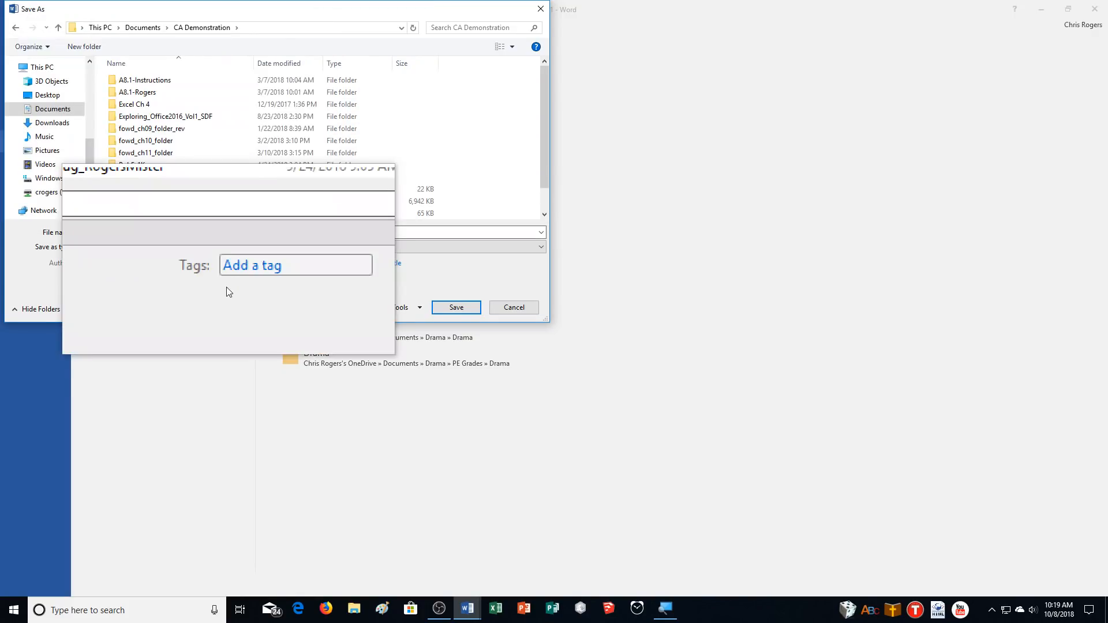
left_click(122, 237)
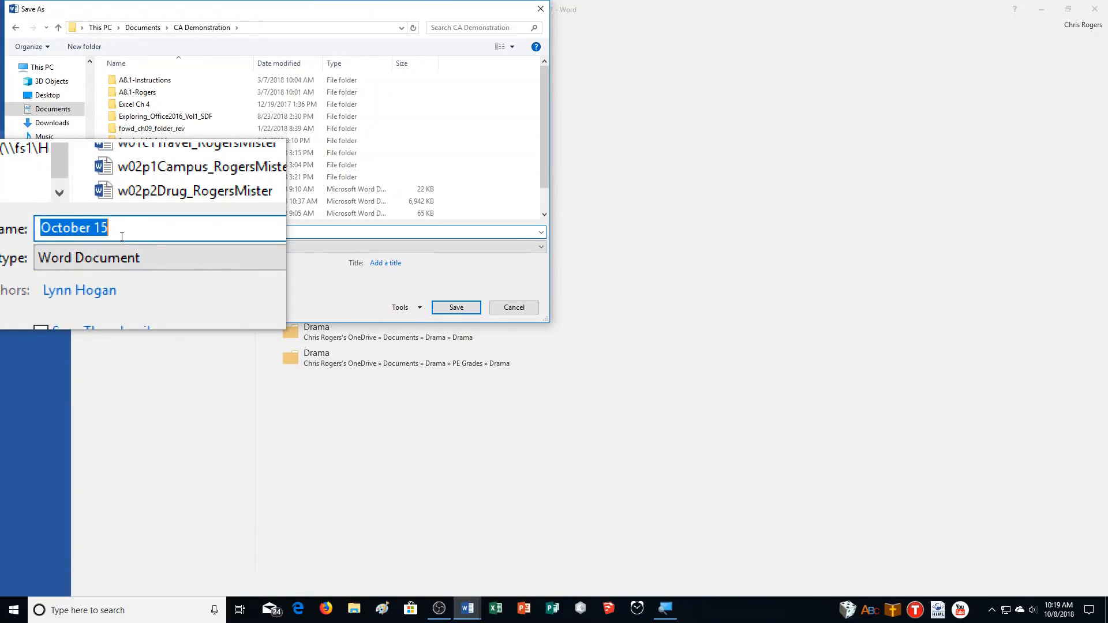
type("2")
key("BackSpace")
type("w")
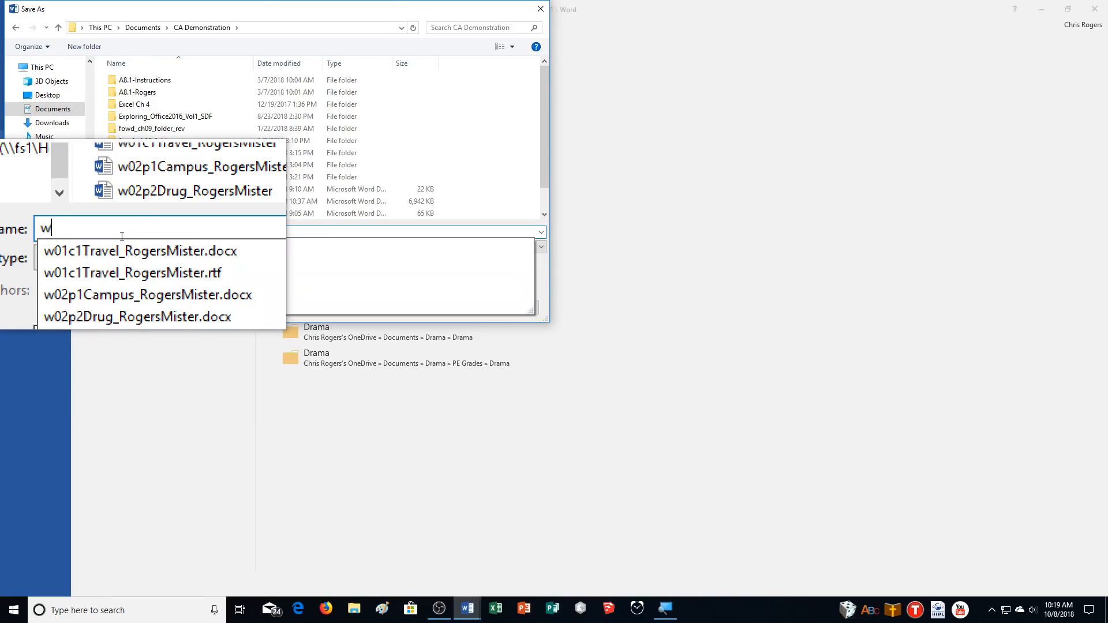
type("03h3")
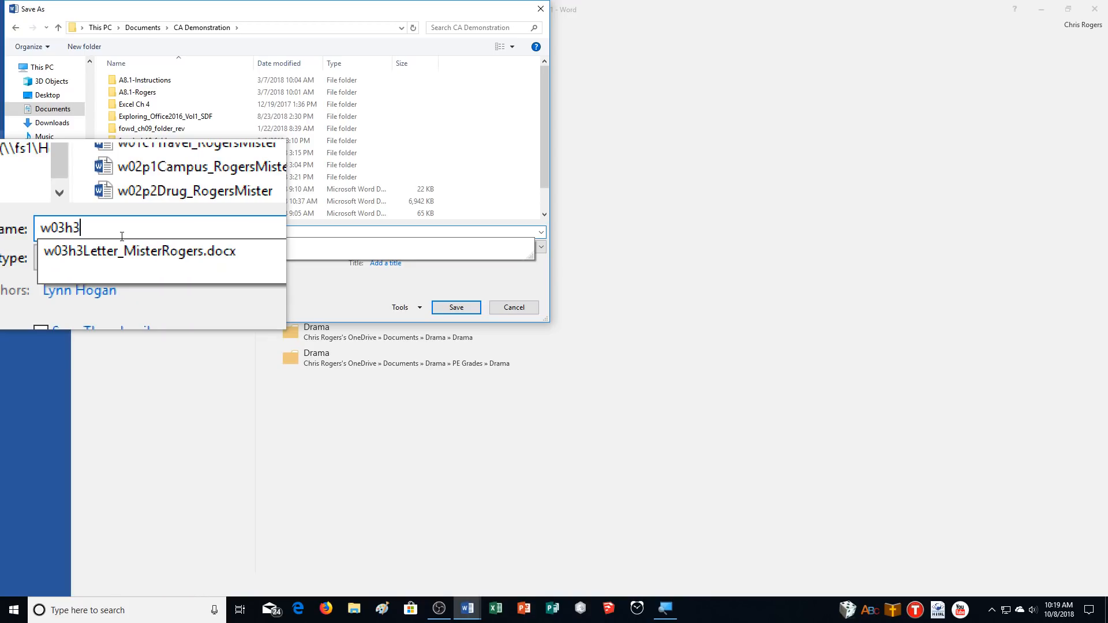
type("Merge_RogersMister")
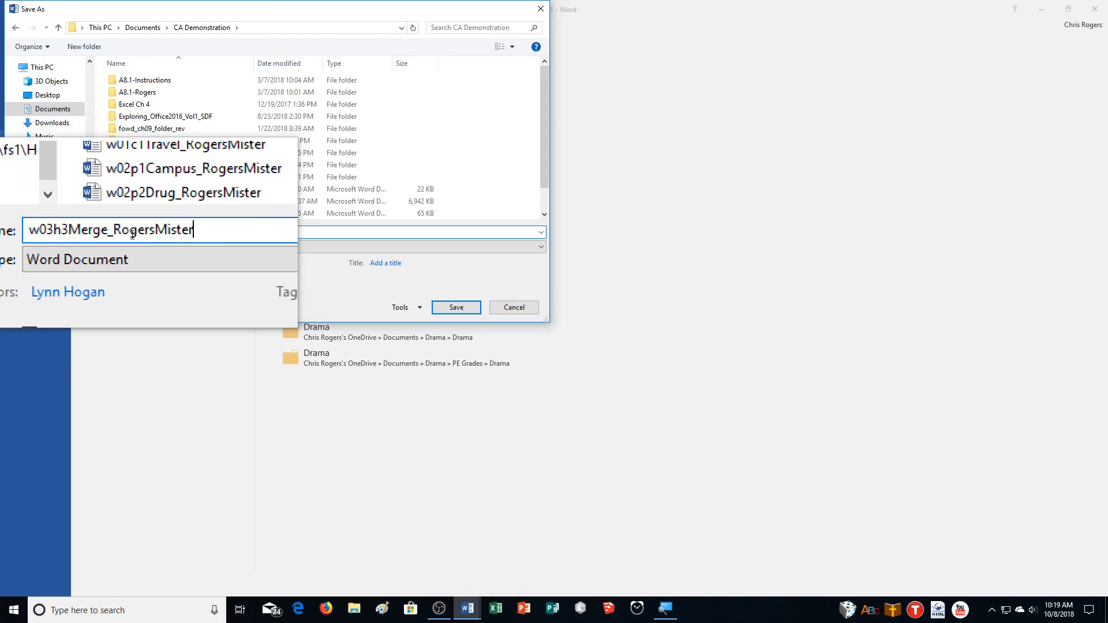
left_click(456, 307)
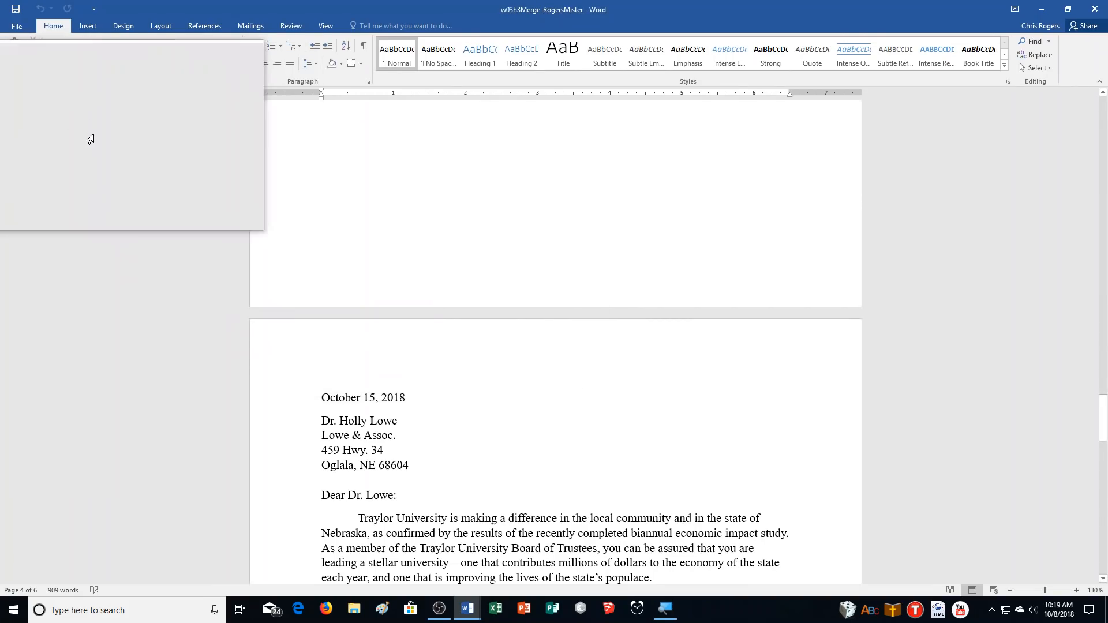
- Close the merged letters document and return to the main merge letter
left_click(15, 27)
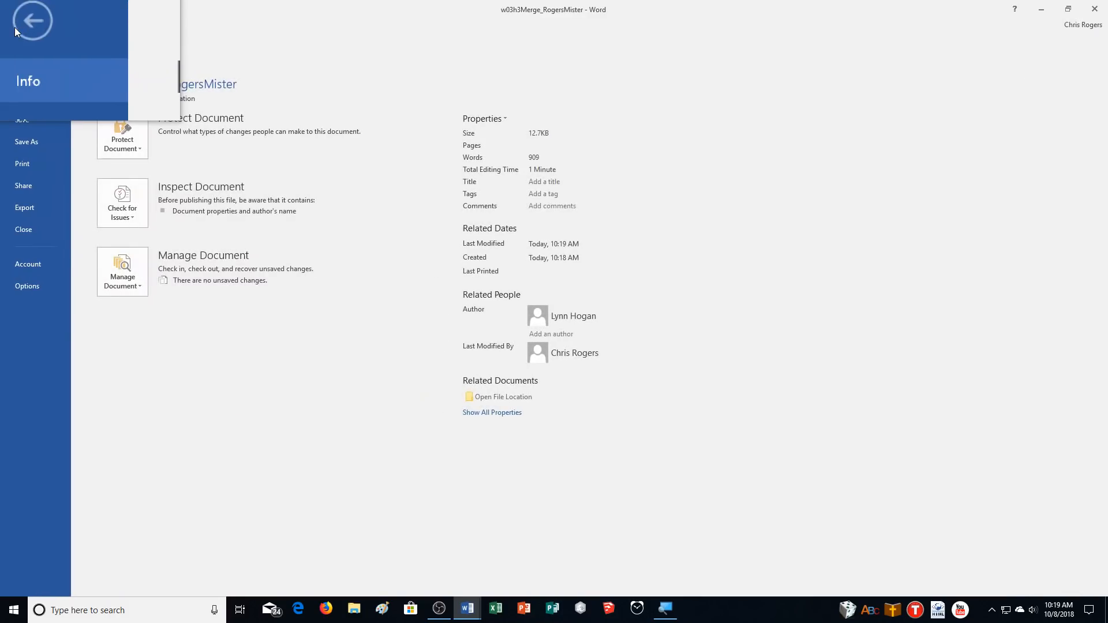
left_click(15, 28)
left_click(15, 28)
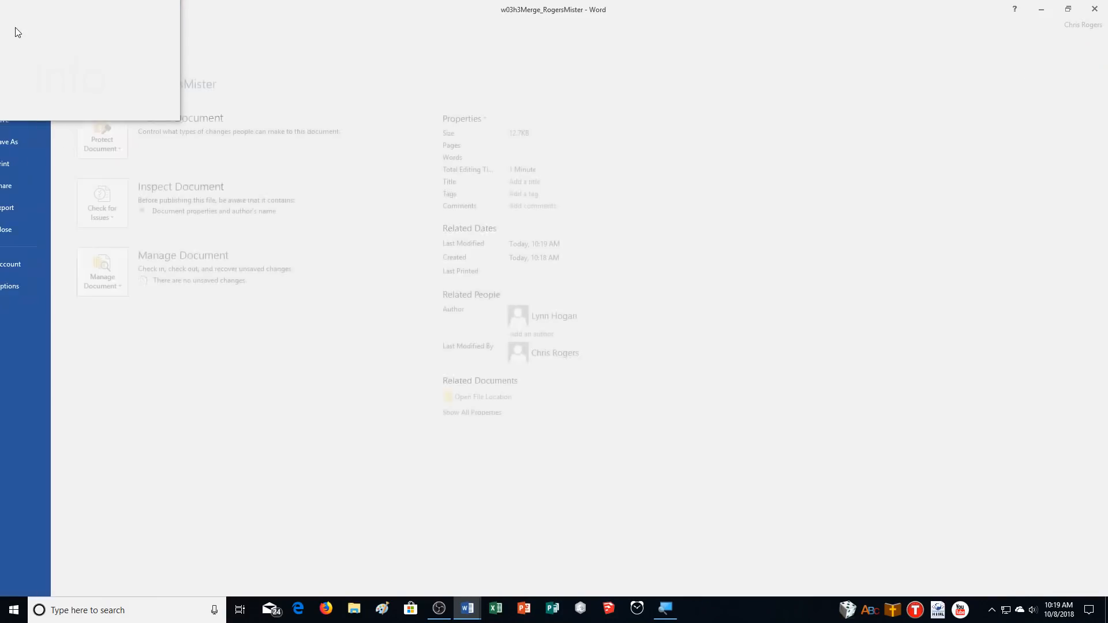
left_click(33, 228)
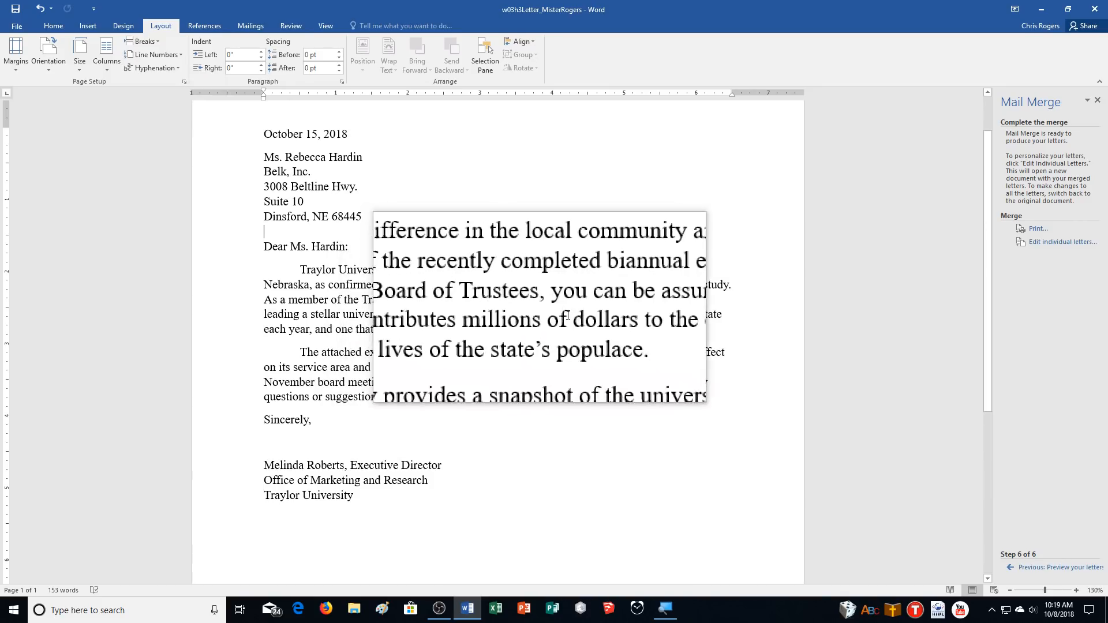
scroll(568, 315, "up", 2)
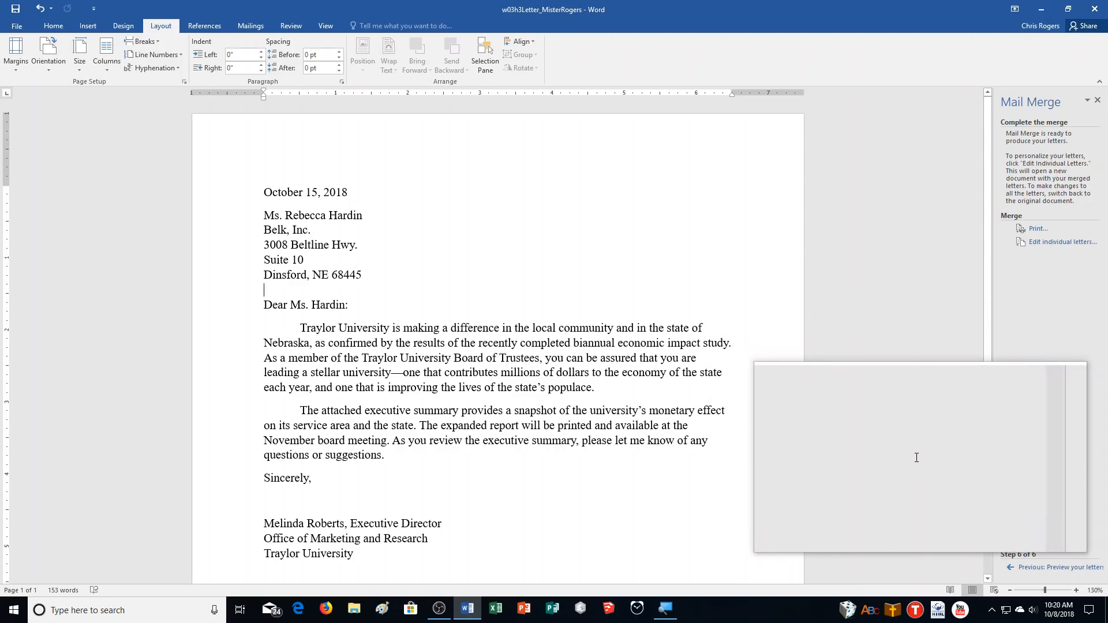
left_click(994, 609)
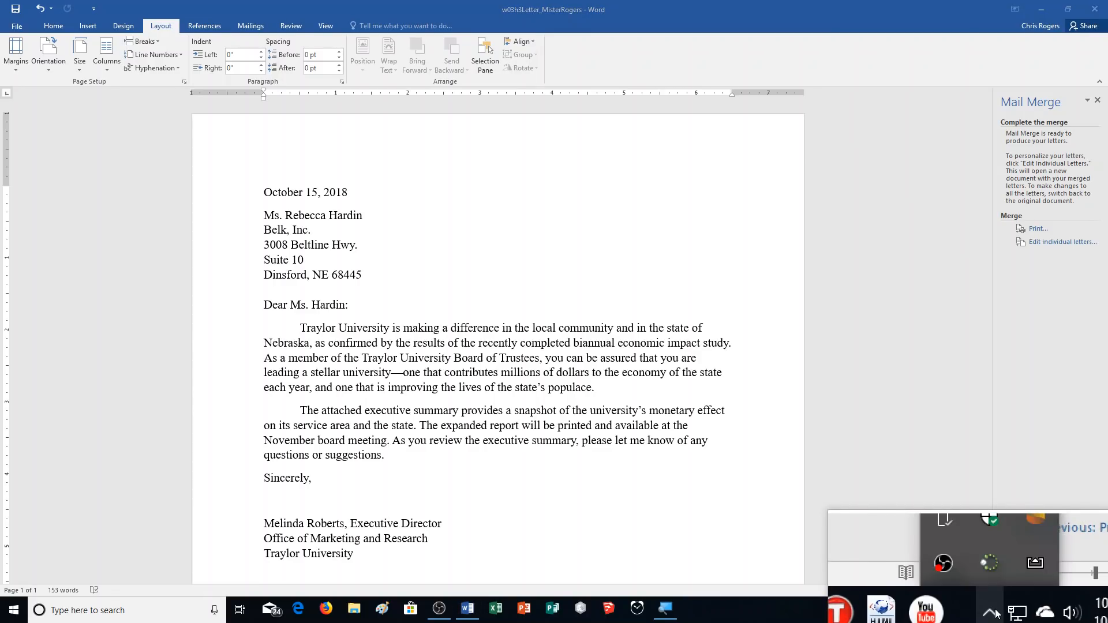
right_click(975, 586)
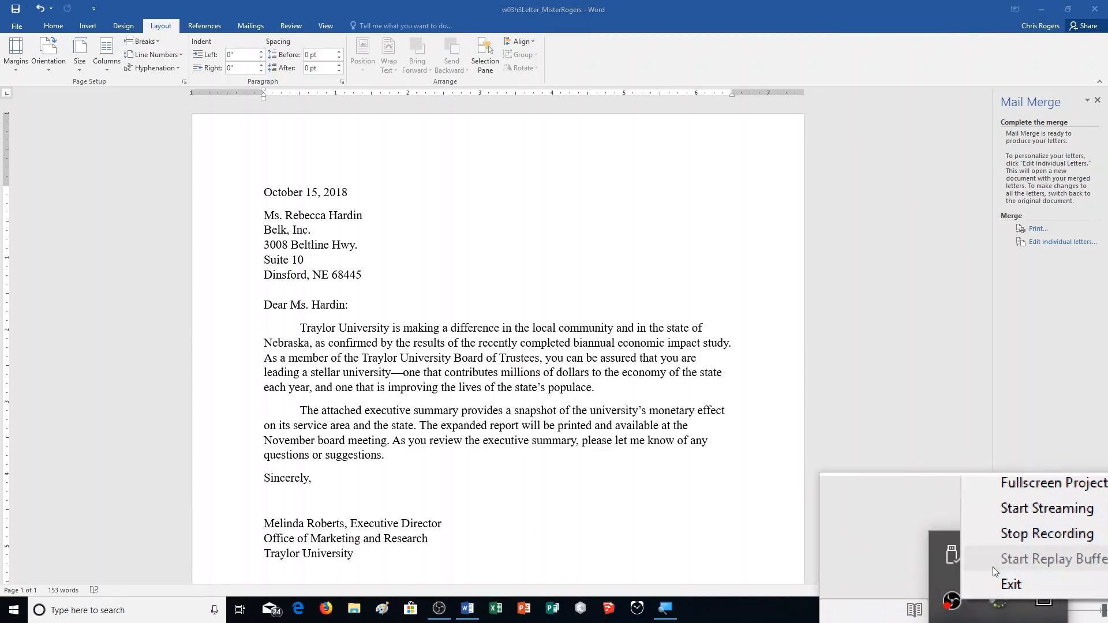